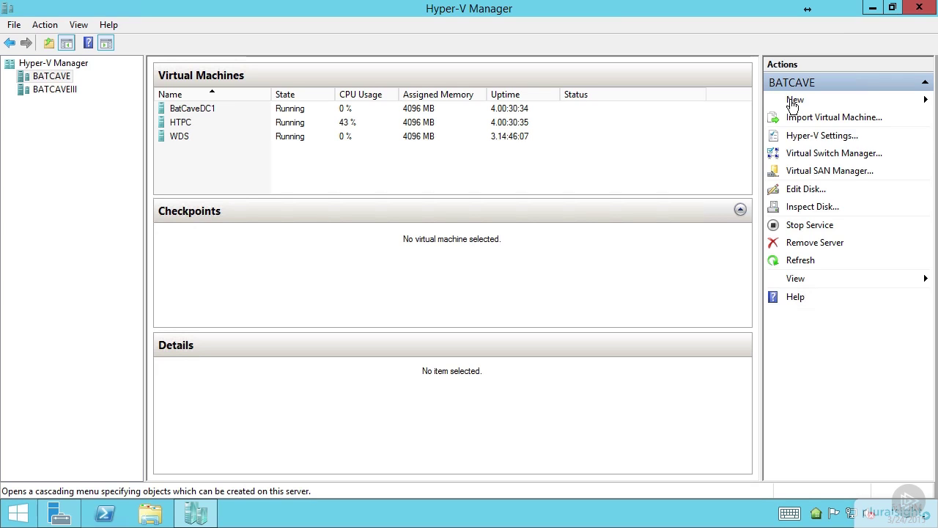
Start a new virtual machine named EH-Server 2012R2 with the store-in-a-different-location option enabled.
left_click(794, 102)
left_click(902, 99)
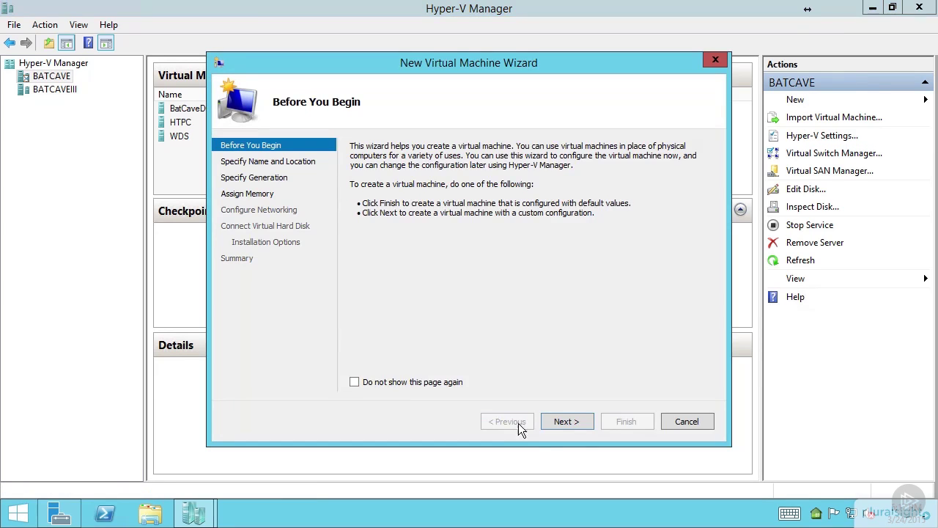
left_click(572, 417)
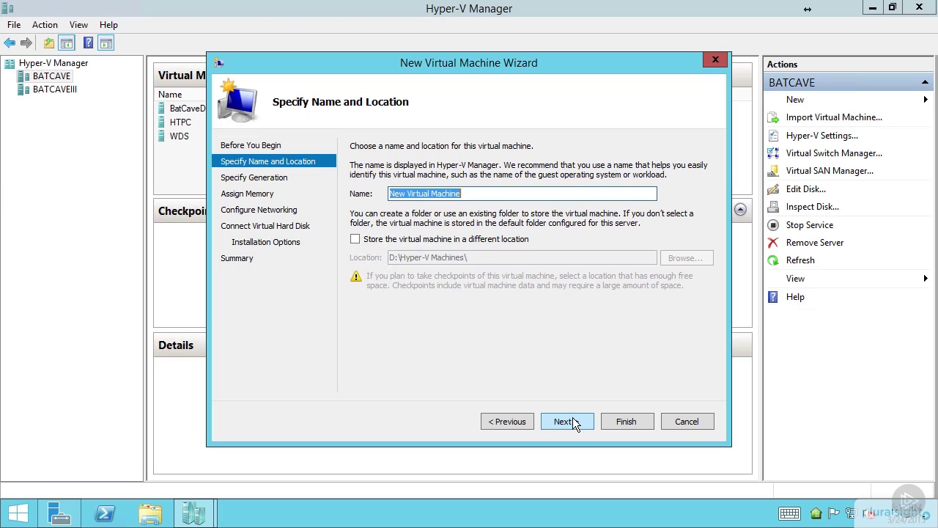
type("EH-")
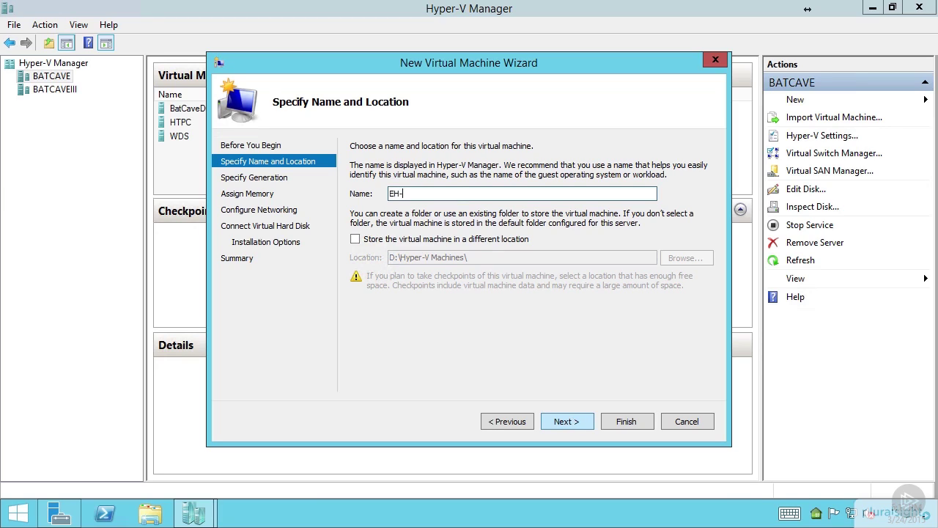
type("Server 2012R2")
left_click(356, 239)
left_click(478, 259)
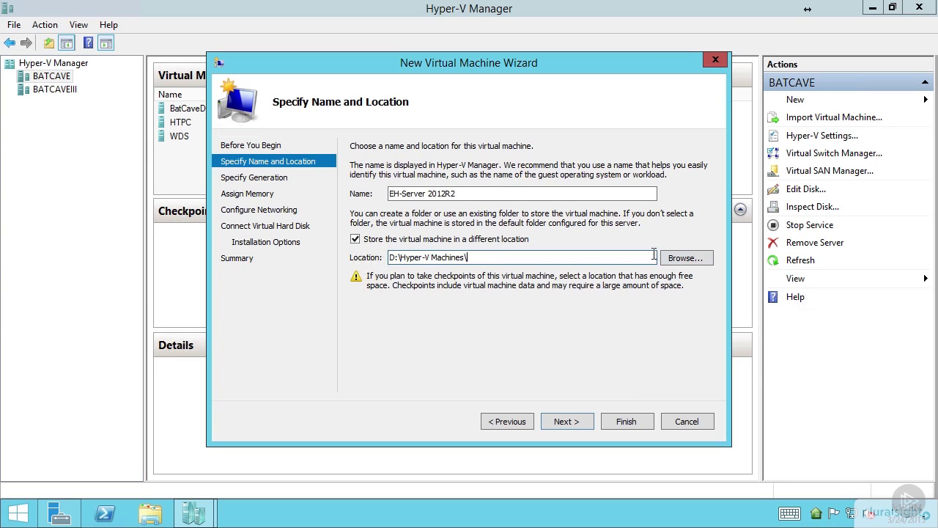
Create a VM's folder under D:\CEH Project and select it as the VM's storage location.
left_click(697, 258)
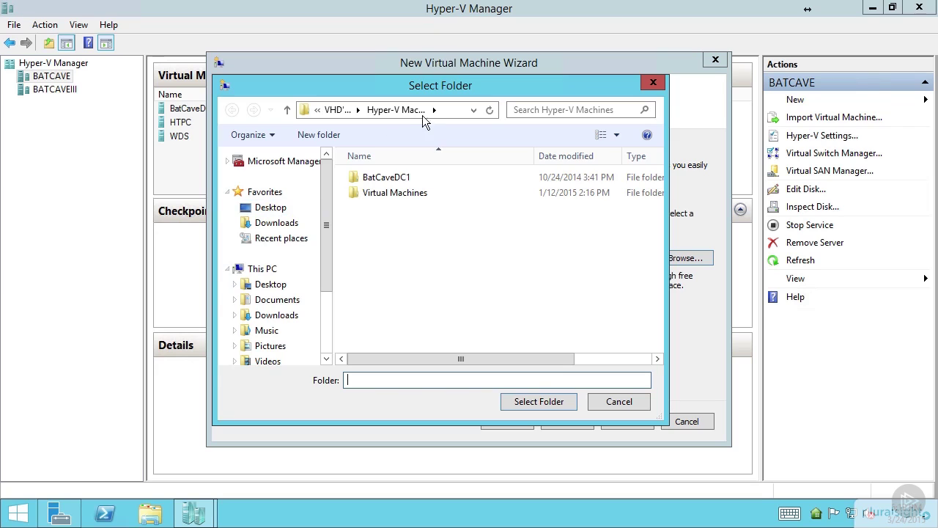
left_click(338, 113)
left_click(338, 109)
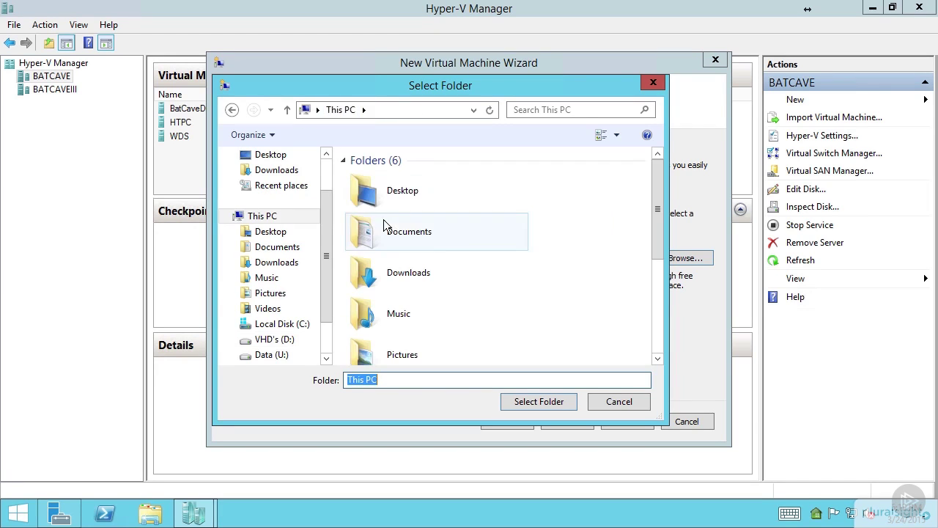
left_click(273, 340)
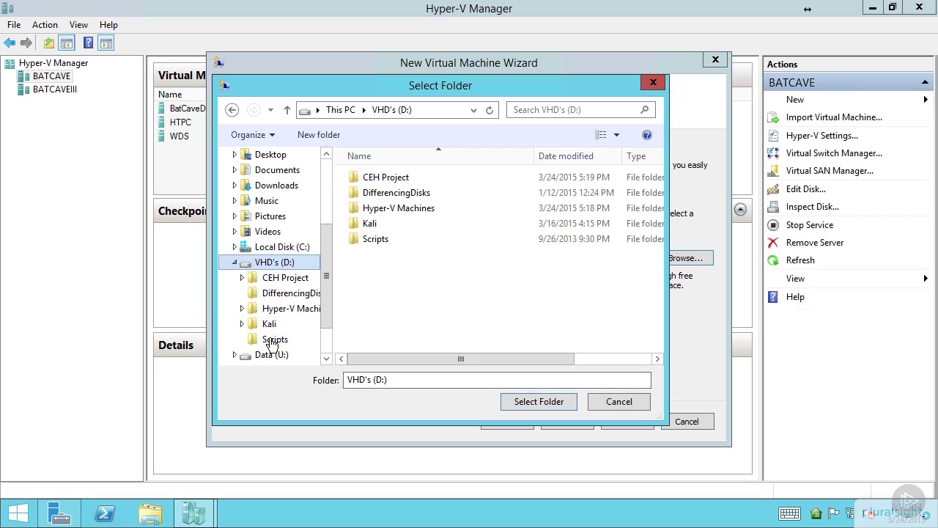
left_click(385, 178)
double_click(385, 178)
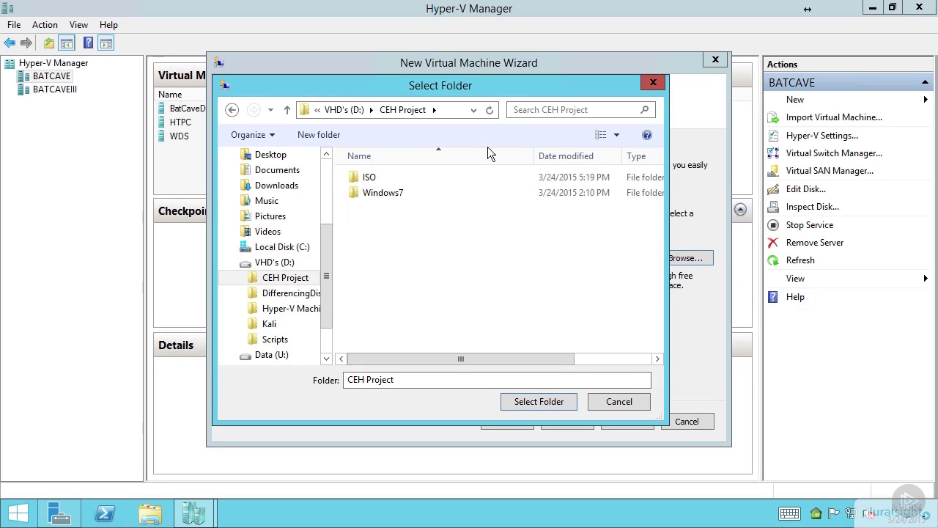
left_click(329, 136)
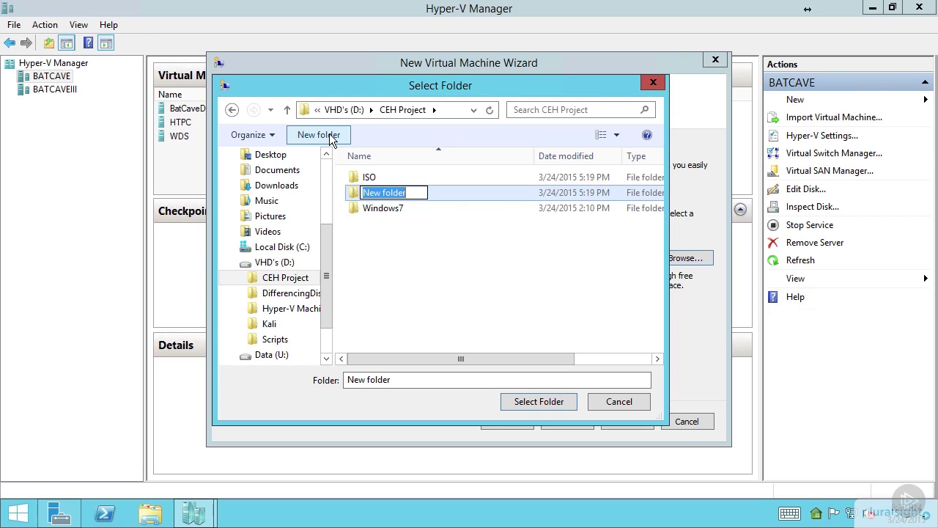
type("VM's")
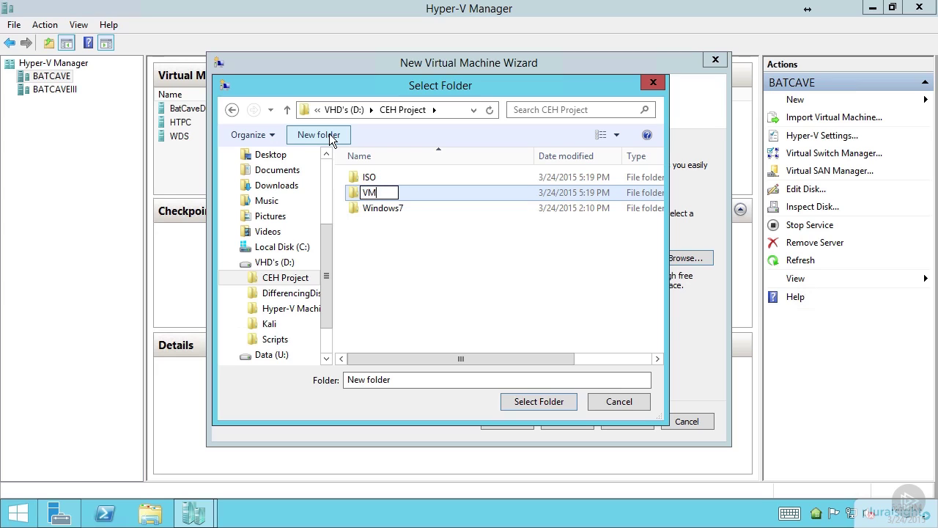
key("Return")
key("Return")
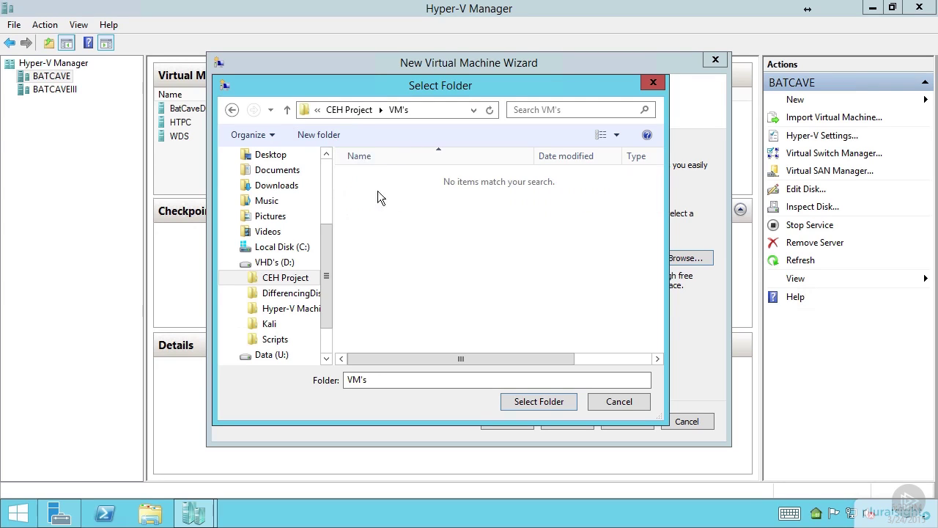
left_click(517, 401)
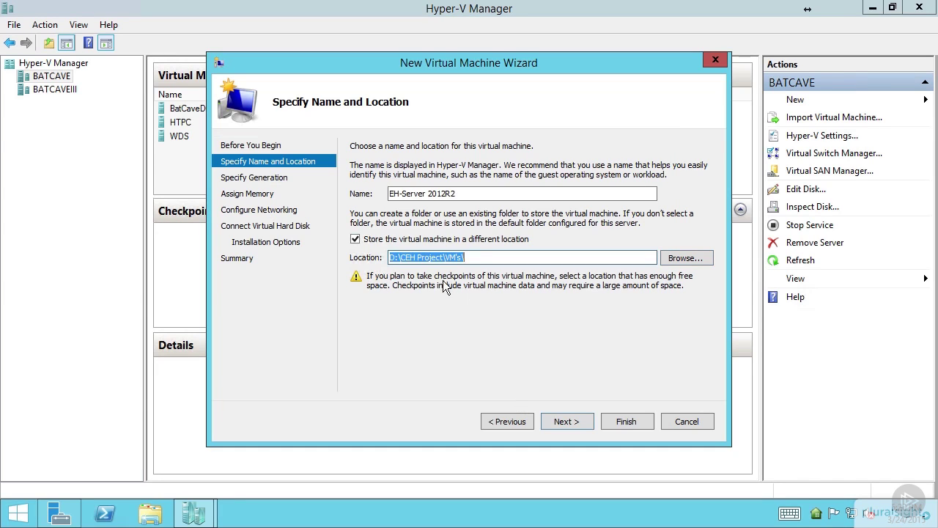
Confirm the machine name and keep the VM as Generation 1.
left_click(470, 192)
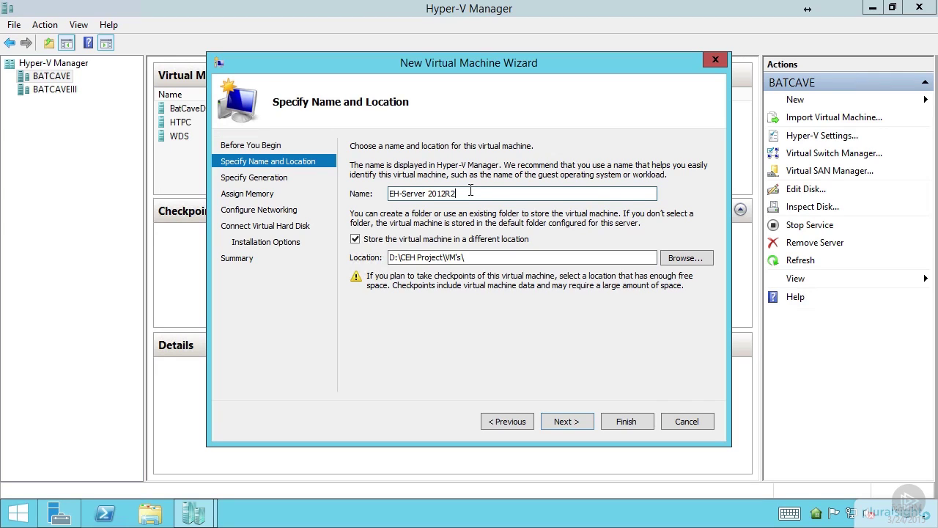
left_click(559, 422)
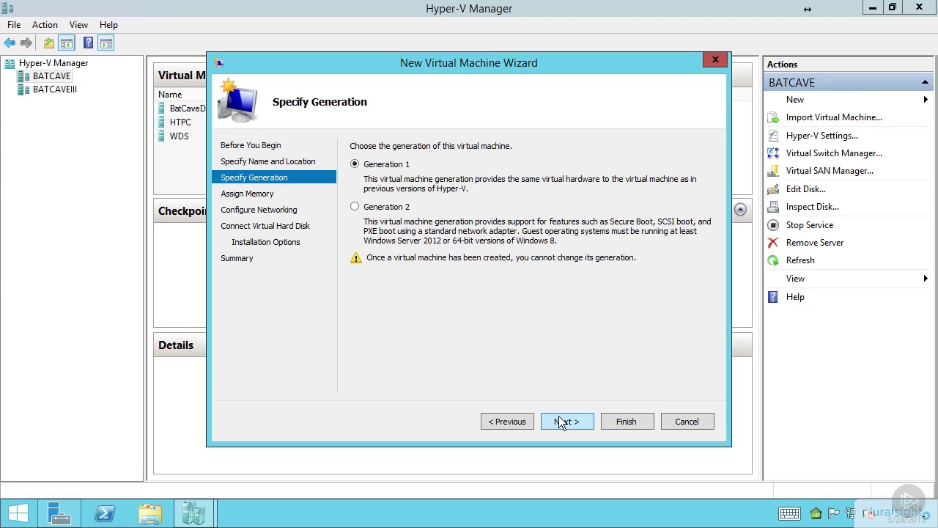
left_click(559, 416)
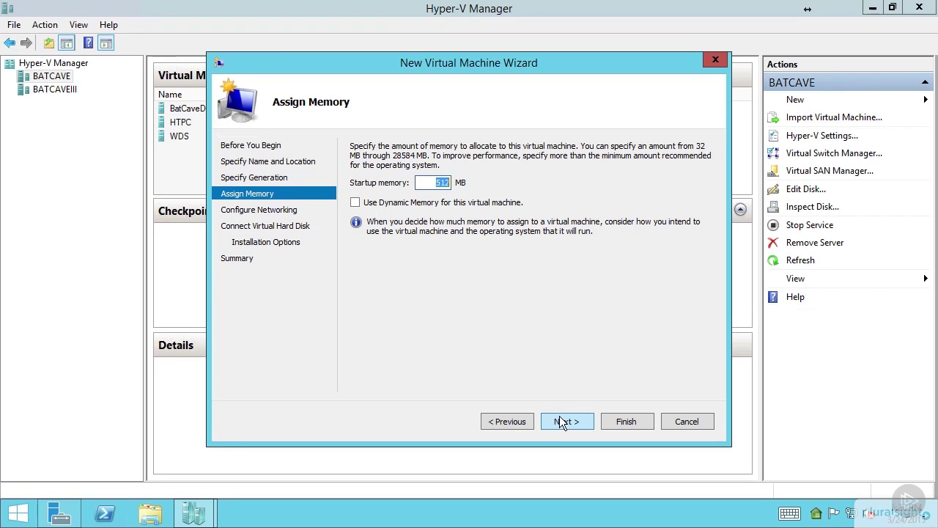
Set the startup memory to 4096 MB.
type("4096")
left_click_drag(428, 182, 502, 176)
type("204")
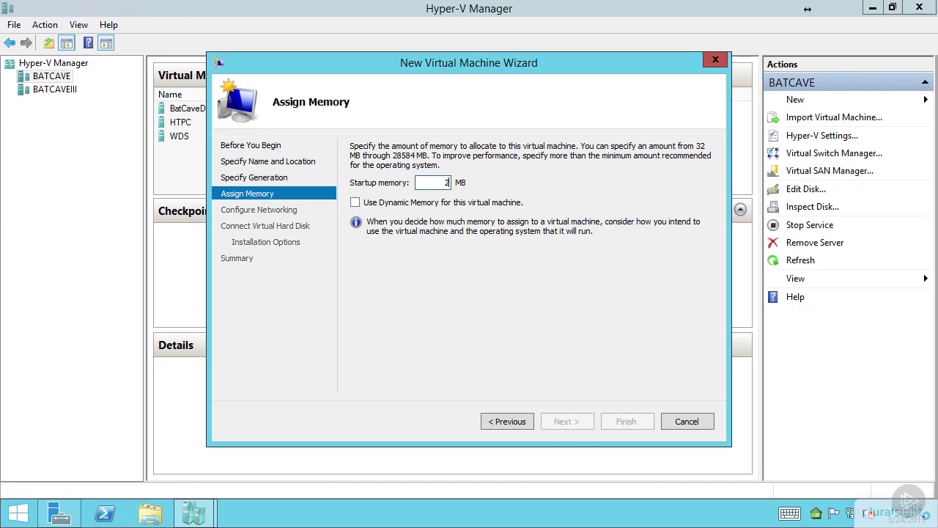
type("8")
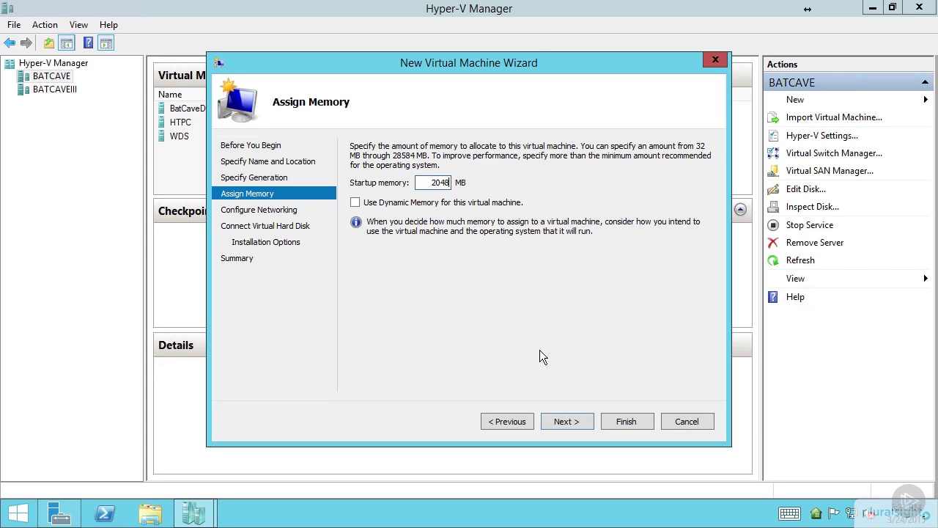
left_click_drag(431, 183, 579, 189)
type("4096")
Connect the new VM to the Hacking Network virtual switch.
left_click(567, 421)
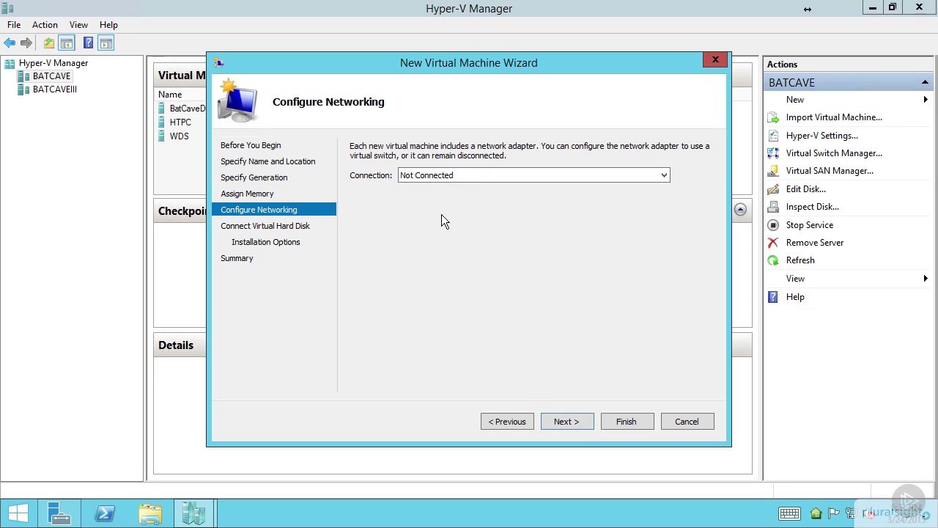
left_click(455, 175)
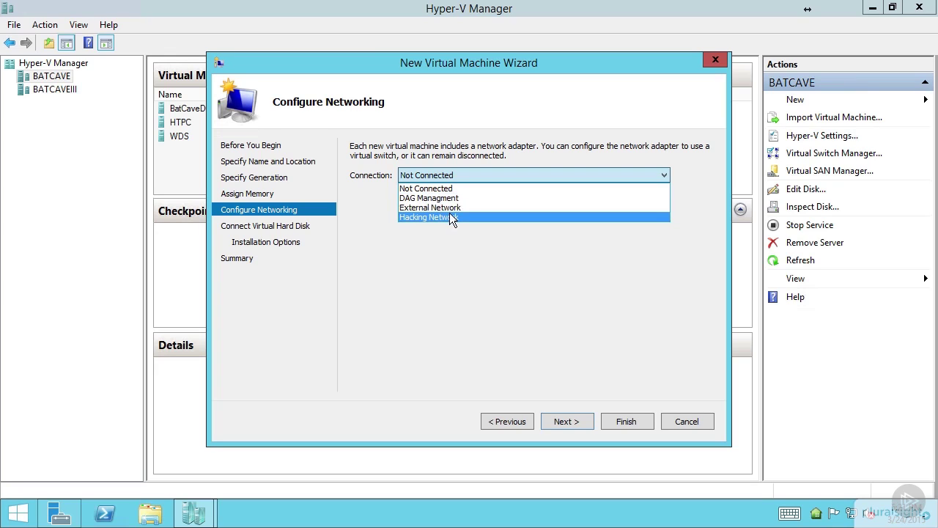
left_click(449, 217)
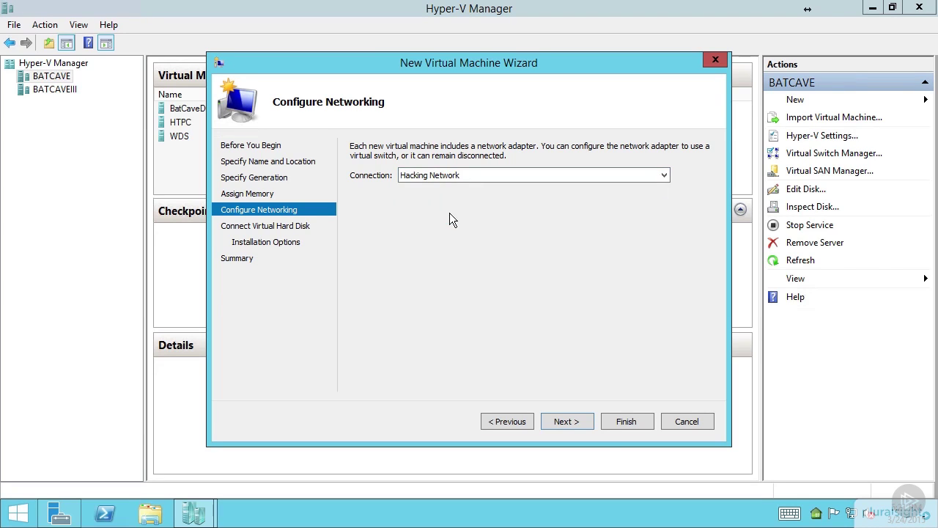
Review the new virtual hard disk's name and path, keeping the 127 GB default.
left_click(575, 418)
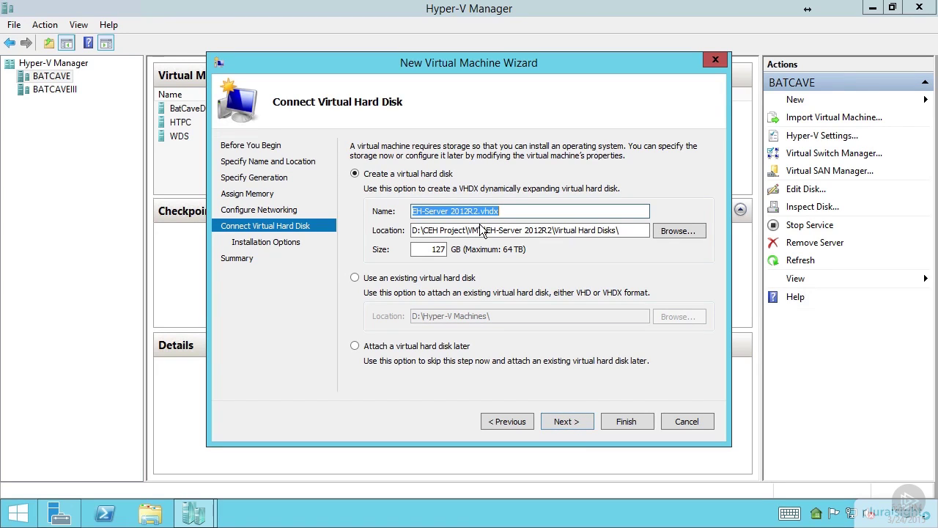
left_click(503, 210)
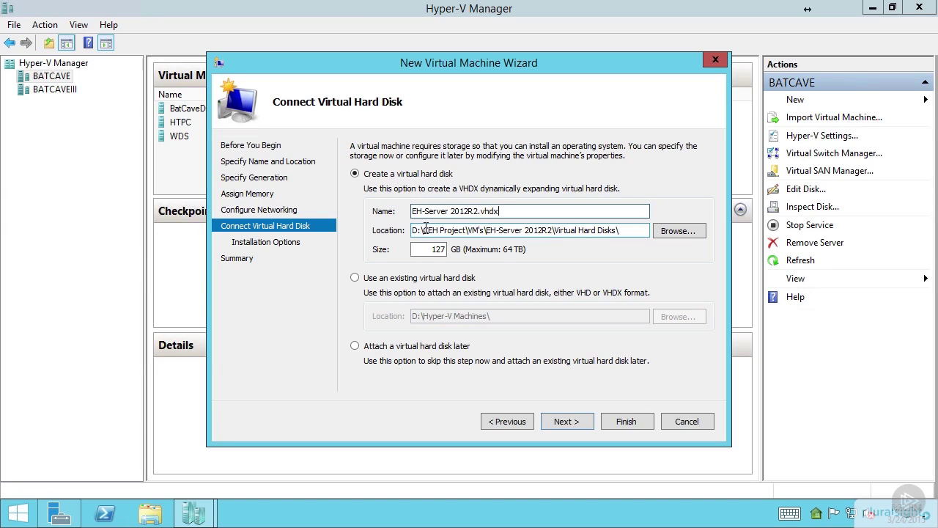
left_click_drag(426, 229, 612, 235)
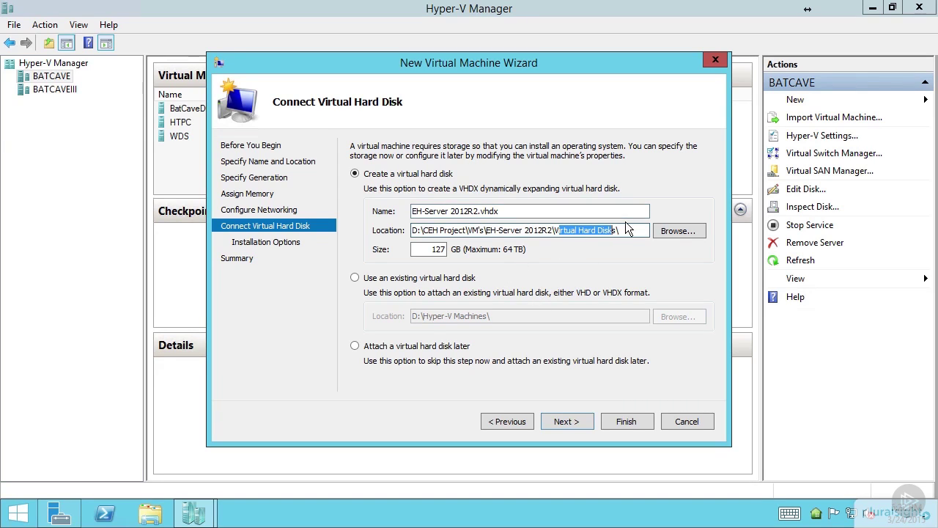
left_click(618, 234)
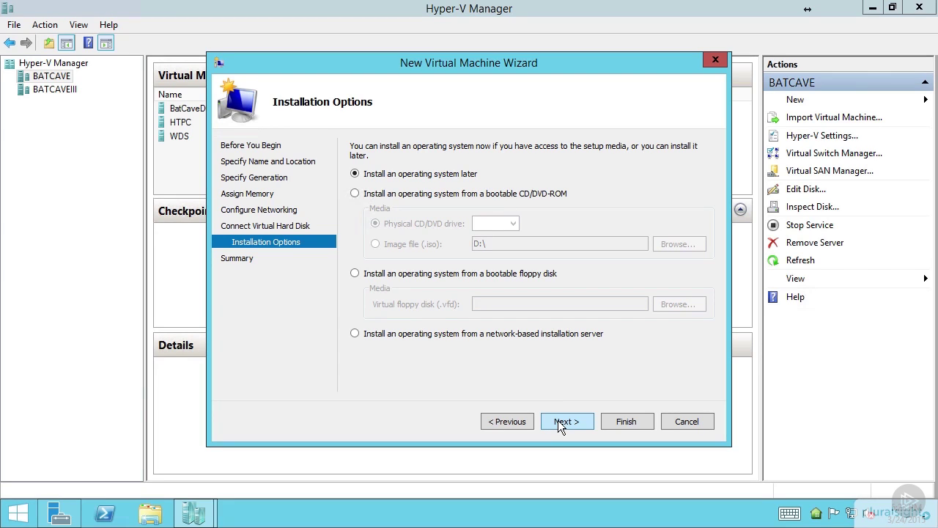
Use Server 2012r2 Trial.ISO from CEH Project\ISO as install media and create the VM.
left_click(449, 196)
left_click(419, 247)
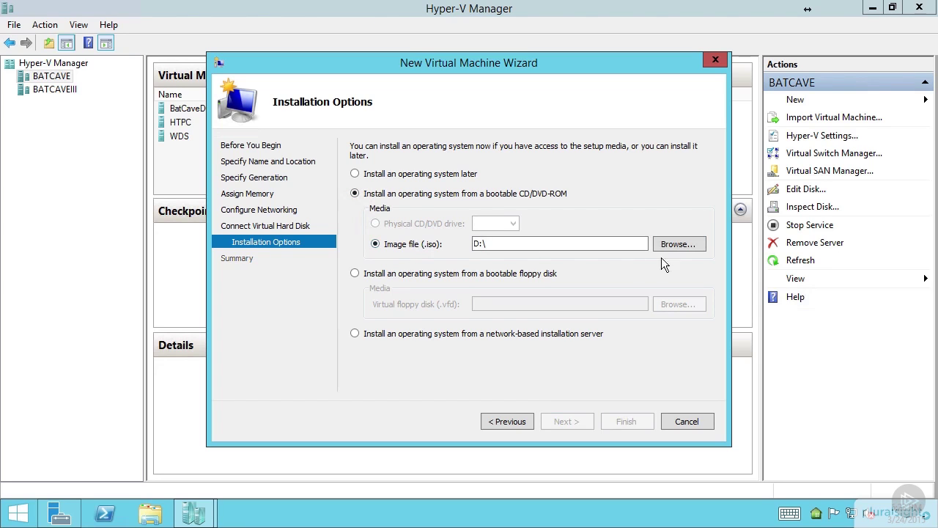
left_click(682, 244)
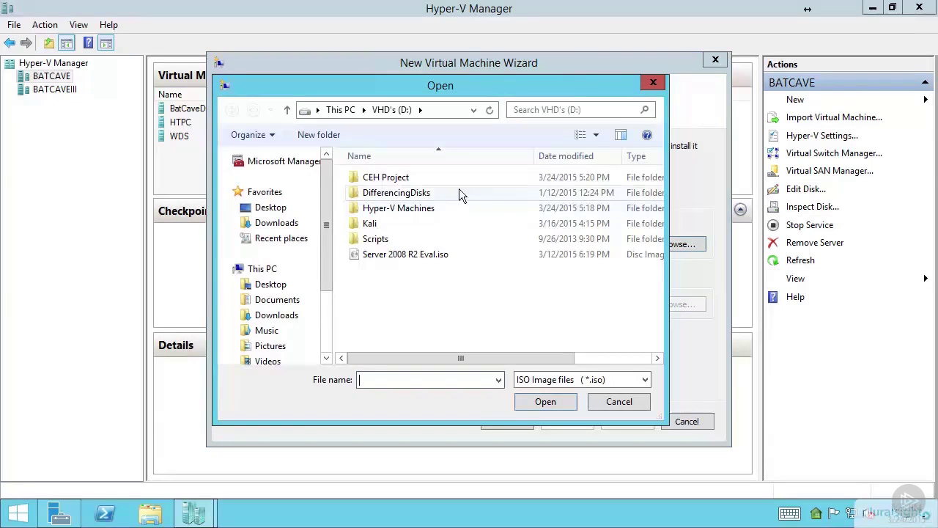
double_click(376, 178)
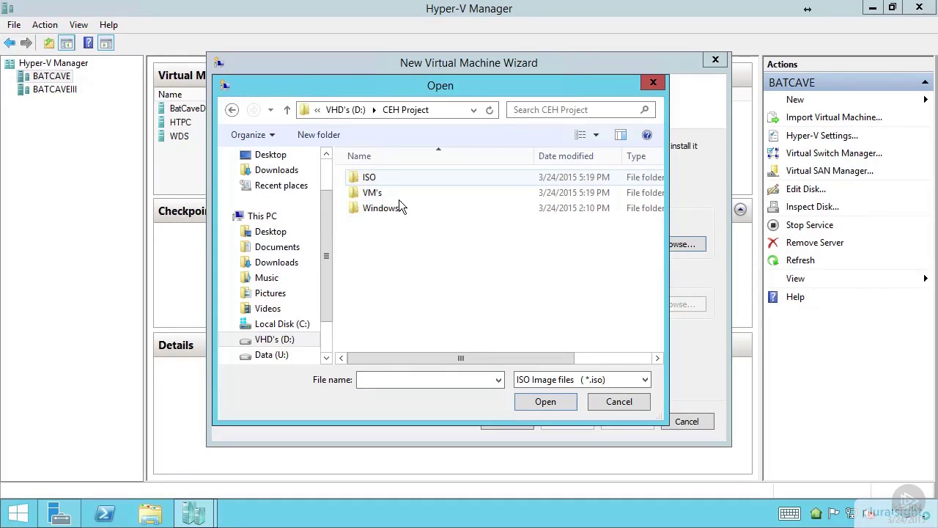
double_click(384, 179)
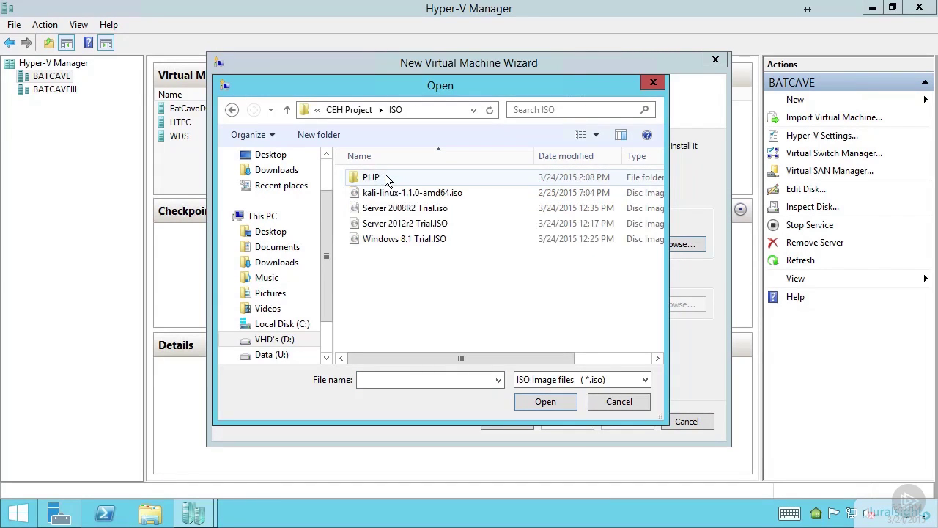
left_click(424, 230)
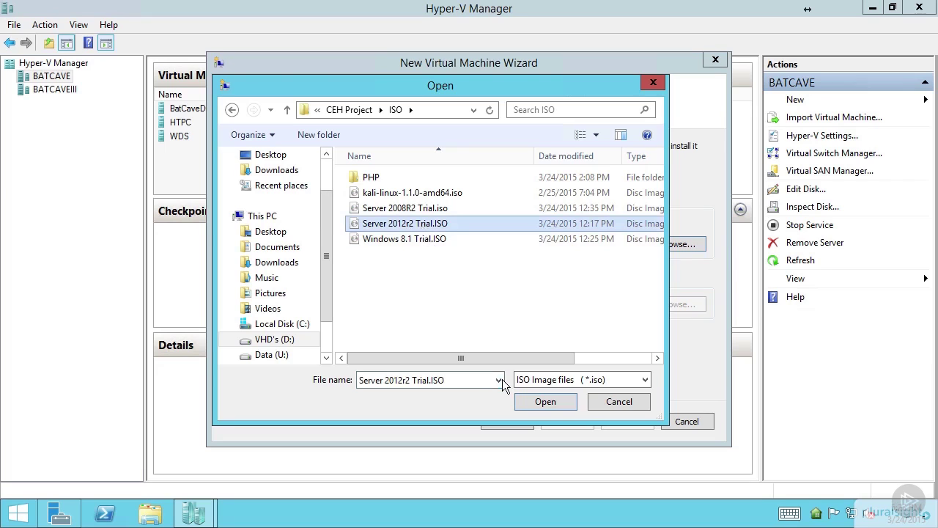
left_click(555, 401)
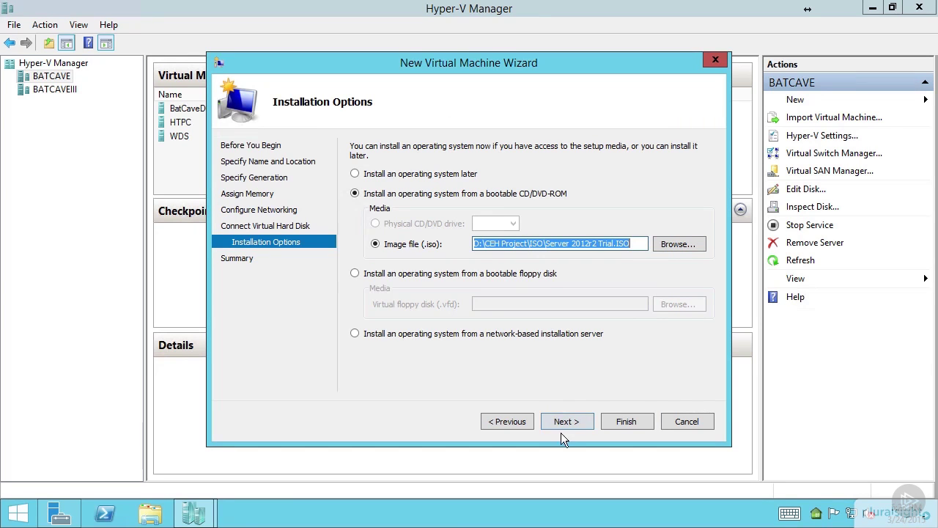
left_click(563, 430)
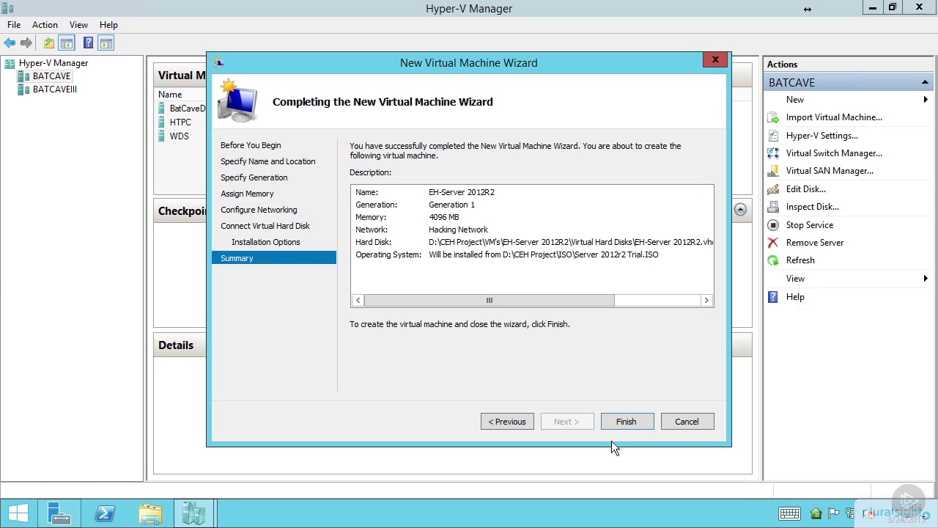
left_click(627, 423)
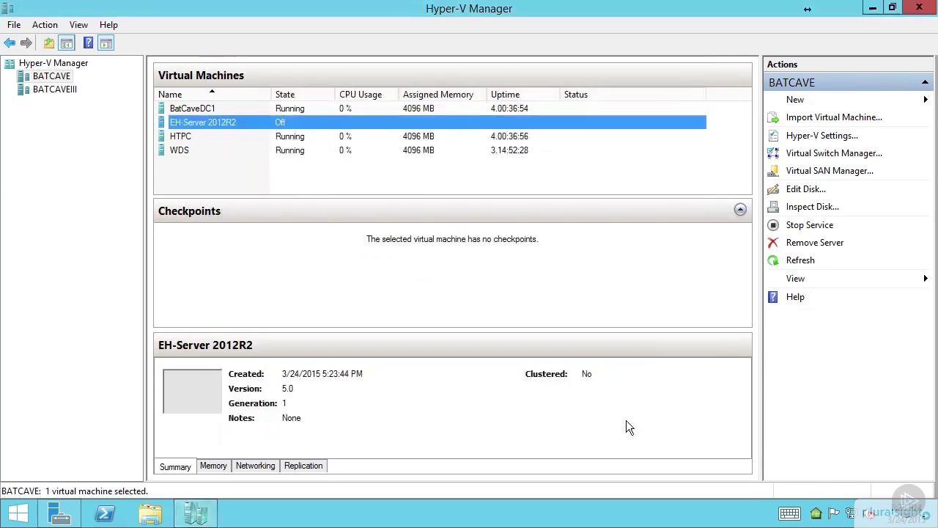
Connect to EH-Server 2012R2 and start the virtual machine.
right_click(215, 125)
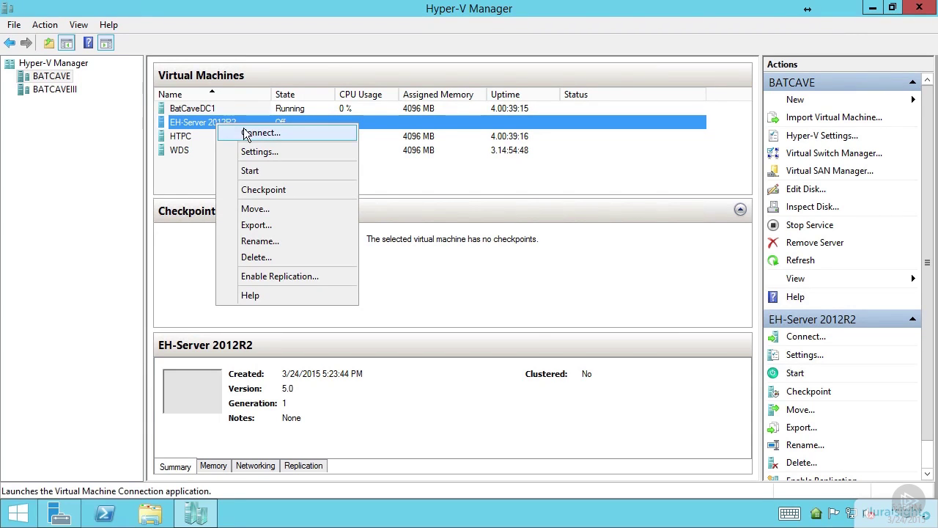
left_click(244, 130)
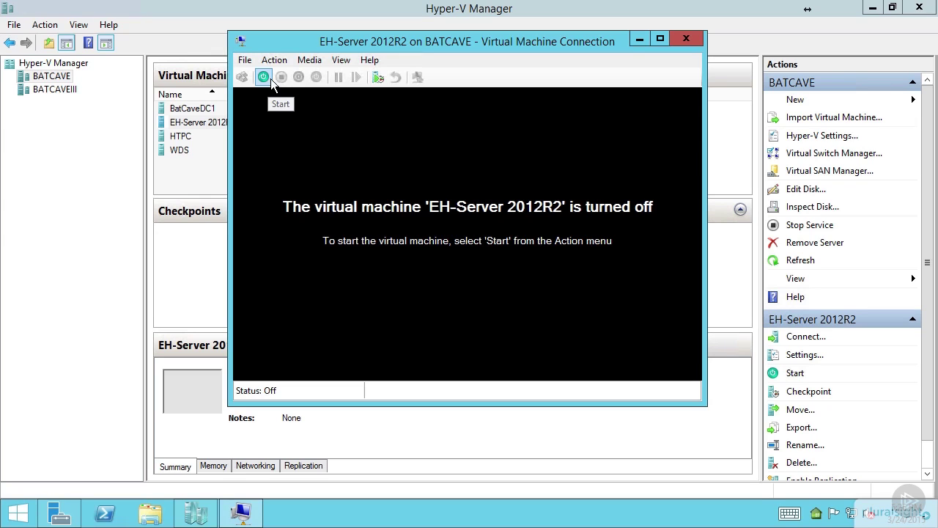
left_click(278, 58)
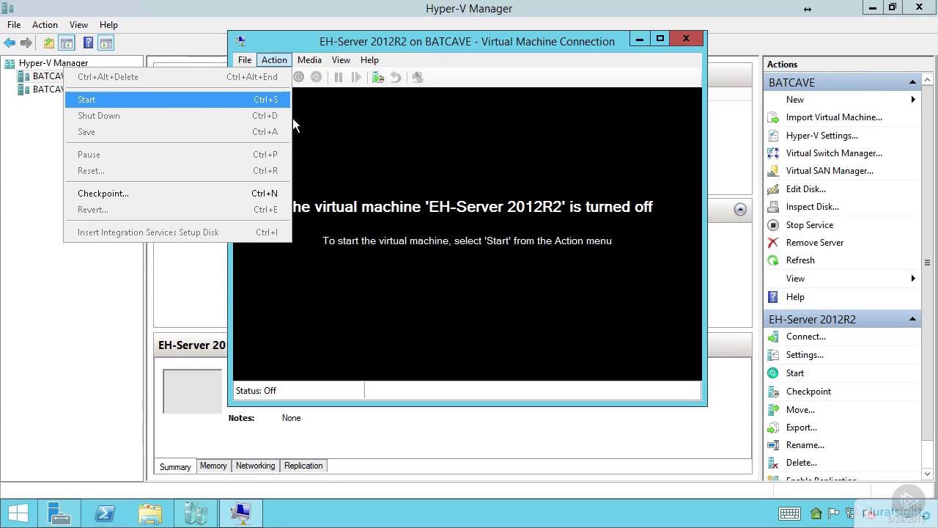
left_click(417, 178)
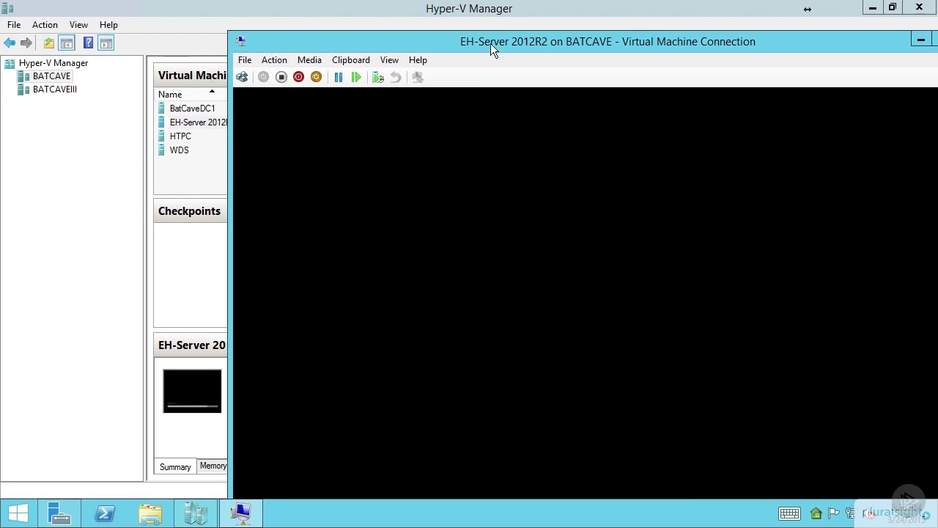
Reposition the connection window and switch it to Full Screen Mode.
left_click_drag(578, 38, 437, 16)
left_click(248, 33)
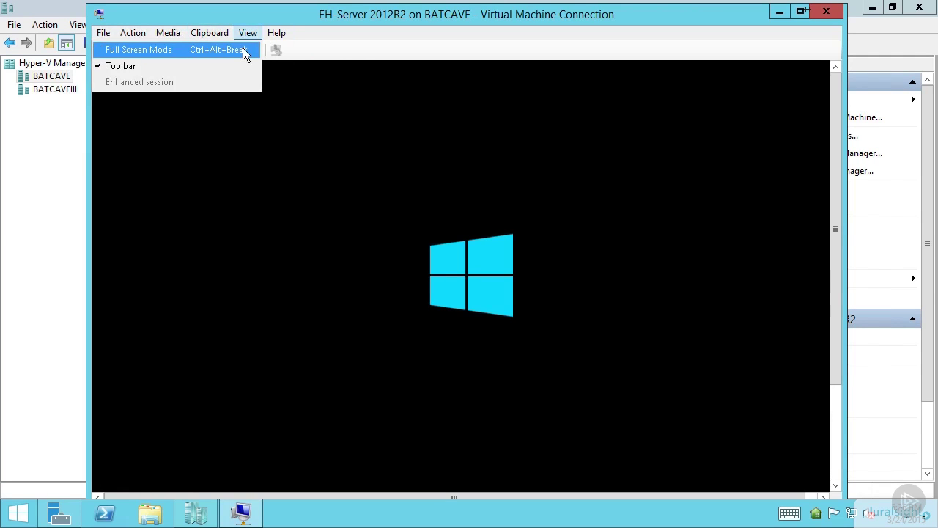
left_click(243, 49)
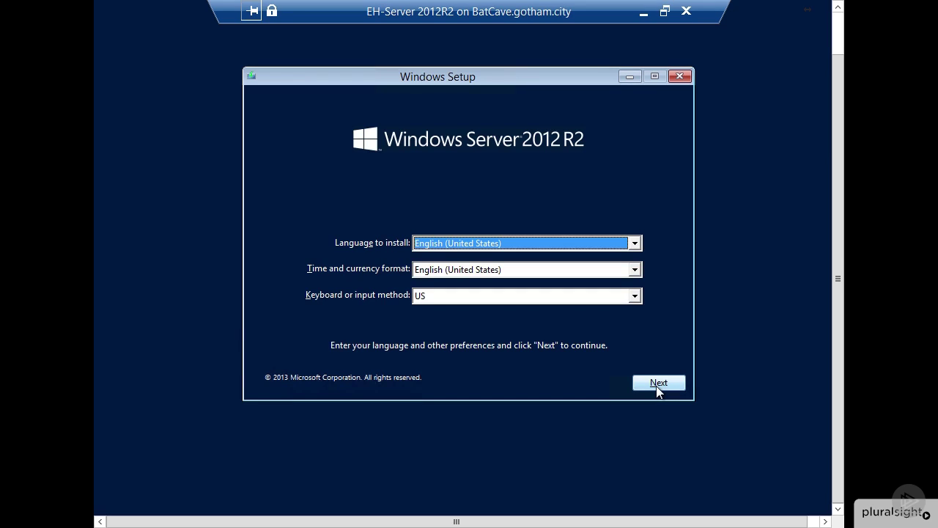
Begin installation with default language settings and choose Standard (Server with a GUI).
left_click(658, 387)
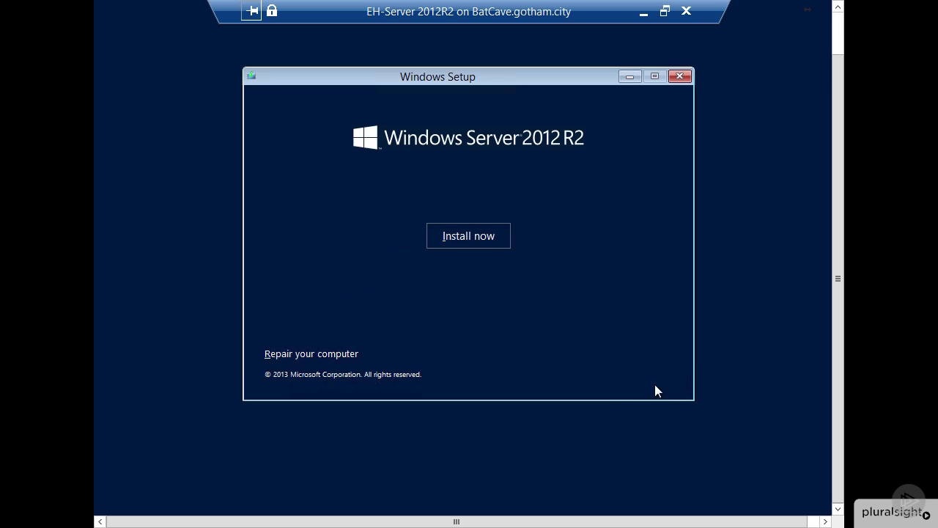
left_click(470, 236)
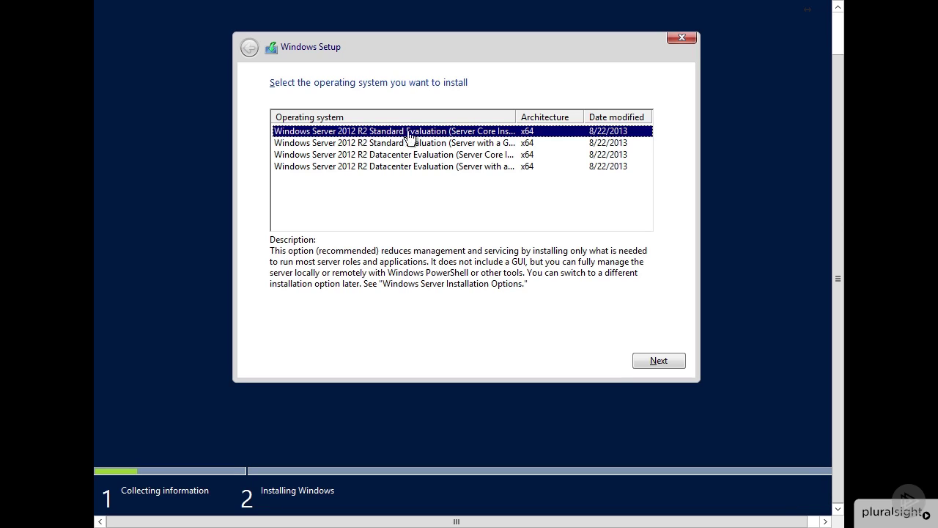
left_click(494, 144)
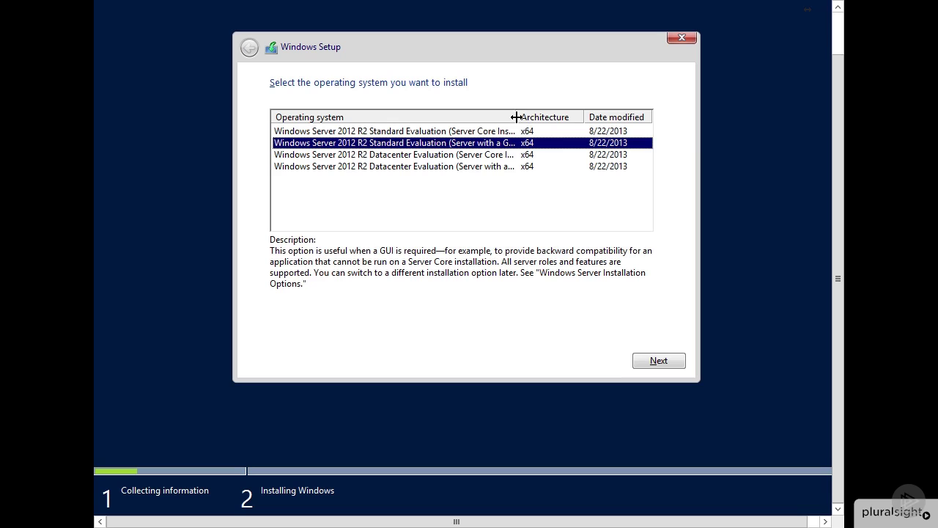
left_click_drag(517, 117, 569, 118)
left_click(659, 360)
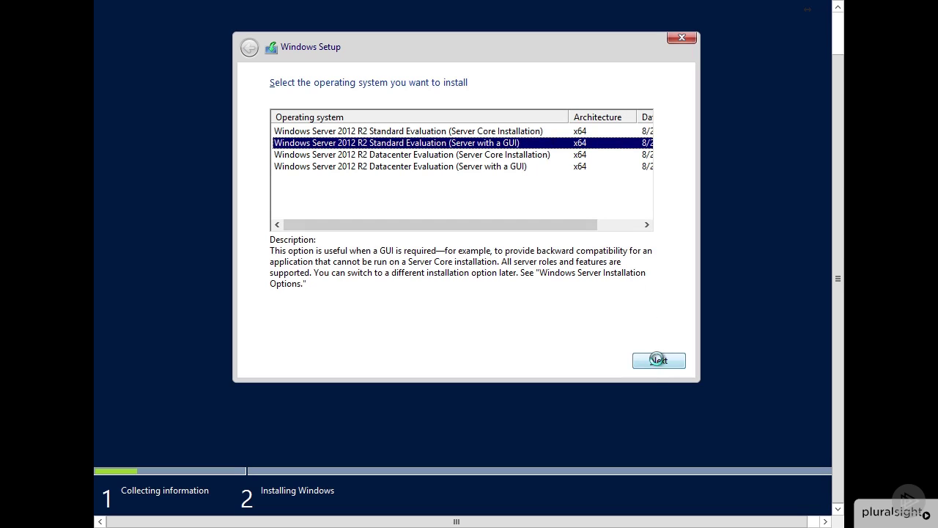
left_click(658, 359)
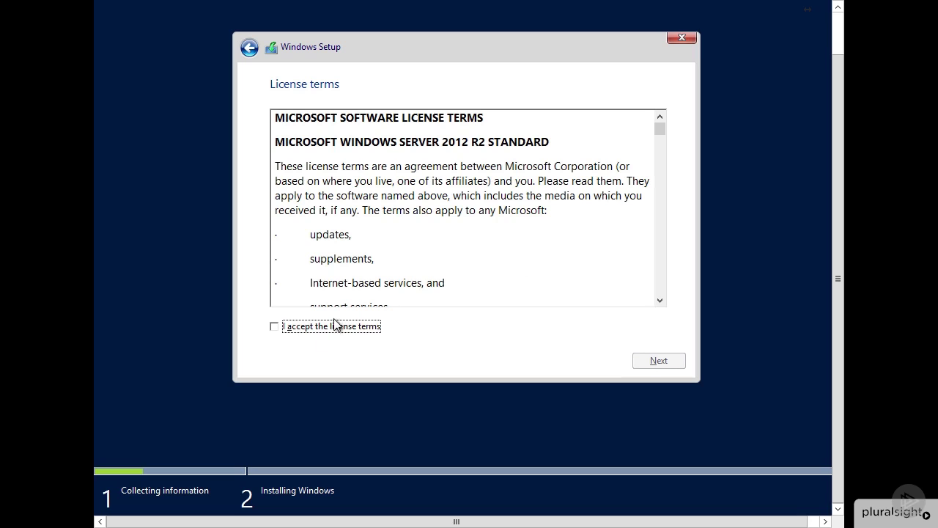
Accept the license, do a custom install onto Drive 0, and restart.
left_click(334, 326)
left_click(658, 360)
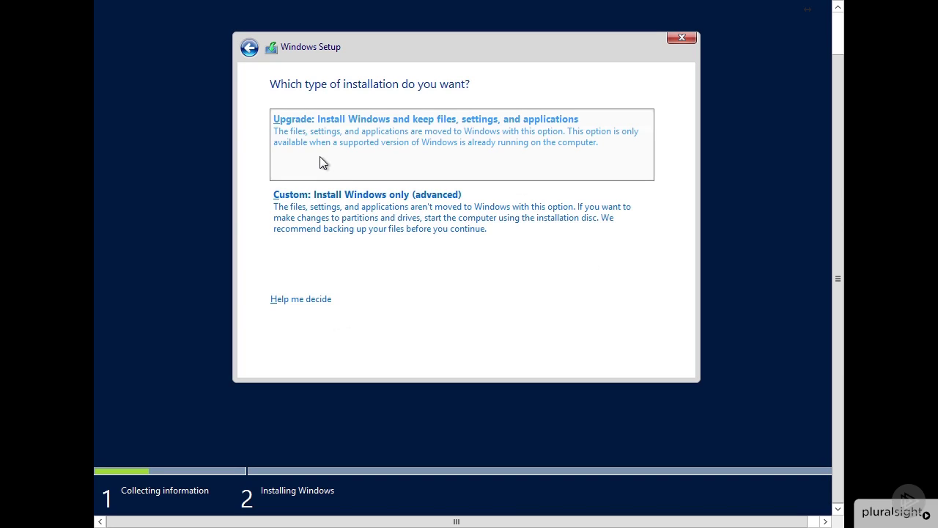
left_click(327, 208)
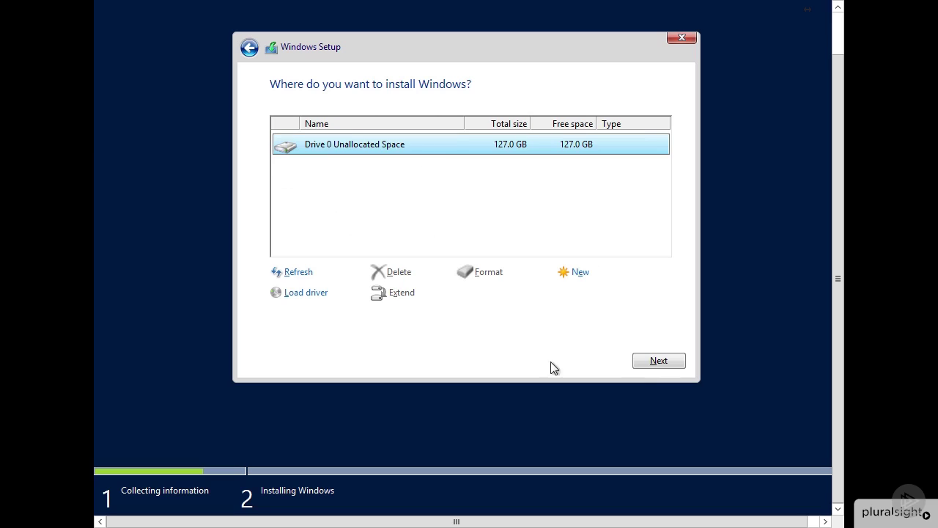
left_click(669, 359)
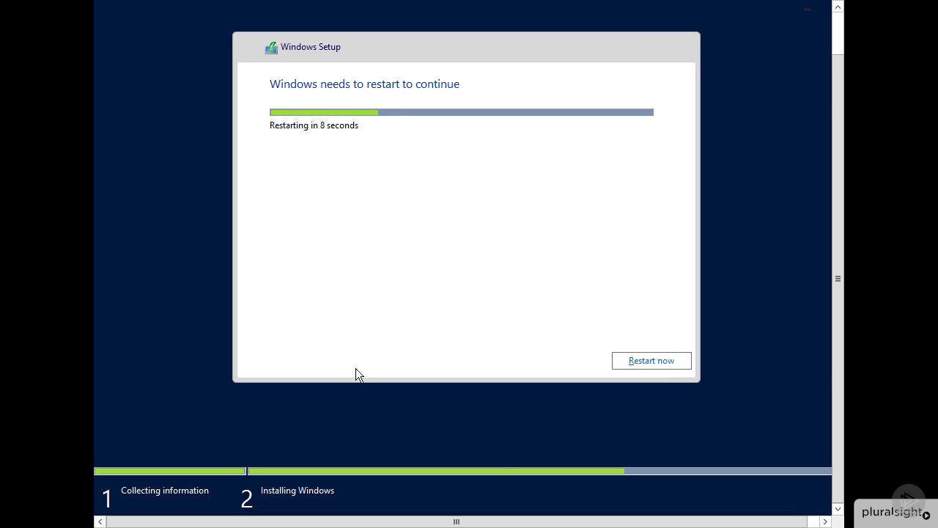
left_click(649, 363)
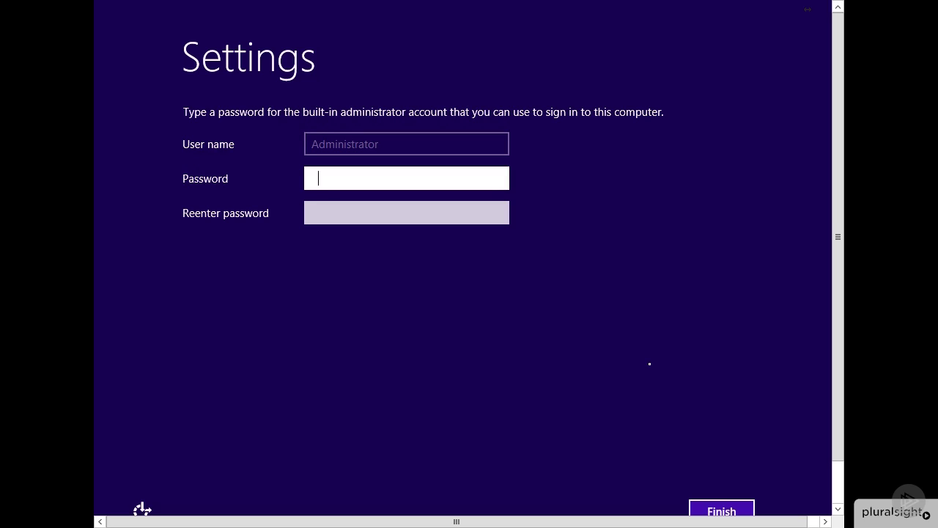
Enter and confirm the built-in Administrator password, then finish setup.
type("Pa$$w0rd")
left_click(504, 181)
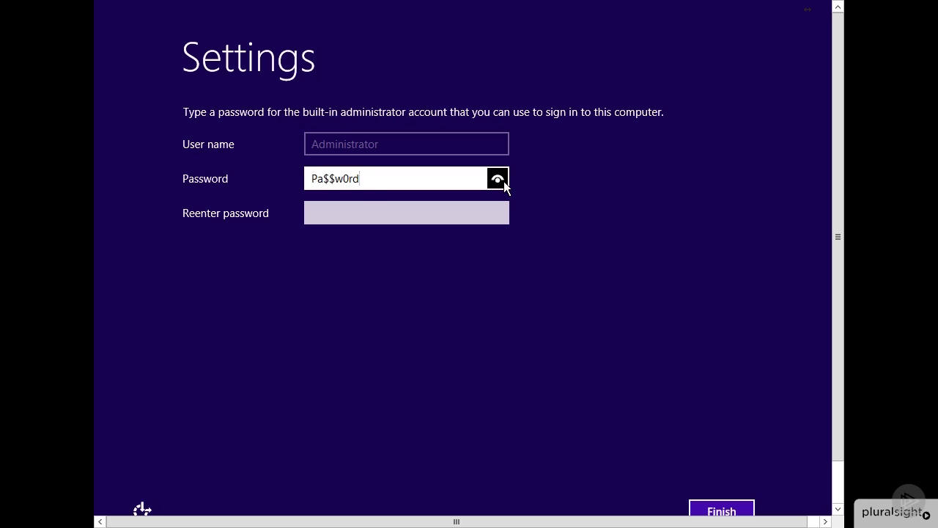
left_click(429, 214)
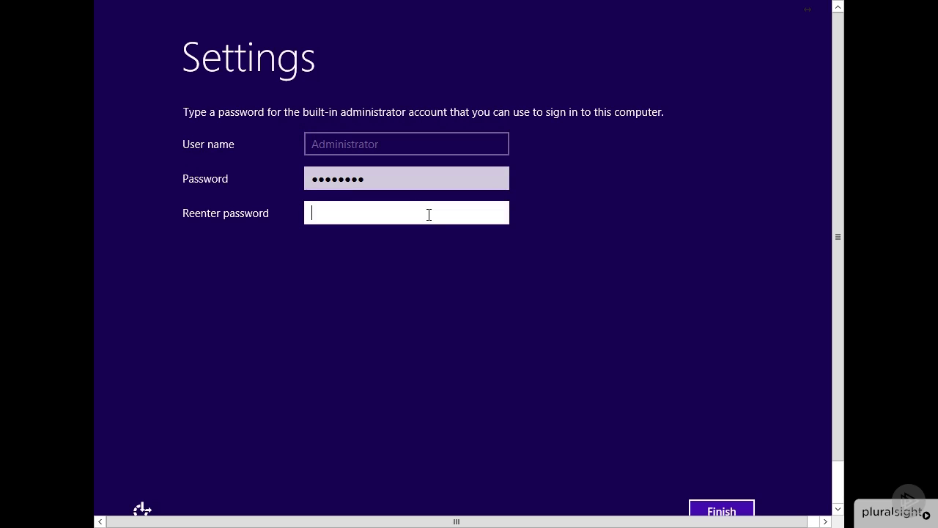
type("Pa$$w0rd")
left_click(712, 511)
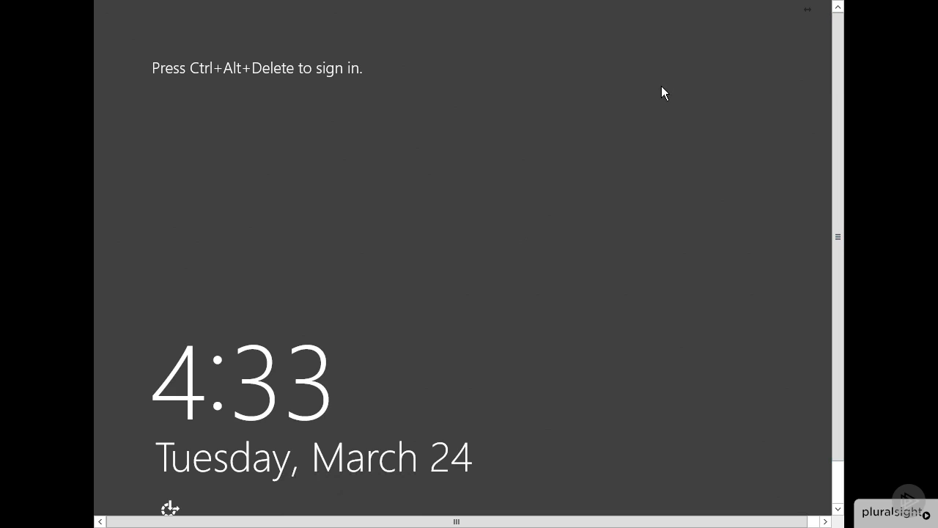
Restore the full-screen batcave Remote Desktop session to a regular window.
mouse_move(457, 5)
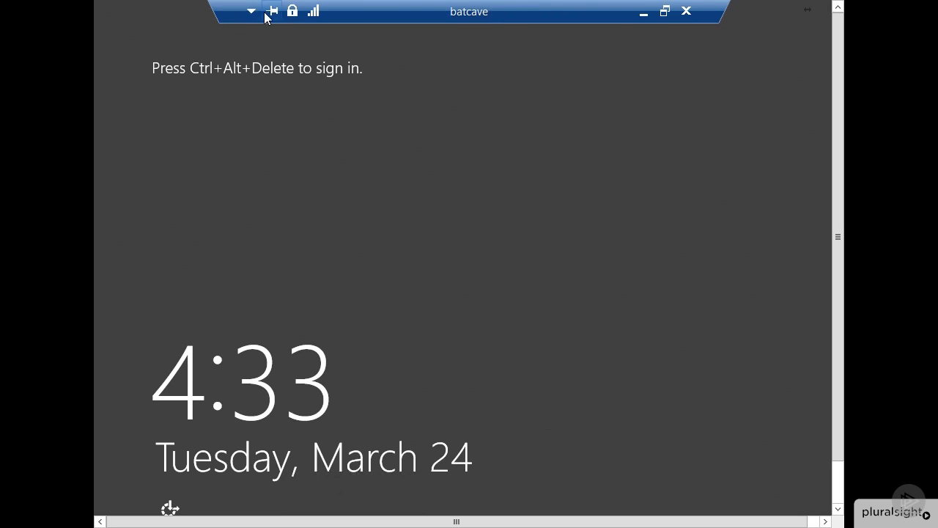
left_click(664, 12)
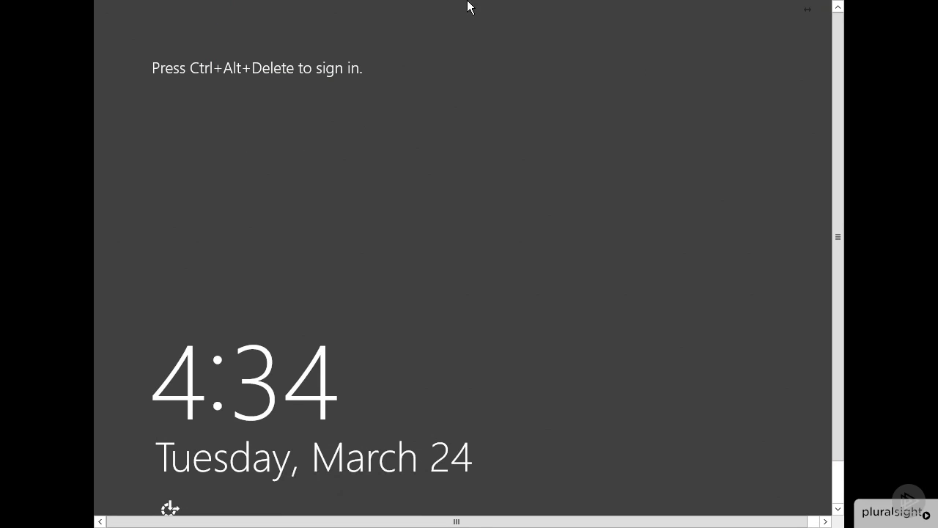
mouse_move(465, 5)
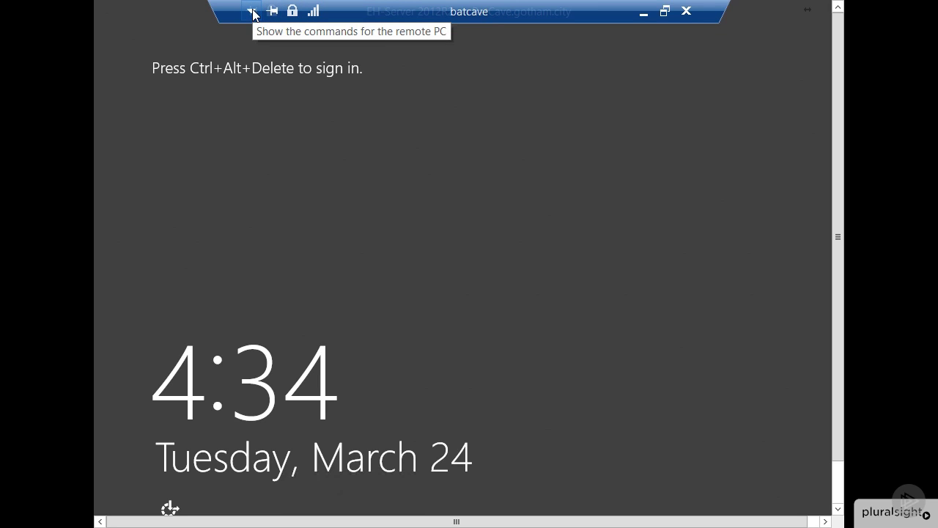
left_click(665, 10)
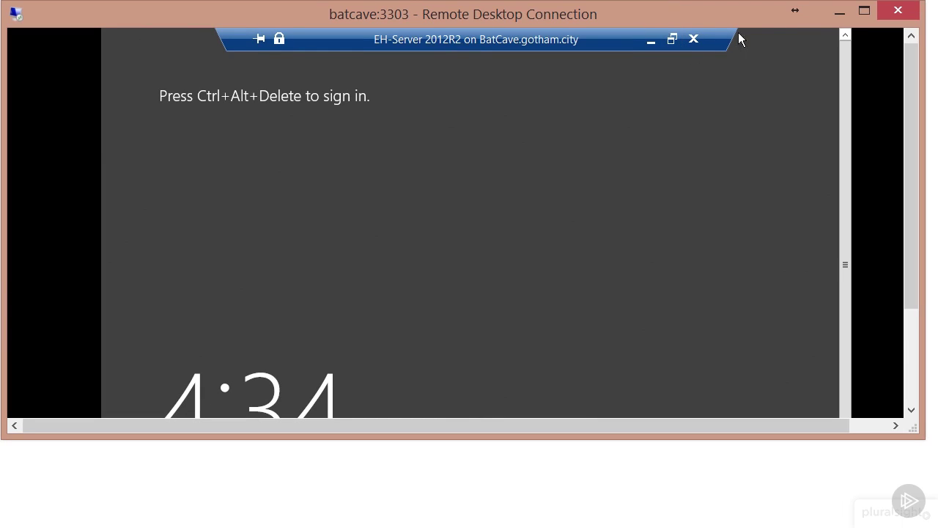
Restore the VM window, send Ctrl+Alt+Delete, and sign in as Administrator.
left_click(669, 41)
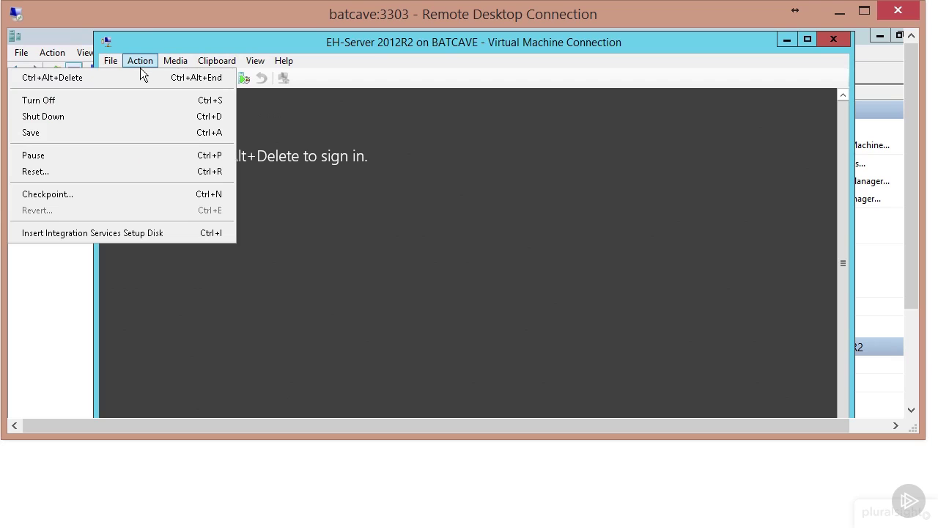
left_click(131, 77)
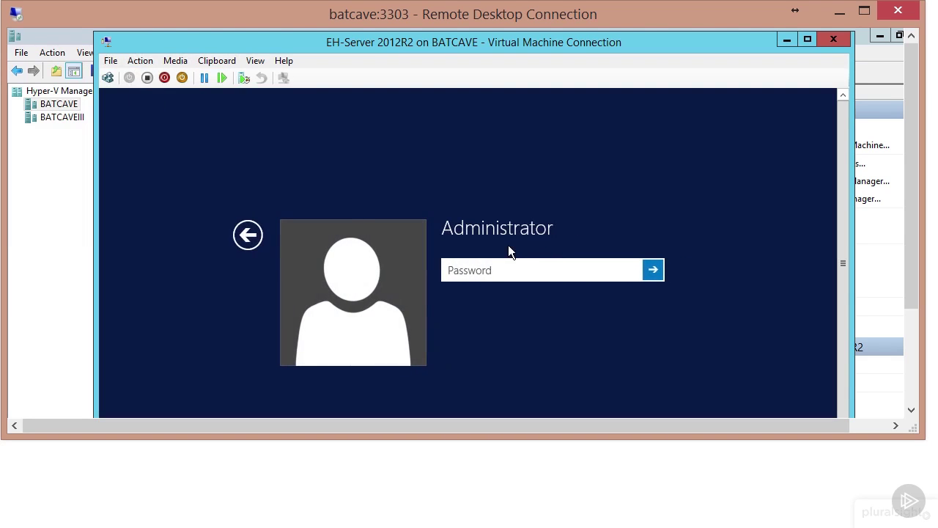
type("••••••••")
key("Return")
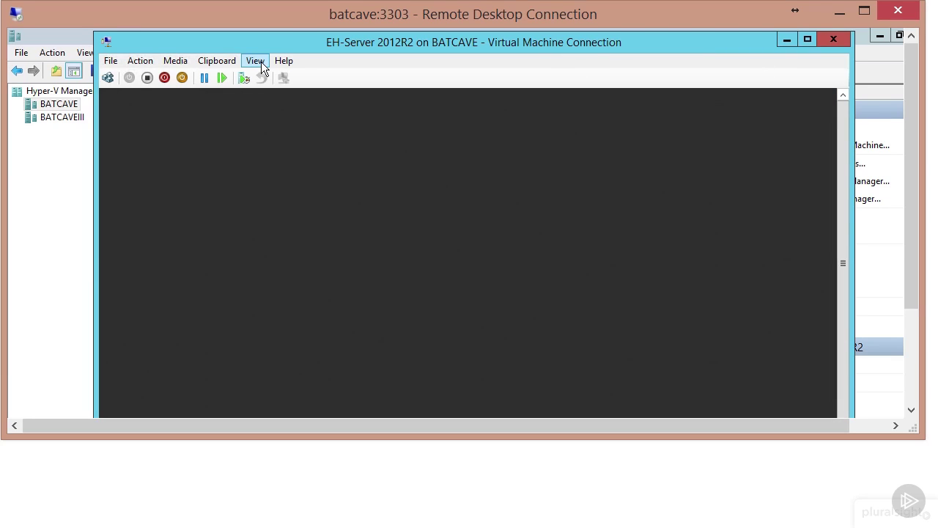
left_click(255, 61)
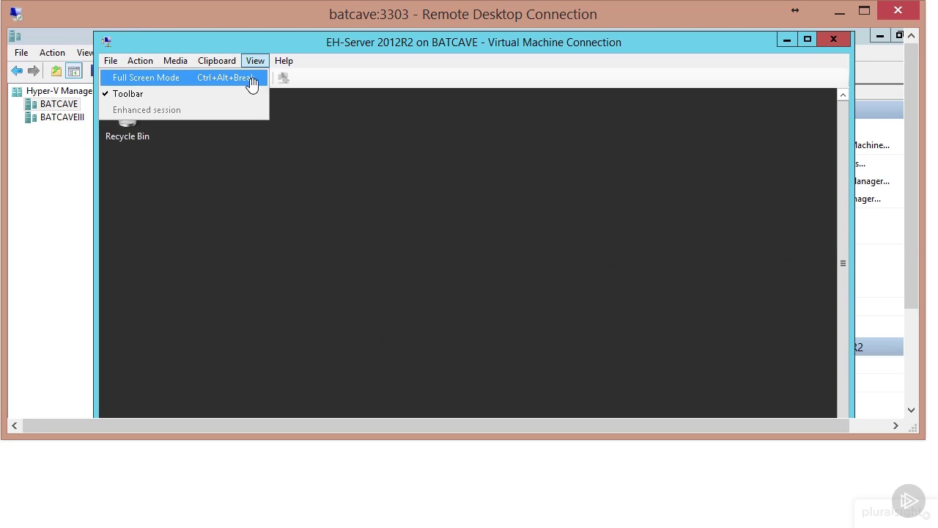
Put the VM in full screen, set and keep a 1280 × 720 resolution, then open Server Manager.
left_click(250, 79)
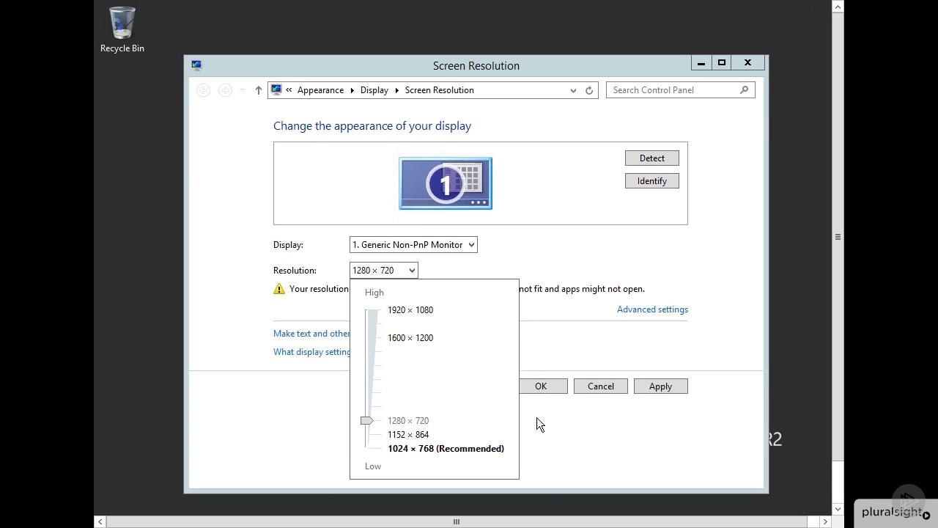
left_click(539, 337)
left_click(554, 382)
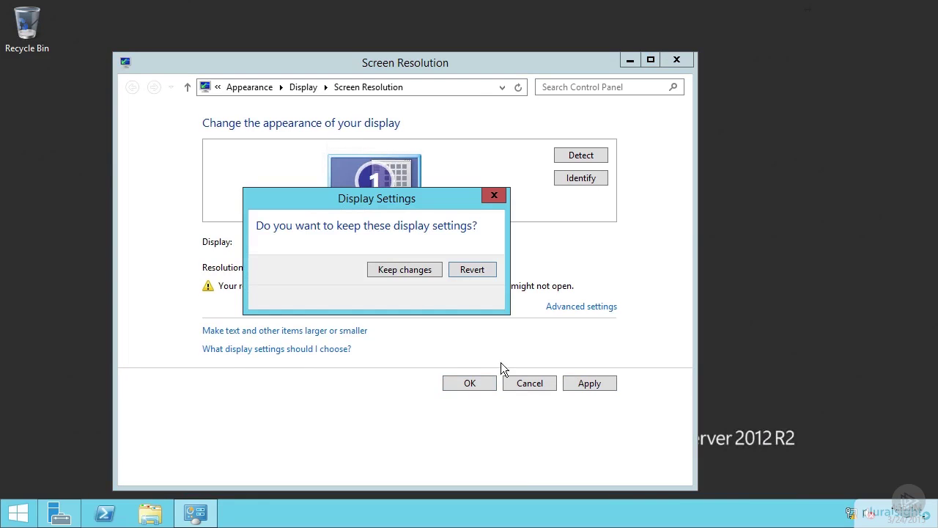
left_click(402, 268)
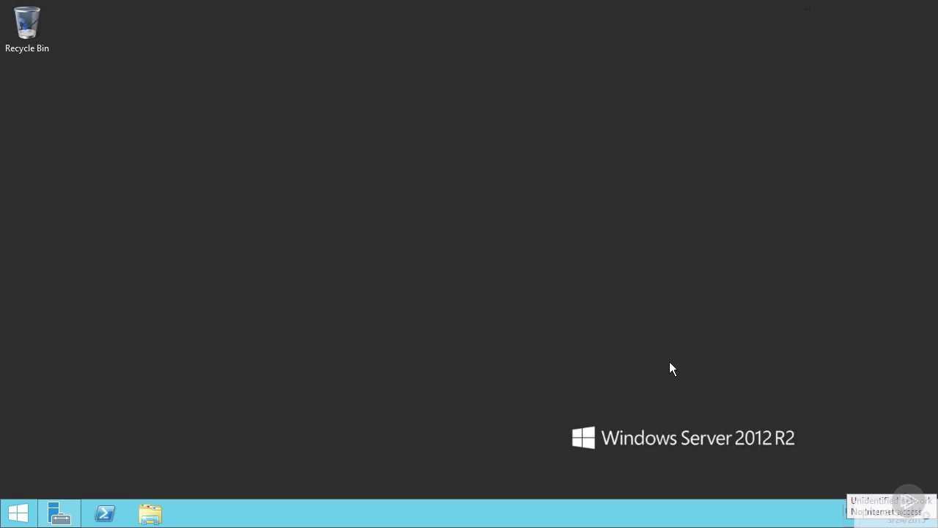
left_click(412, 297)
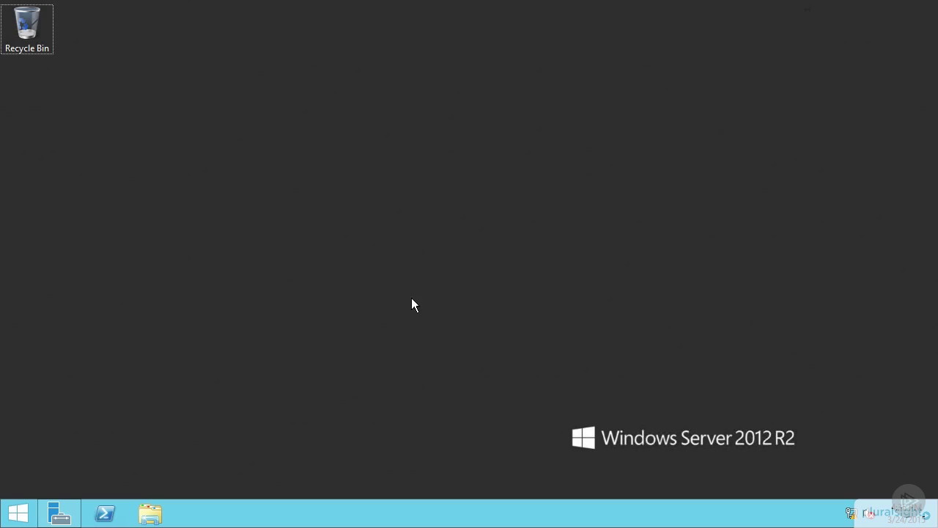
left_click(62, 512)
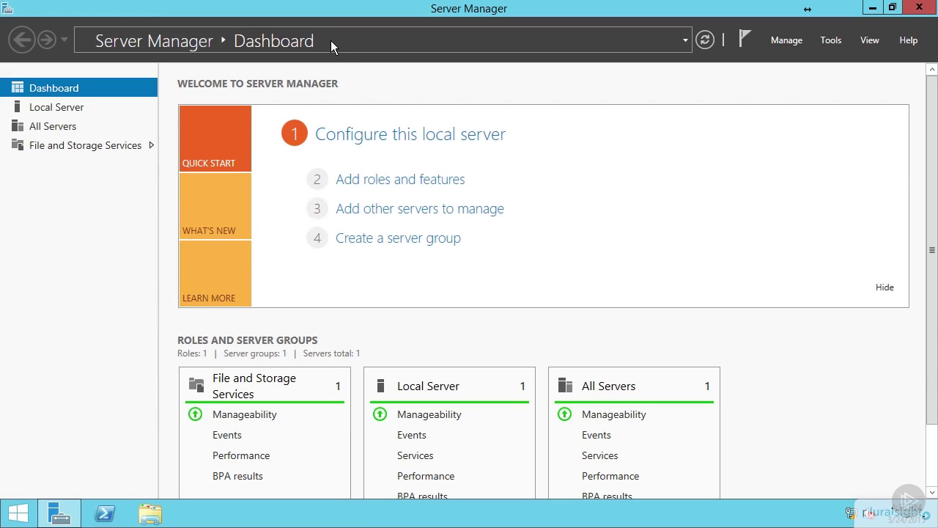
Rename the computer to Server2012r2 from Local Server properties and choose Restart Later.
left_click(72, 110)
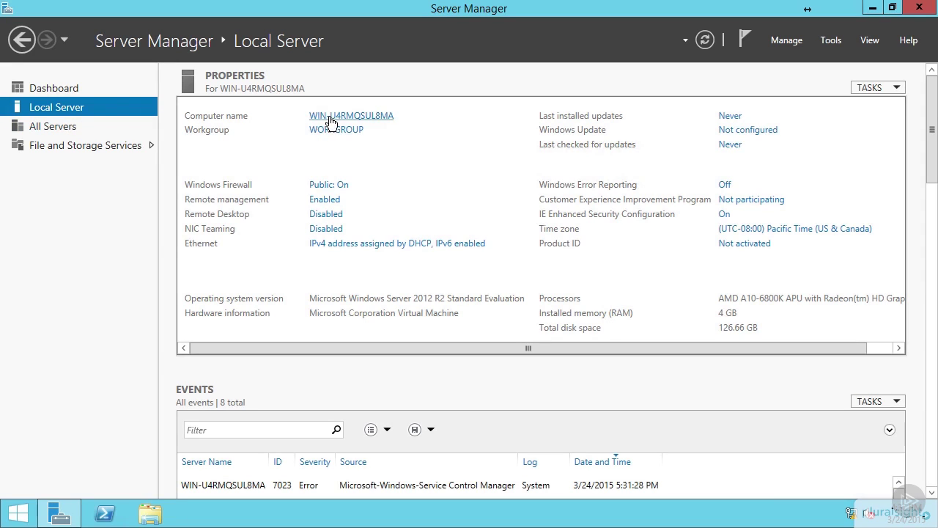
left_click(368, 119)
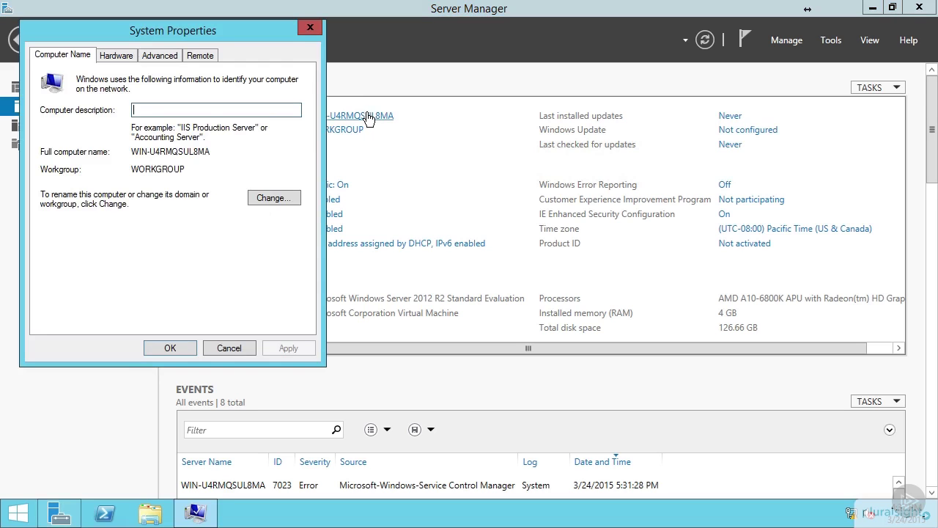
left_click(272, 198)
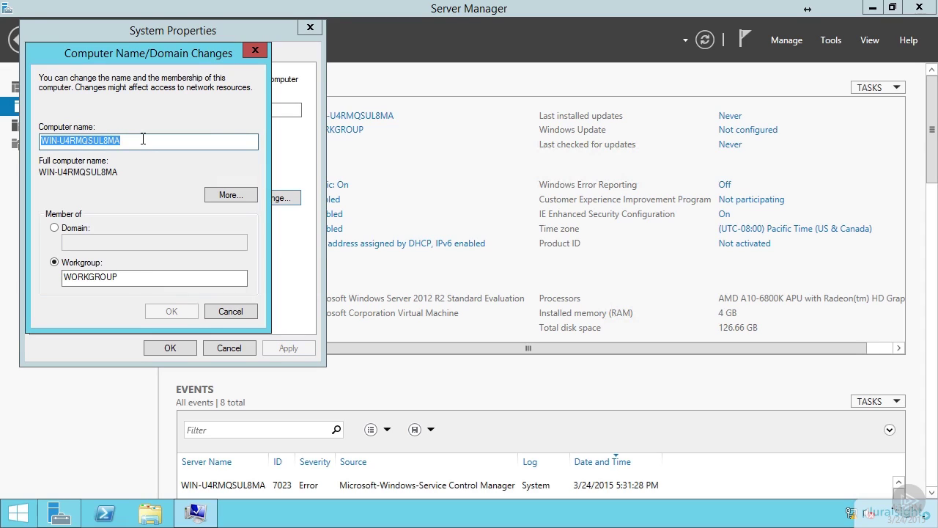
type("Server20")
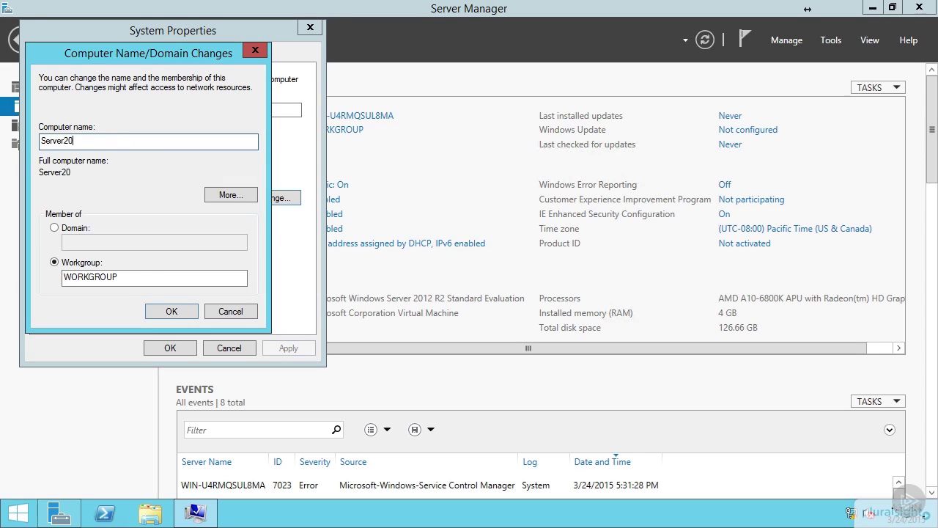
type("12r2")
left_click(166, 311)
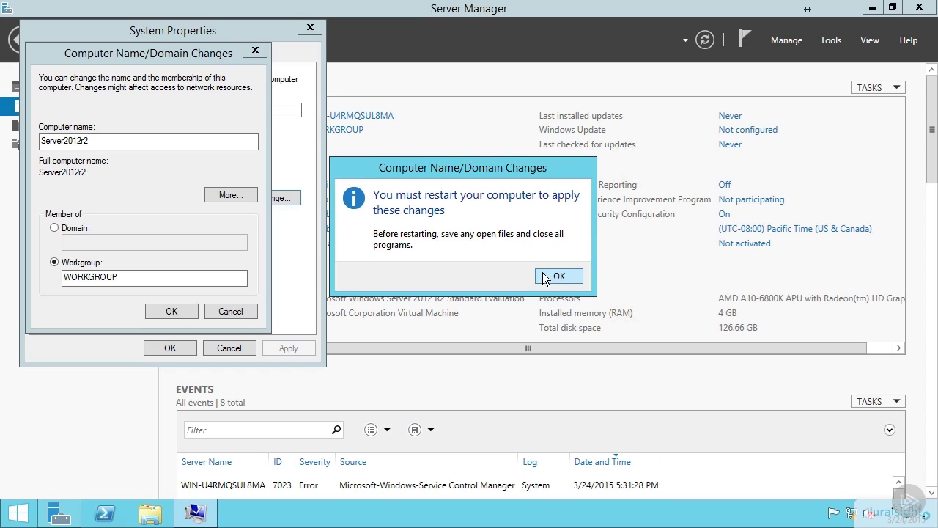
left_click(558, 277)
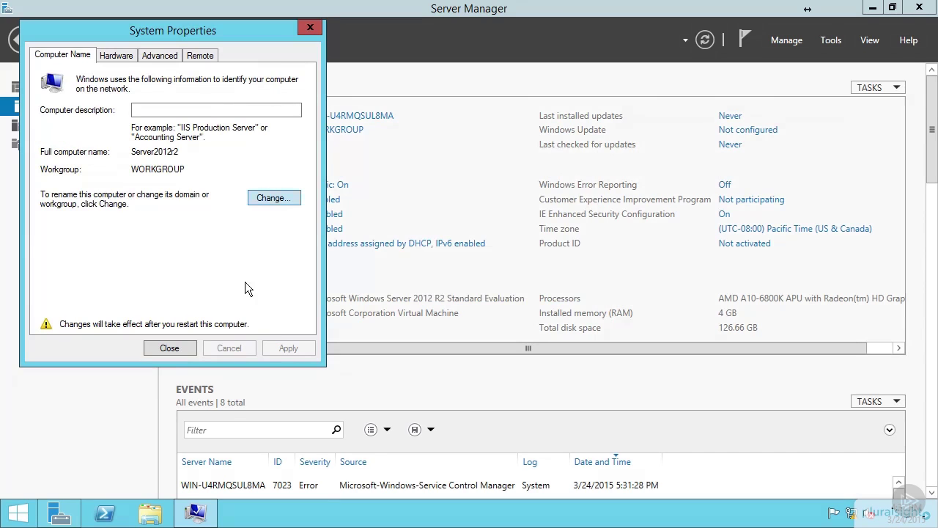
left_click(178, 348)
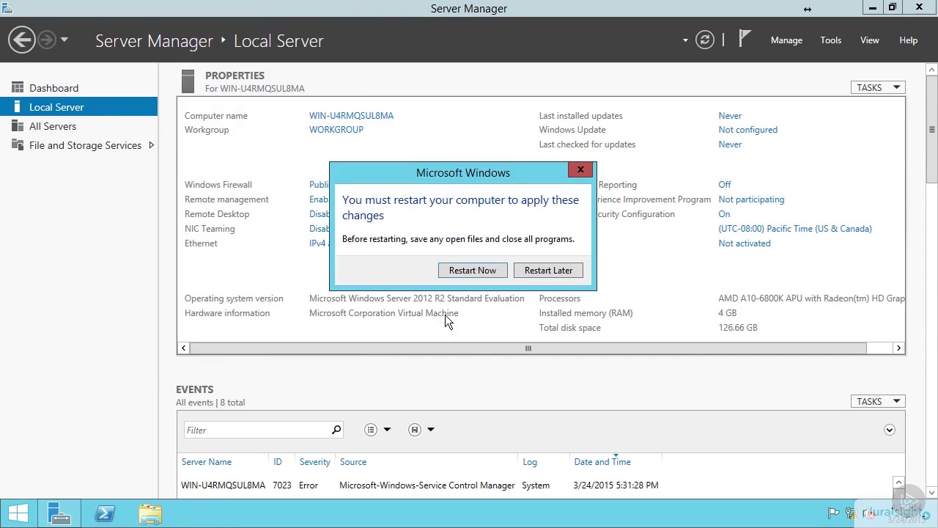
left_click(550, 270)
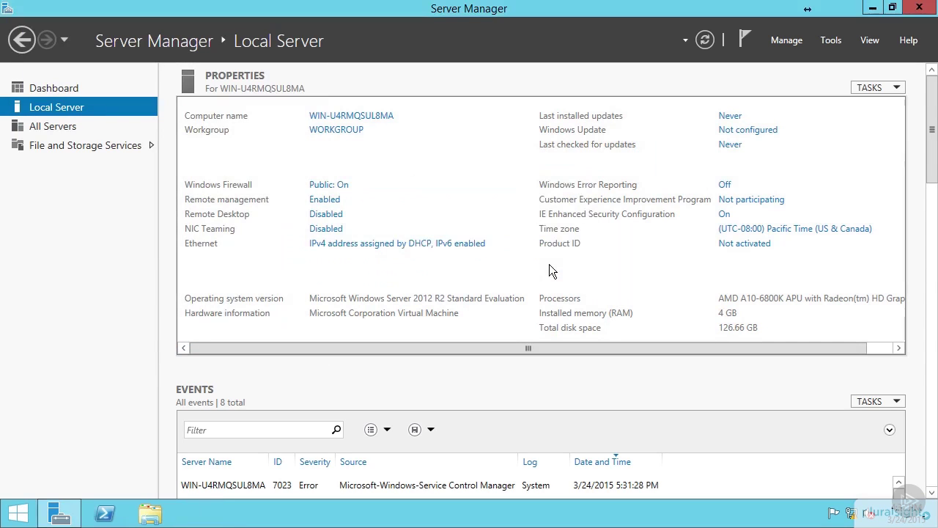
Set IE Enhanced Security Configuration to Off for Administrators and Users, then open the Start quick-link menu.
left_click(725, 216)
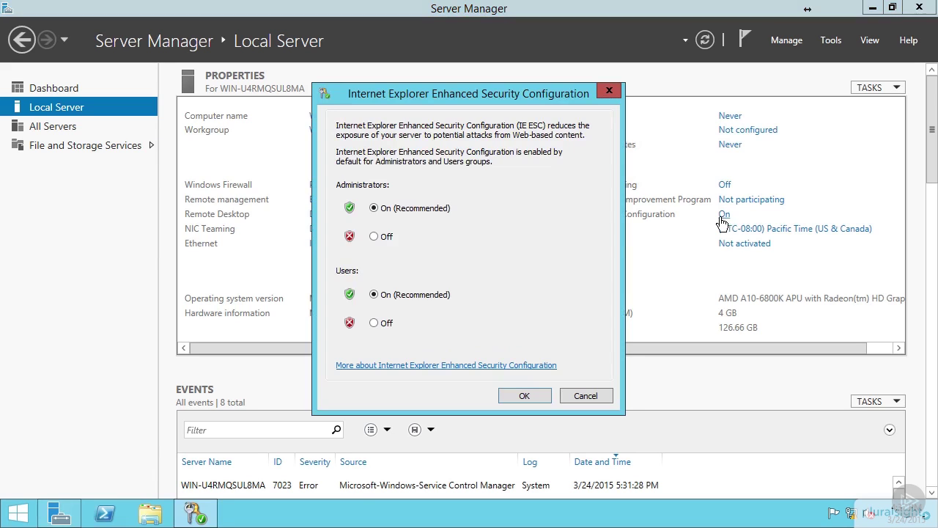
left_click(387, 237)
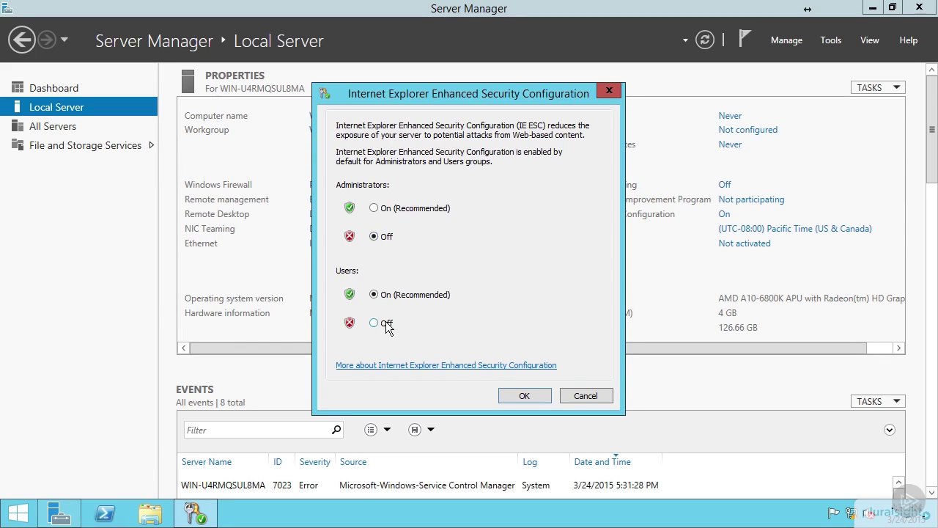
left_click(384, 323)
left_click(521, 396)
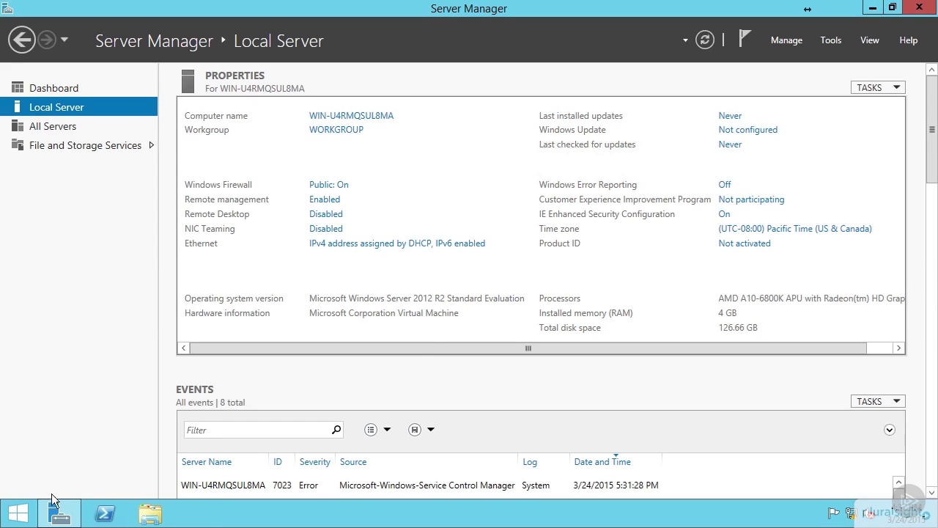
left_click(18, 513)
right_click(22, 513)
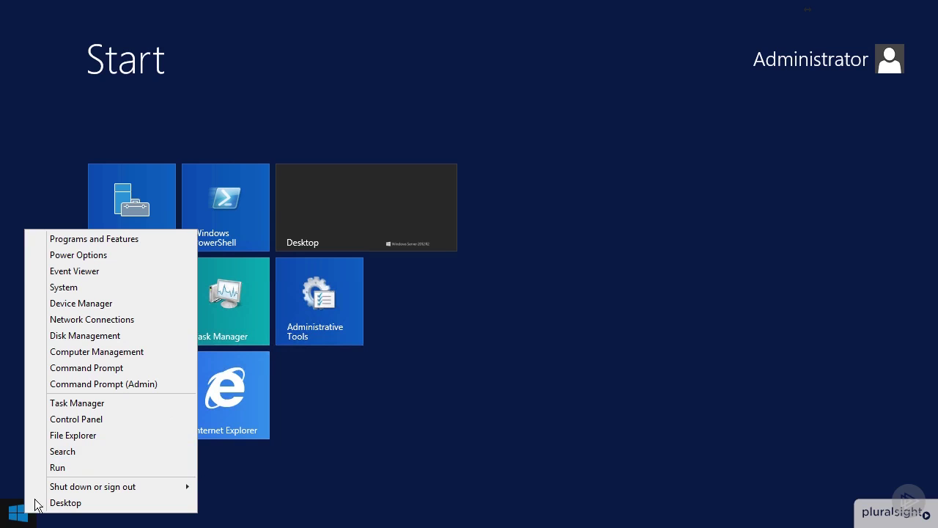
Set Data Execution Prevention to essential Windows programs and services only, confirm, and close System.
left_click(108, 288)
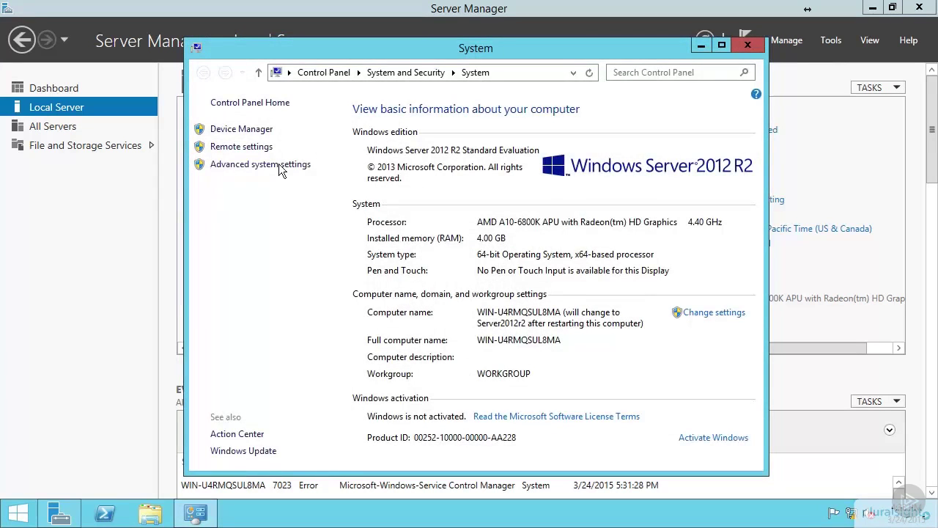
left_click(281, 166)
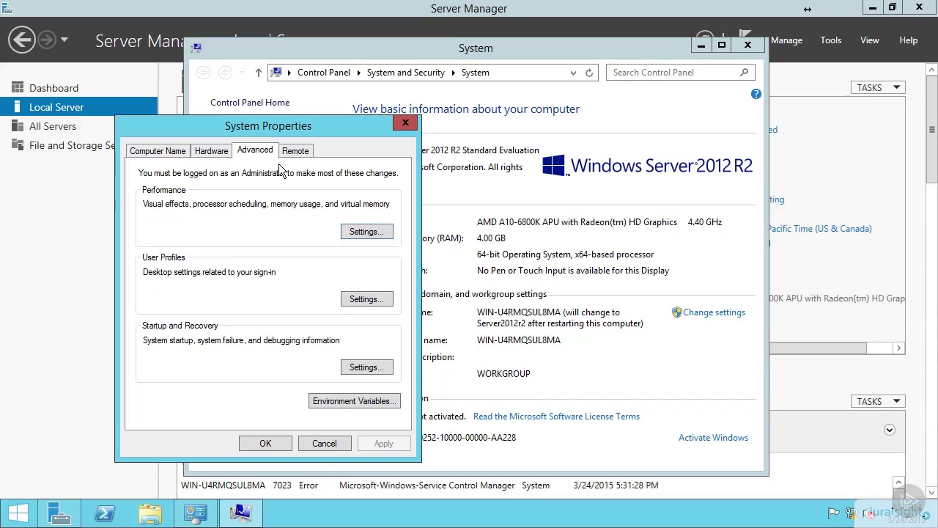
left_click(372, 233)
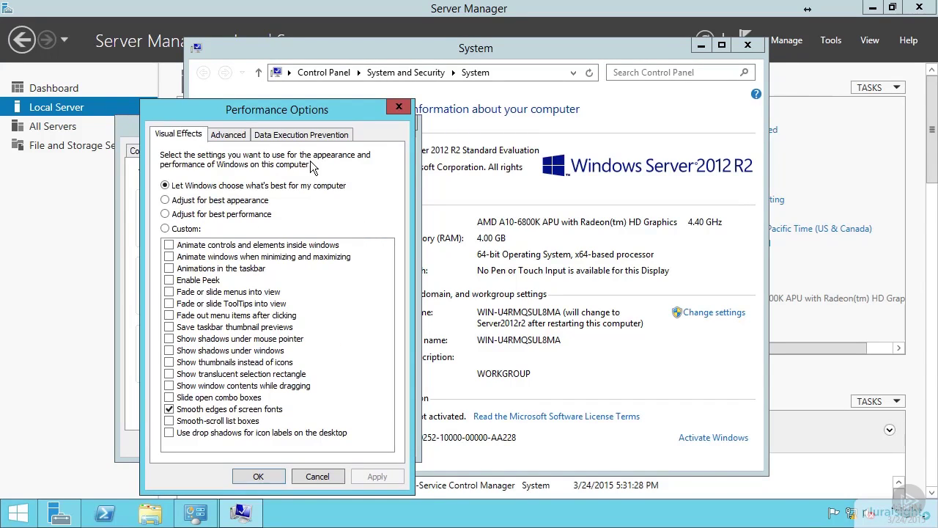
left_click(291, 137)
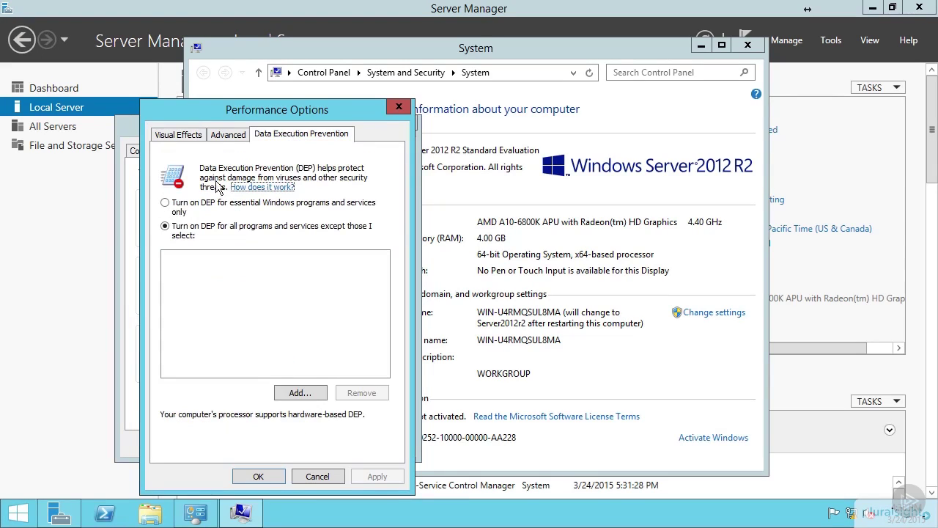
left_click(198, 205)
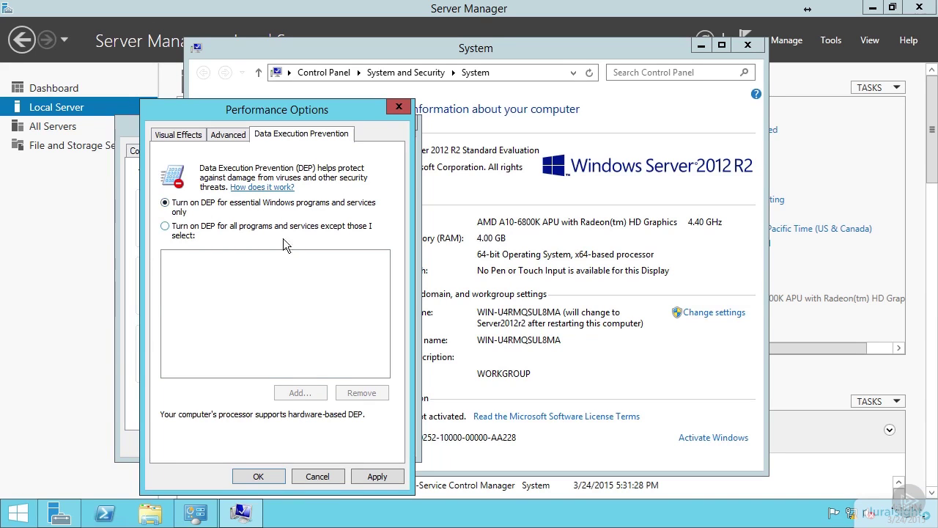
left_click(269, 480)
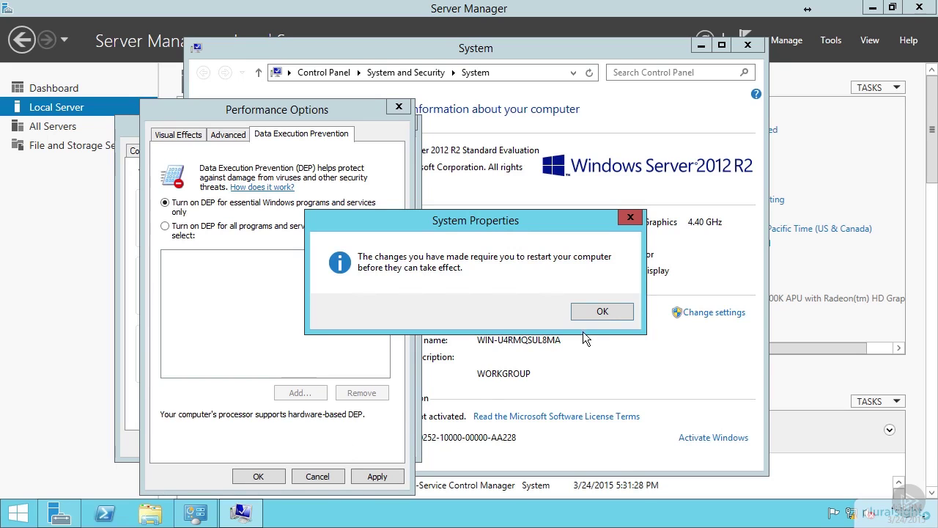
left_click(603, 311)
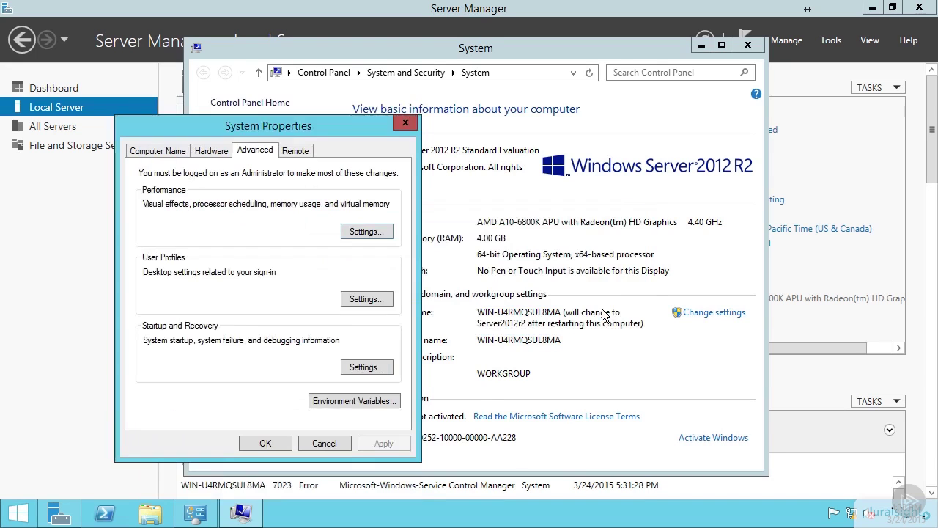
left_click(265, 444)
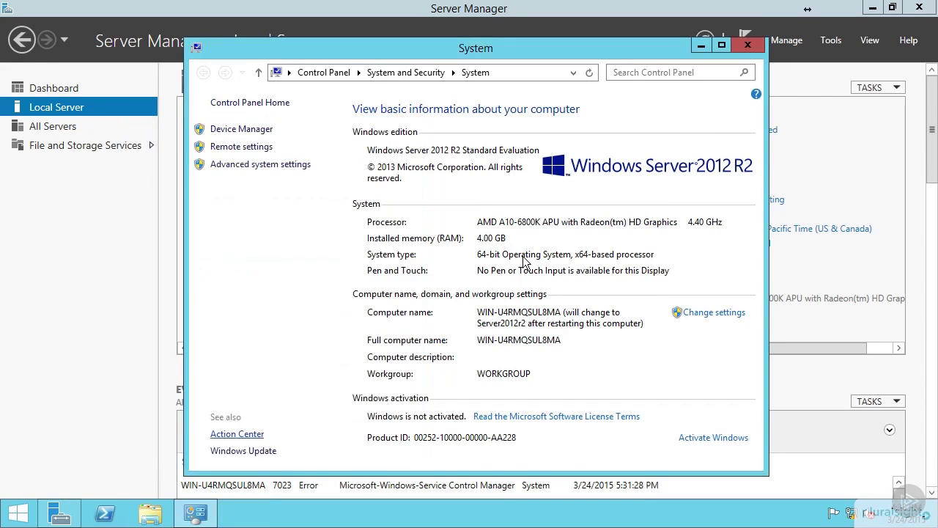
left_click(748, 46)
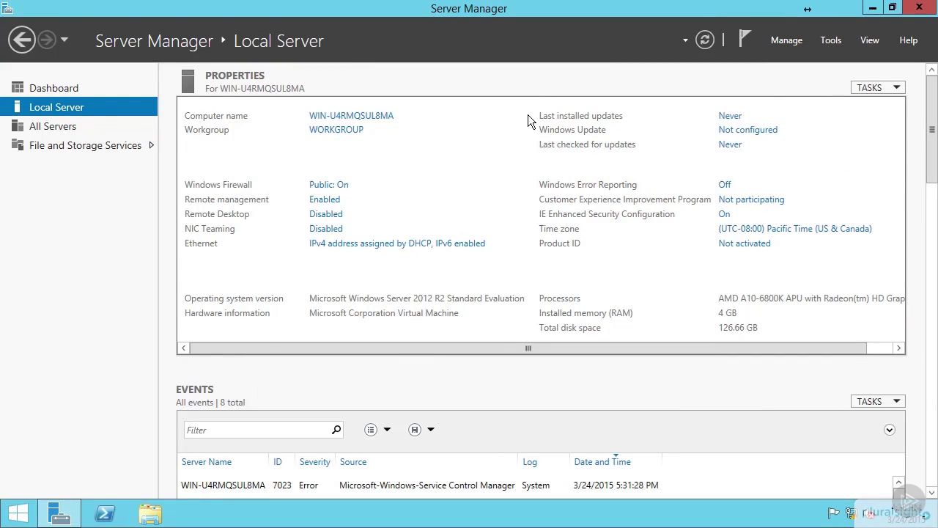
right_click(20, 512)
Restart the server with Other (Planned) as the shutdown reason.
mouse_move(138, 488)
left_click(242, 487)
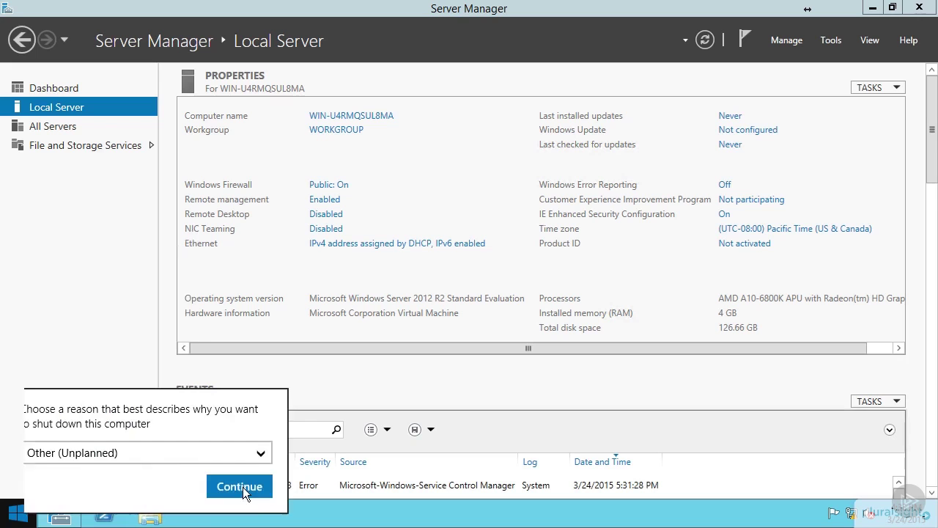
left_click(145, 449)
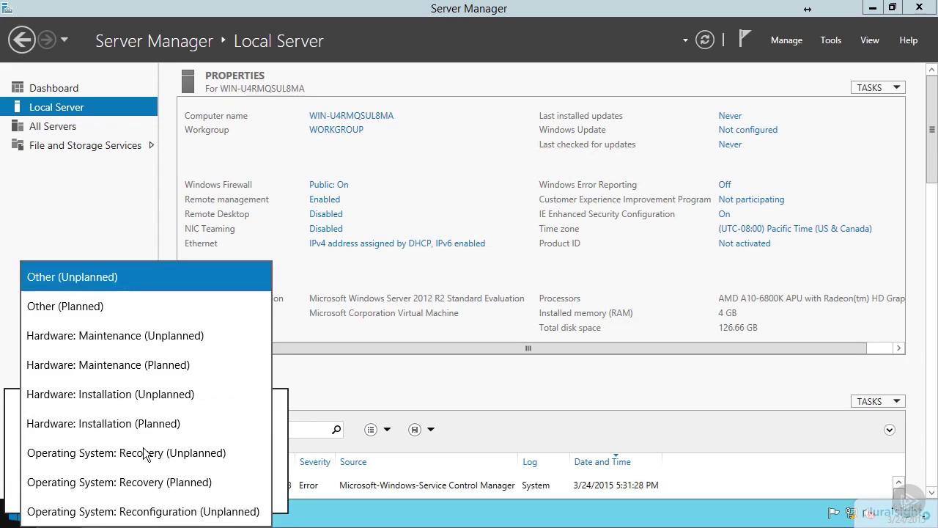
left_click(126, 302)
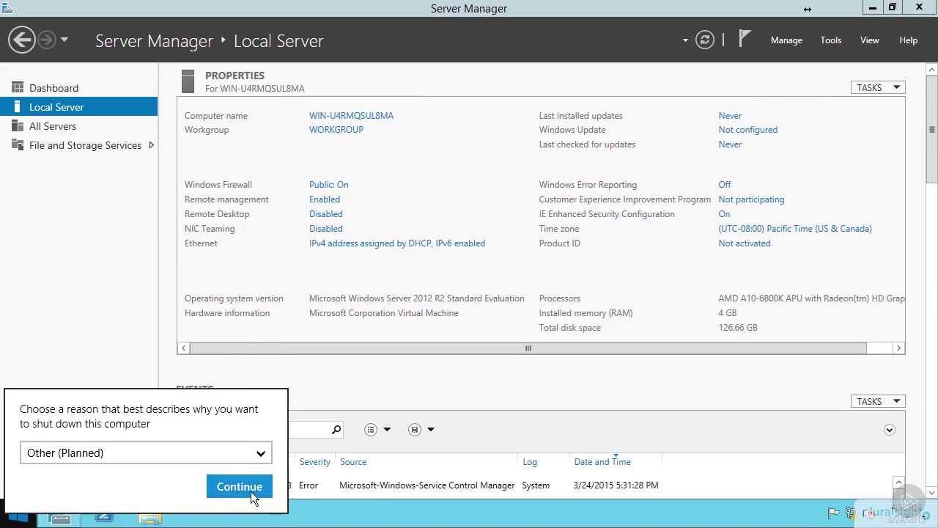
left_click(251, 490)
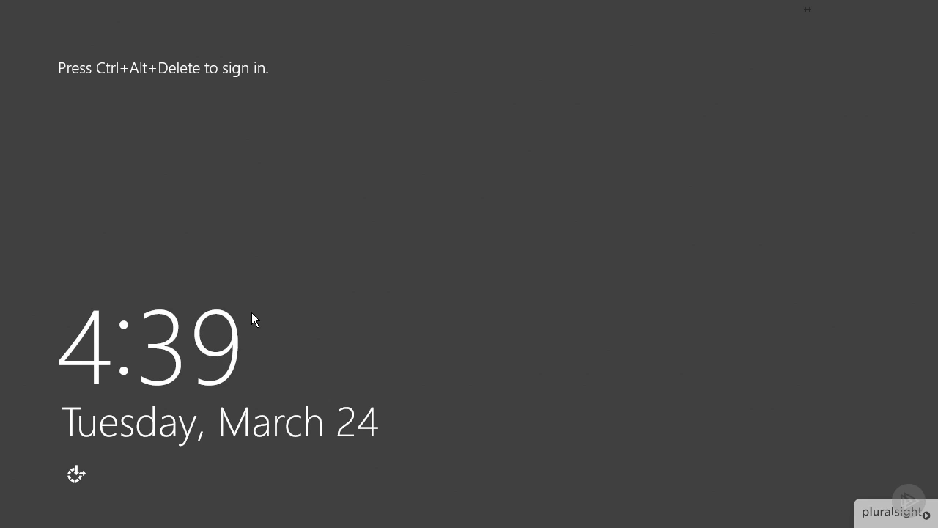
Leave full screen and sign in to the VM via Ctrl+Alt+Delete with the Administrator password.
mouse_move(505, 14)
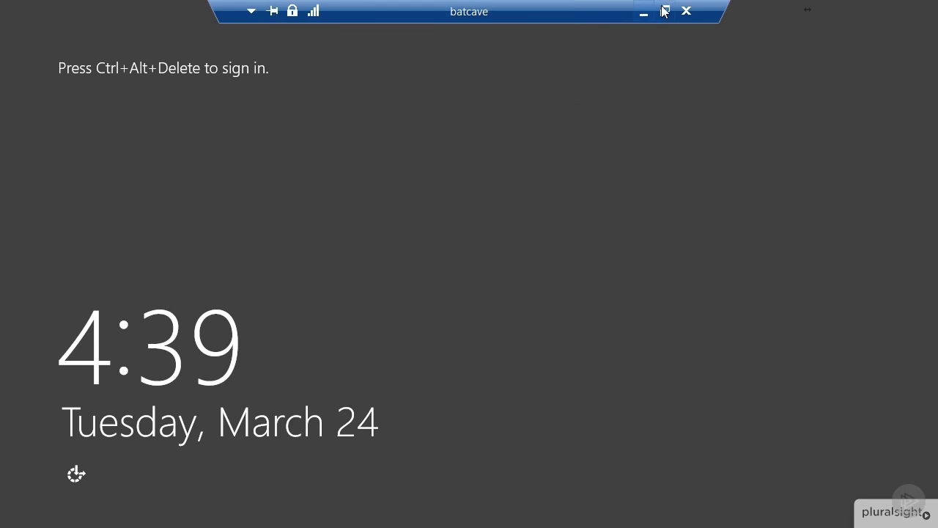
left_click(665, 11)
left_click(672, 39)
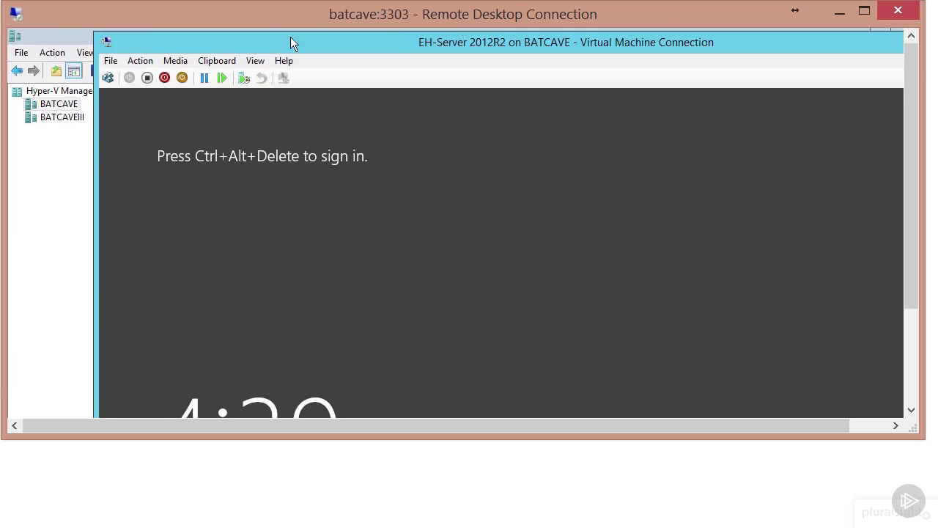
left_click(134, 61)
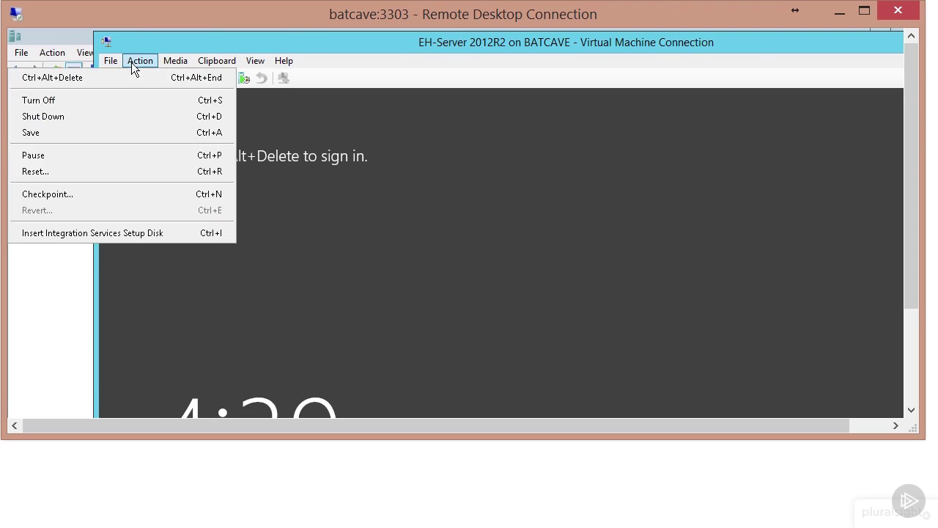
left_click(132, 79)
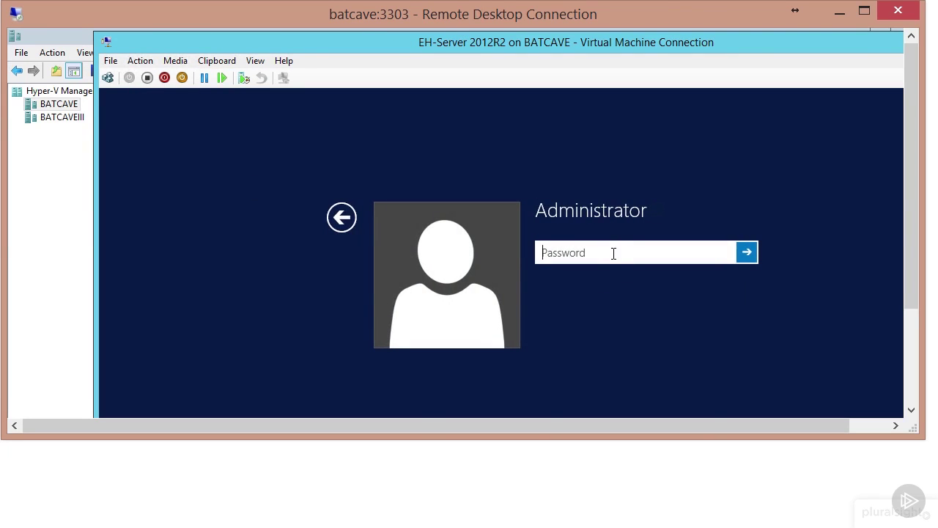
type("Pa$$w0rd")
key("Return")
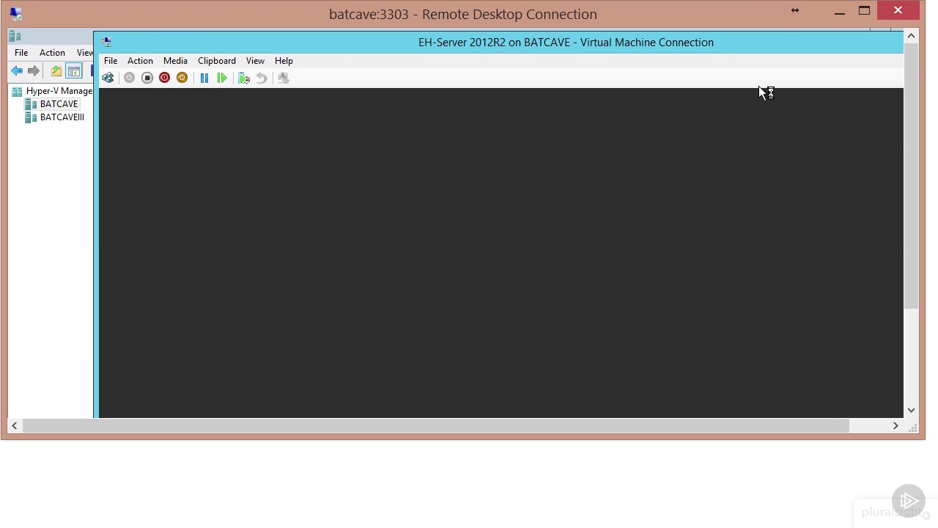
Switch the VM connection back to Full Screen Mode.
left_click(255, 60)
left_click(252, 76)
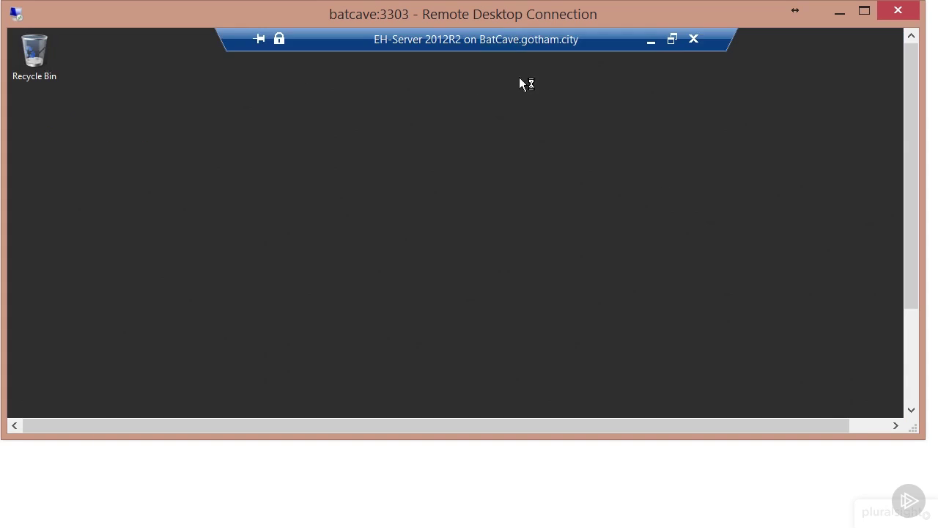
left_click(865, 10)
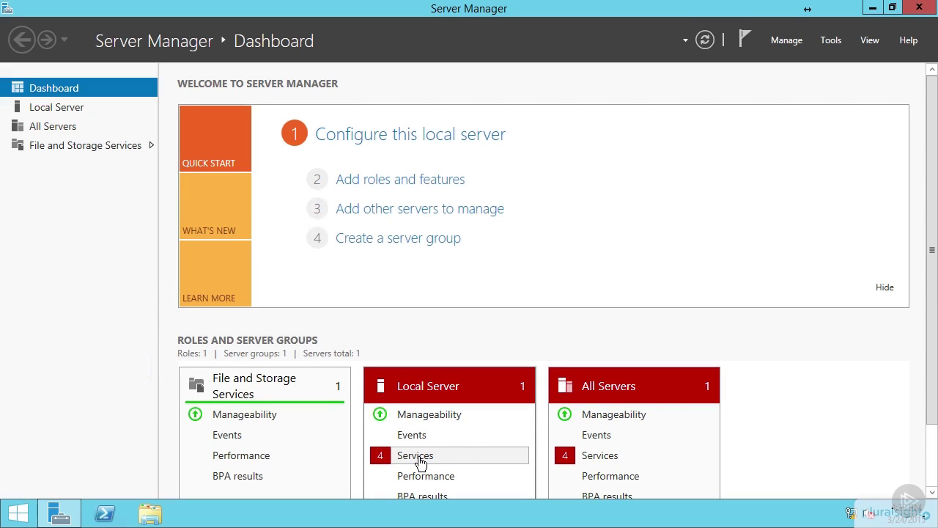
right_click(420, 460)
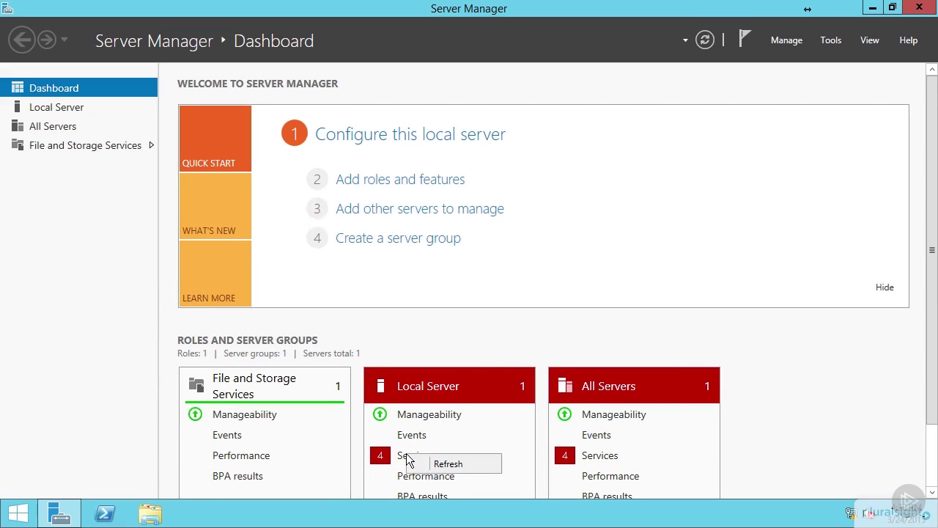
left_click(407, 458)
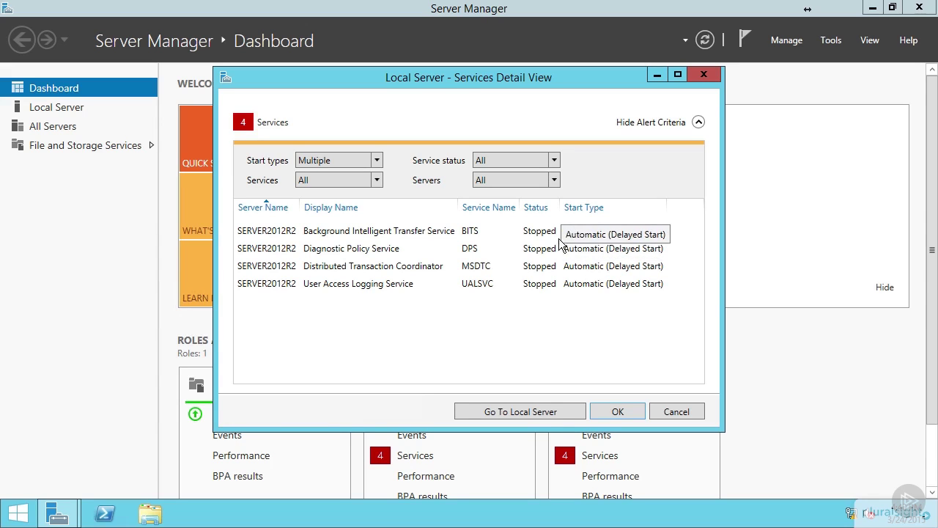
left_click(665, 413)
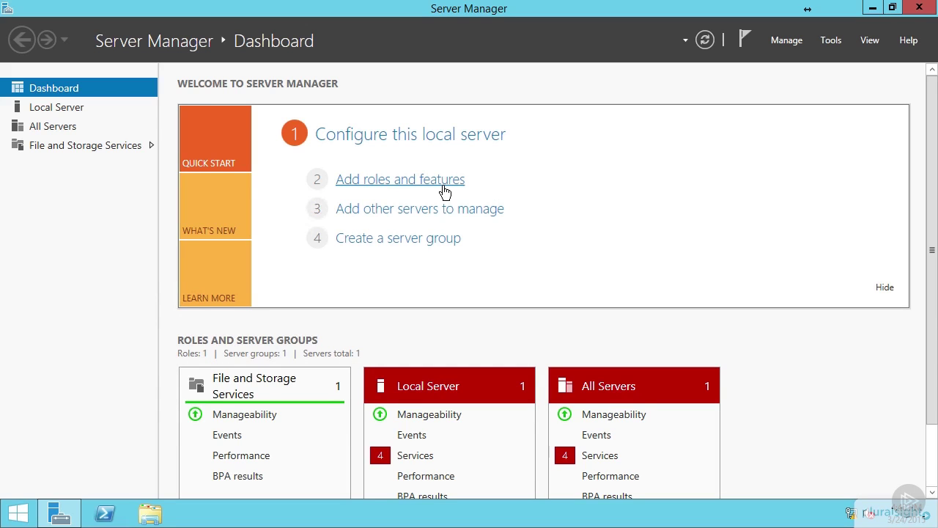
Start Add Roles and Features with role-based installation and Server2012r2 as the destination server.
left_click(444, 188)
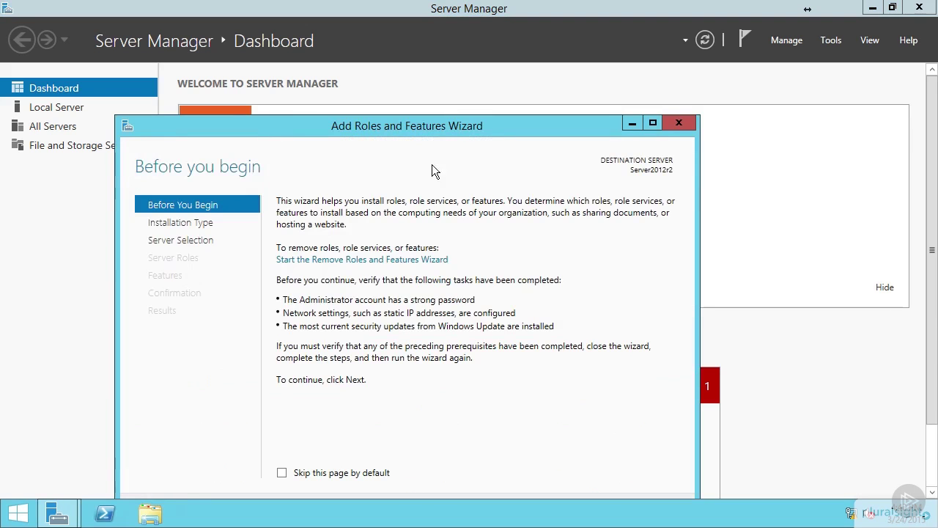
left_click_drag(435, 128, 477, 46)
key("Return")
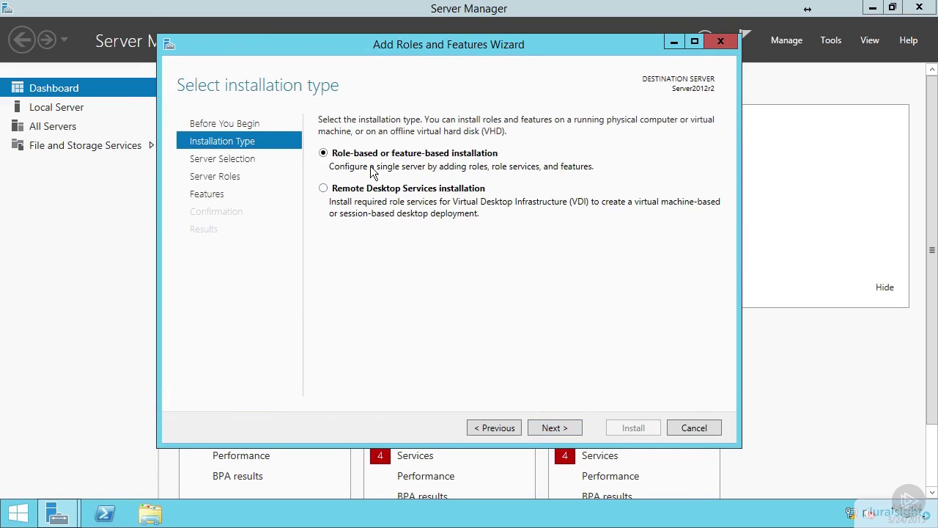
left_click(558, 425)
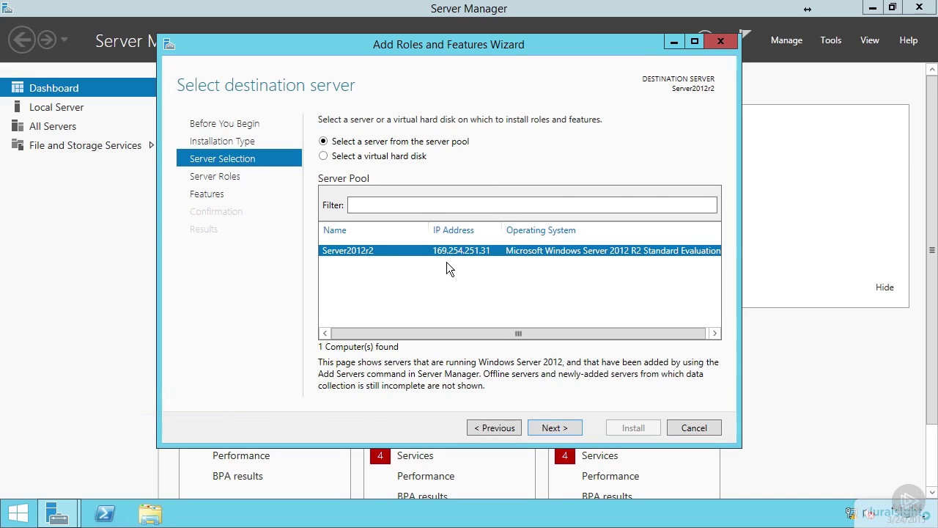
left_click(552, 428)
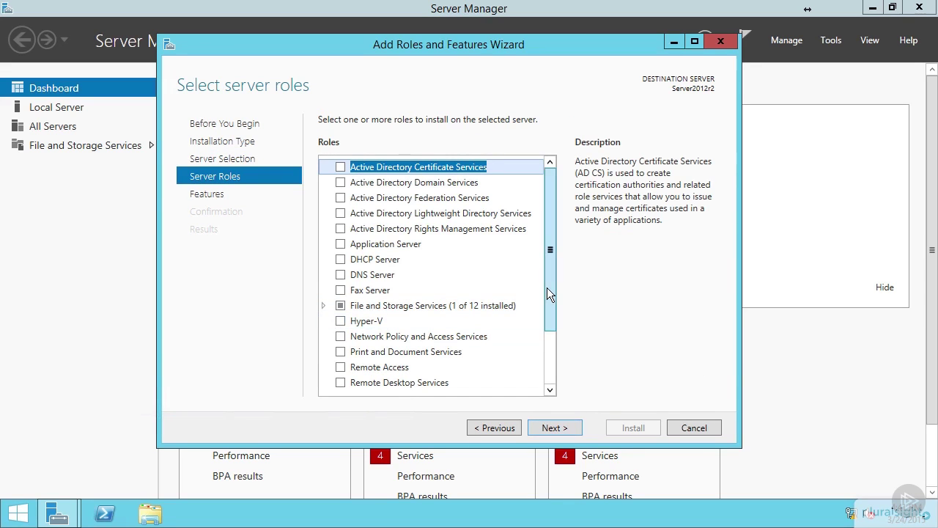
Select the Web Server (IIS) role with its management tools and continue to features.
left_click_drag(546, 287, 556, 388)
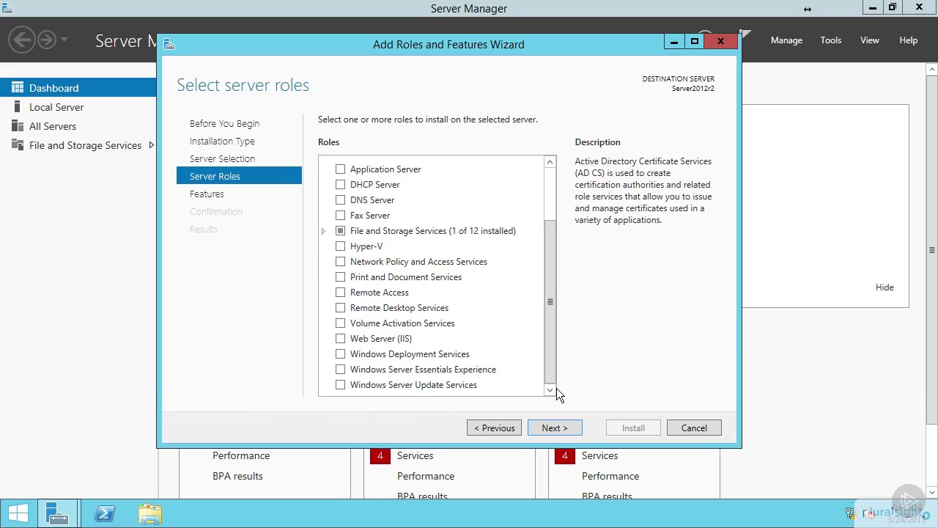
left_click(328, 338)
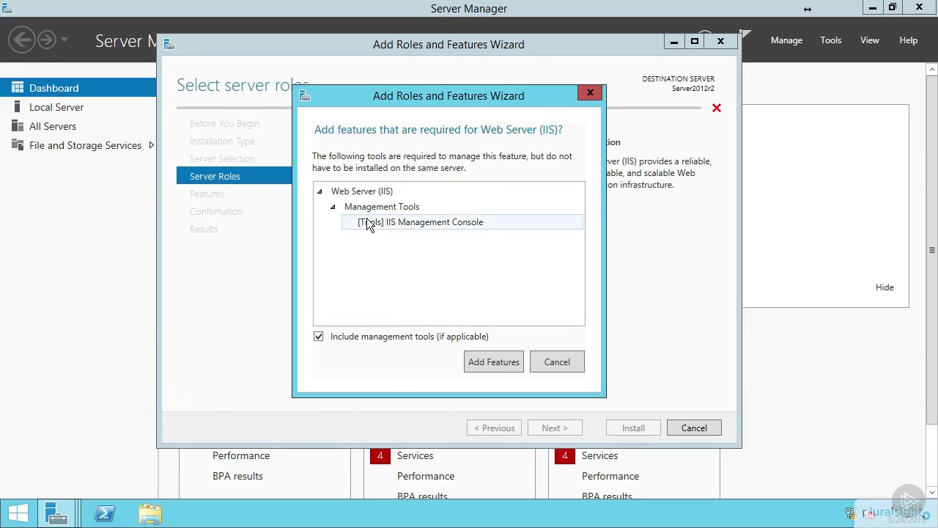
left_click(494, 363)
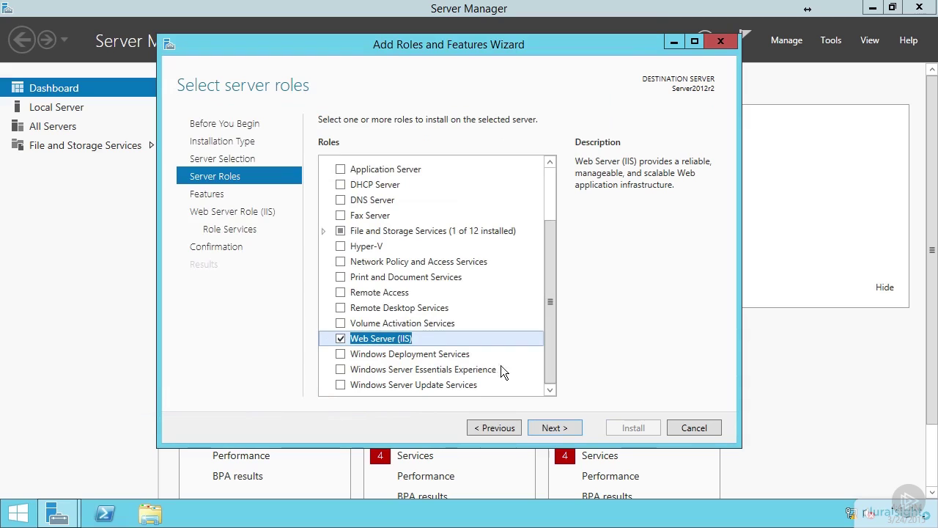
left_click(548, 426)
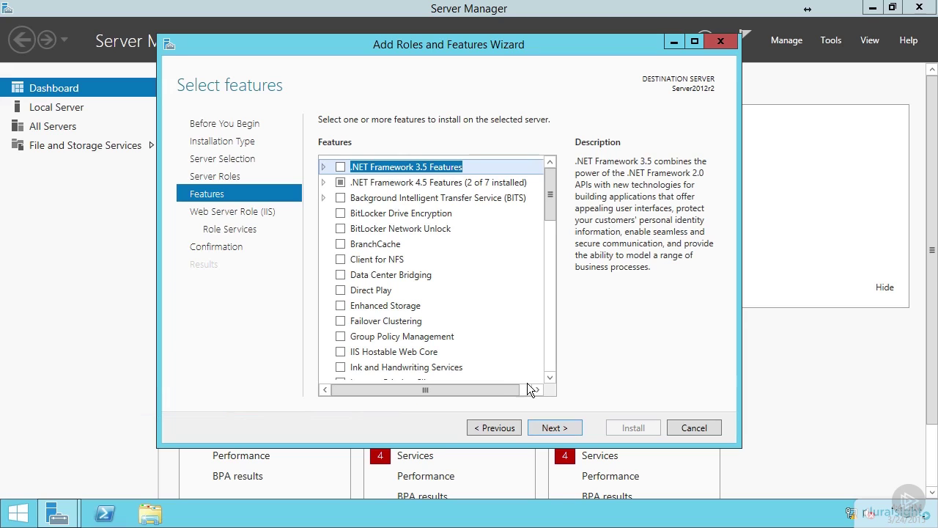
Select the BITS and BitLocker Network Unlock features with their required features.
left_click(548, 378)
scroll(548, 283, "down", 7)
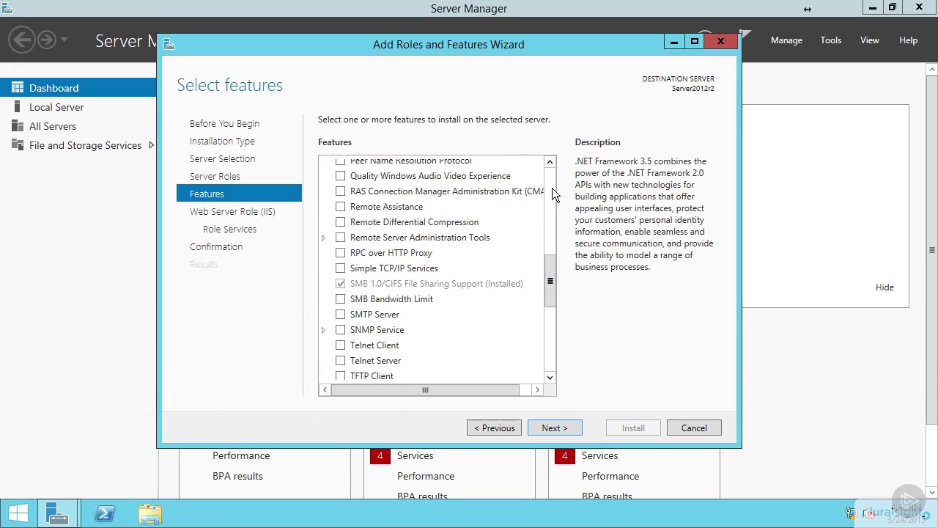
key("Home")
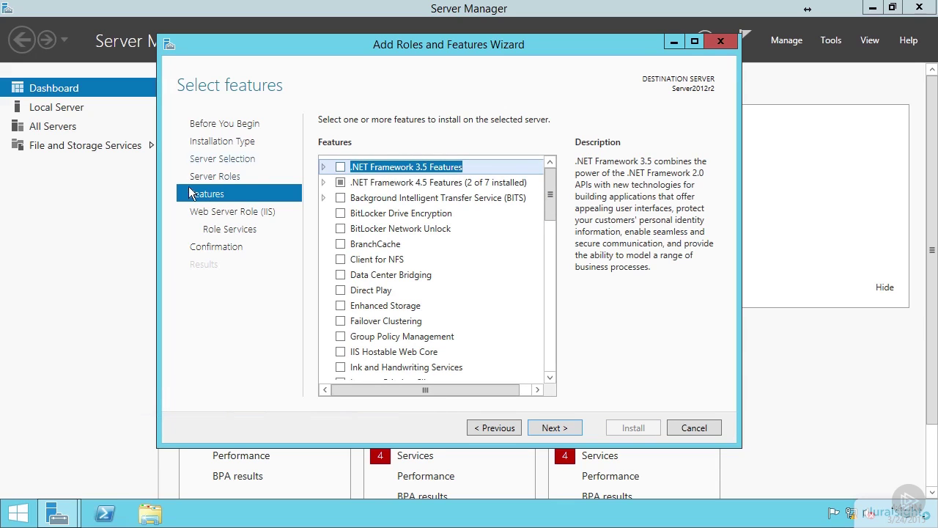
left_click(341, 198)
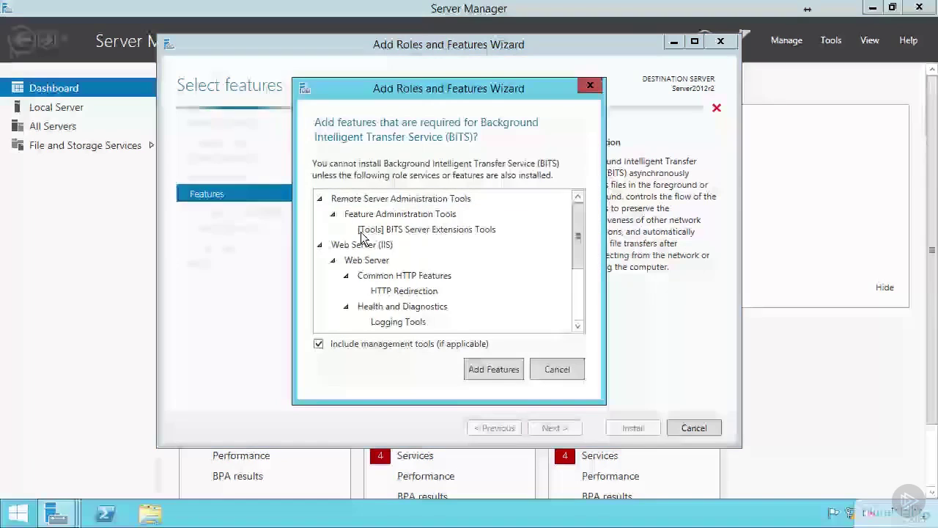
left_click(501, 371)
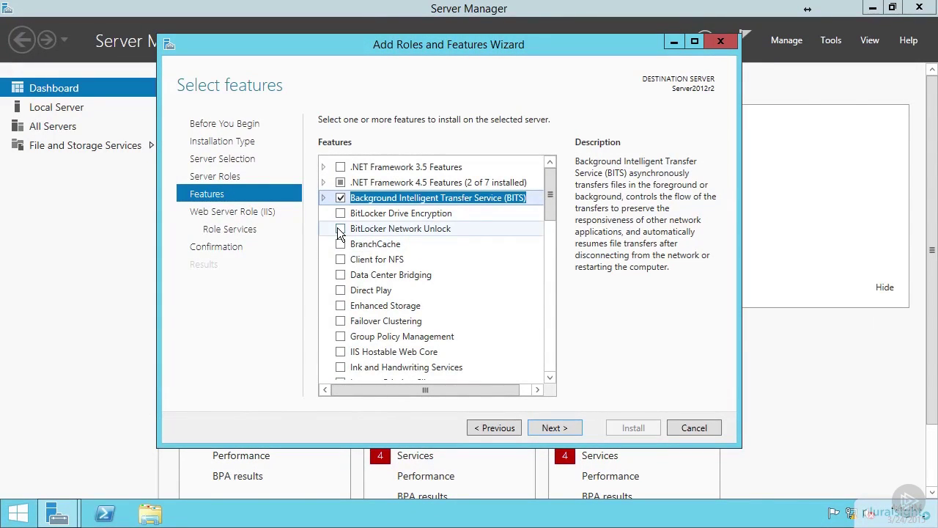
key("Return")
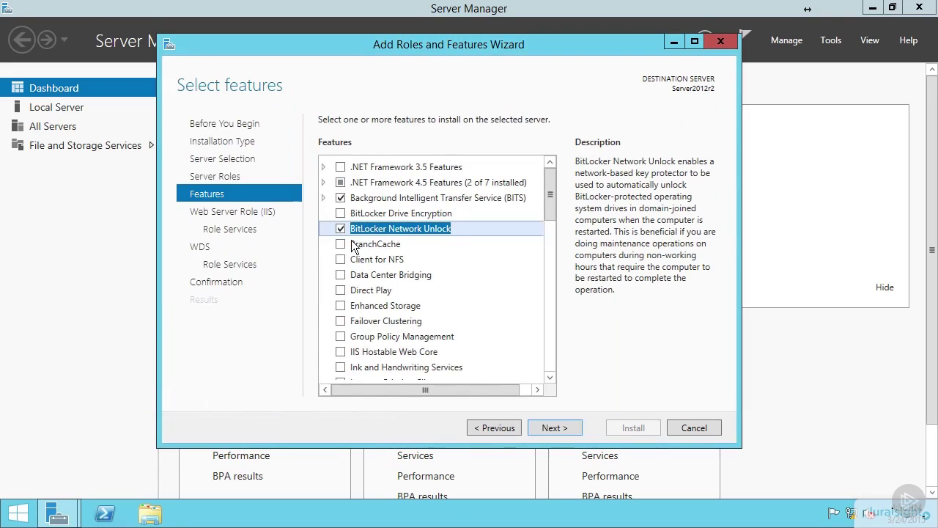
Select BranchCache, Client for NFS, Data Center Bridging, Direct Play, Enhanced Storage and Failover Clustering.
left_click(340, 246)
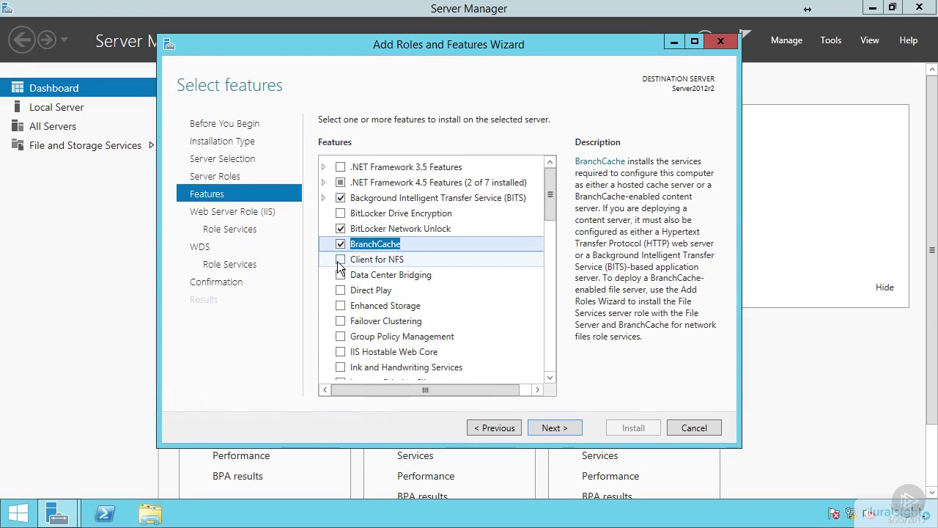
left_click(340, 264)
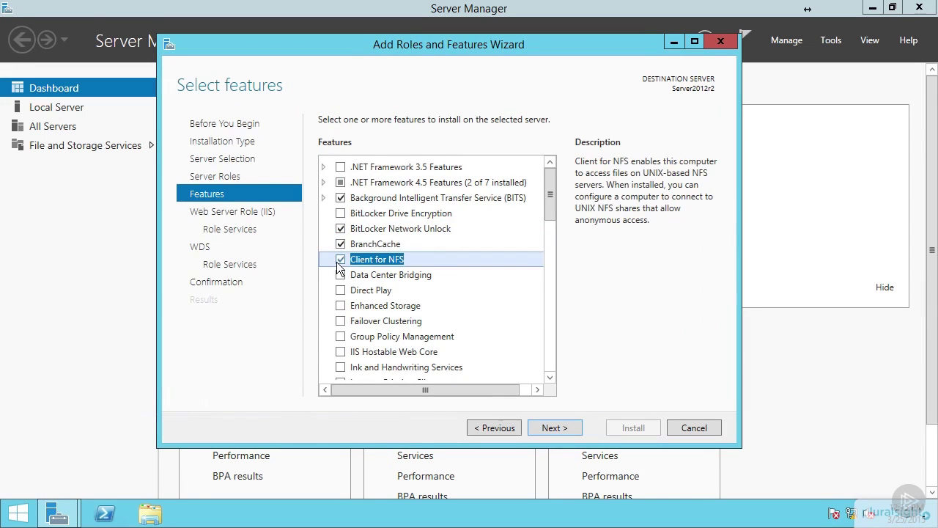
left_click(339, 278)
left_click(338, 294)
left_click(340, 310)
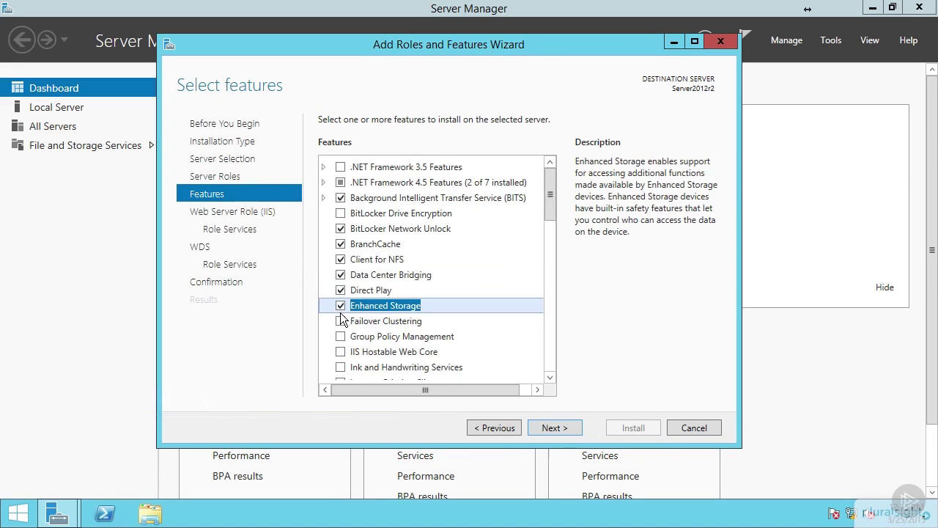
left_click(341, 321)
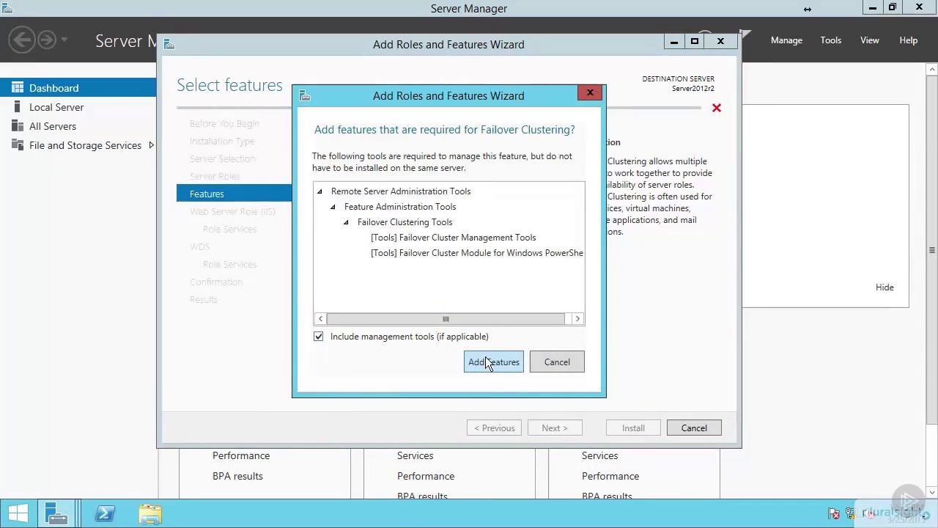
left_click(489, 362)
Select Group Policy Management, Ink and Handwriting Services and Internet Printing Client, then continue.
left_click(340, 337)
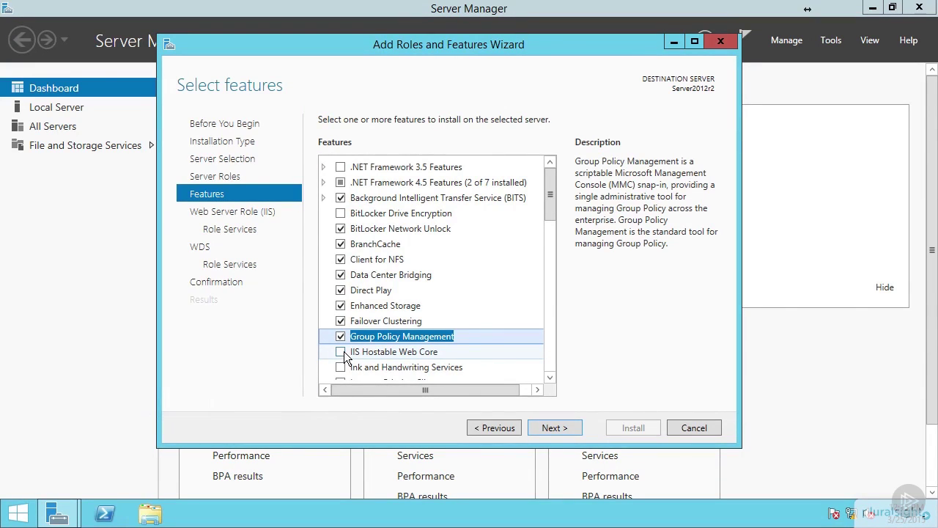
left_click(340, 367)
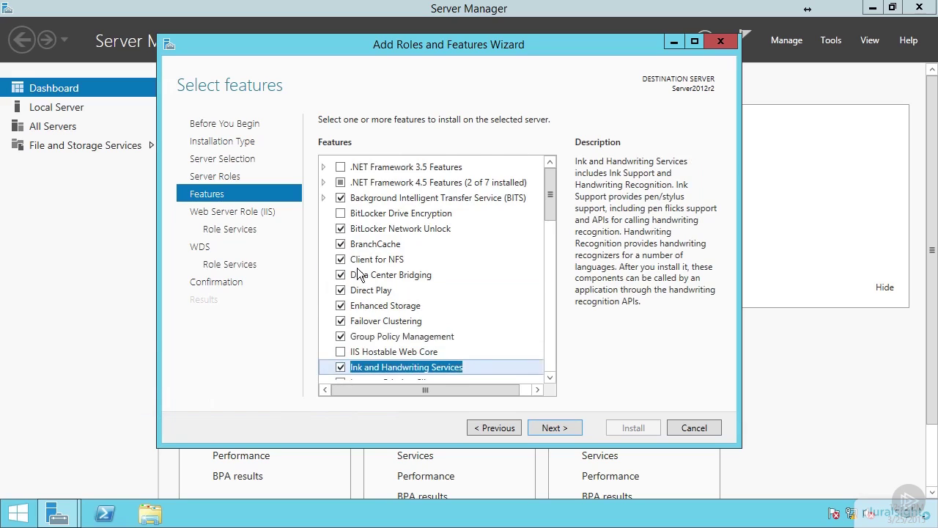
scroll(357, 270, "down", 2)
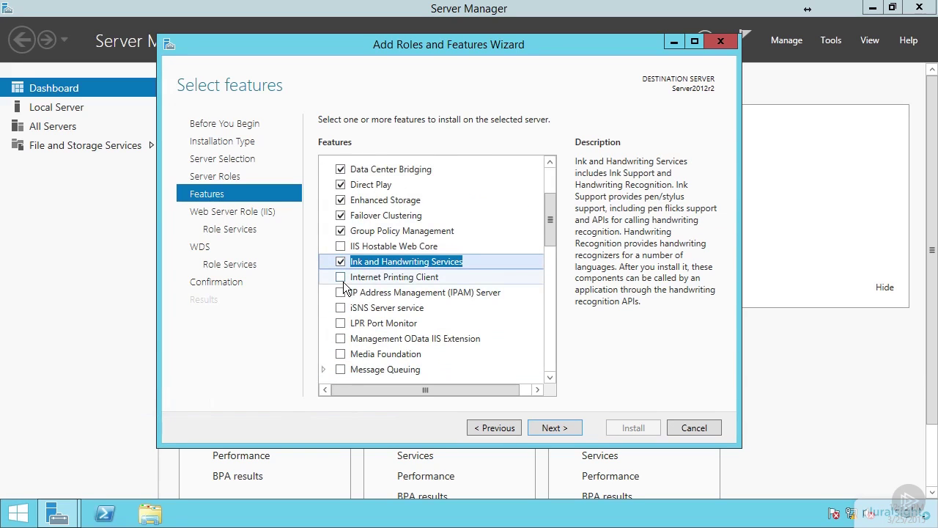
left_click(340, 278)
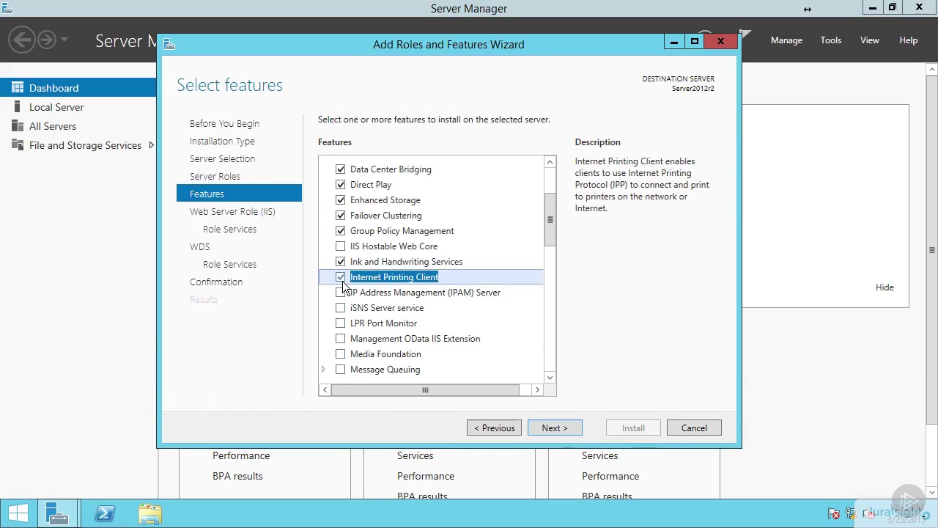
left_click(555, 428)
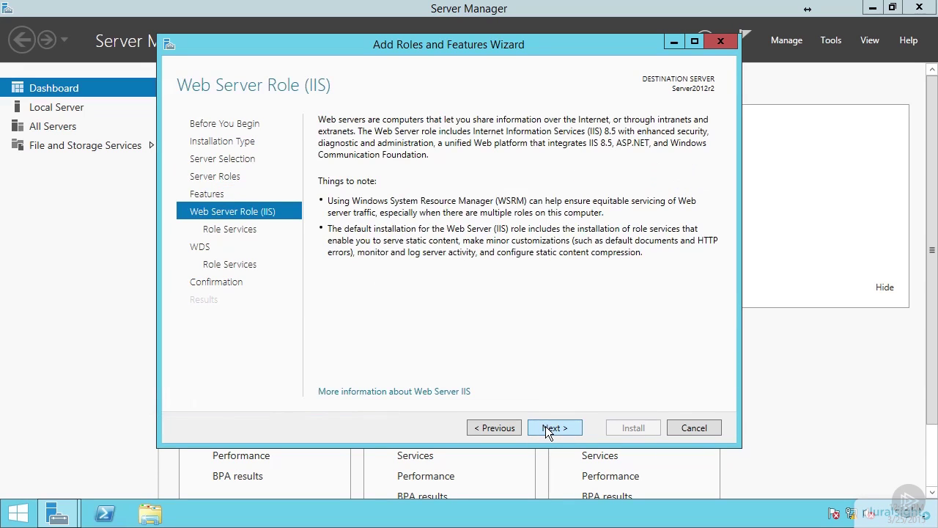
Keep the default IIS role services and WDS Deployment Server and Transport Server through to Confirmation.
left_click(545, 428)
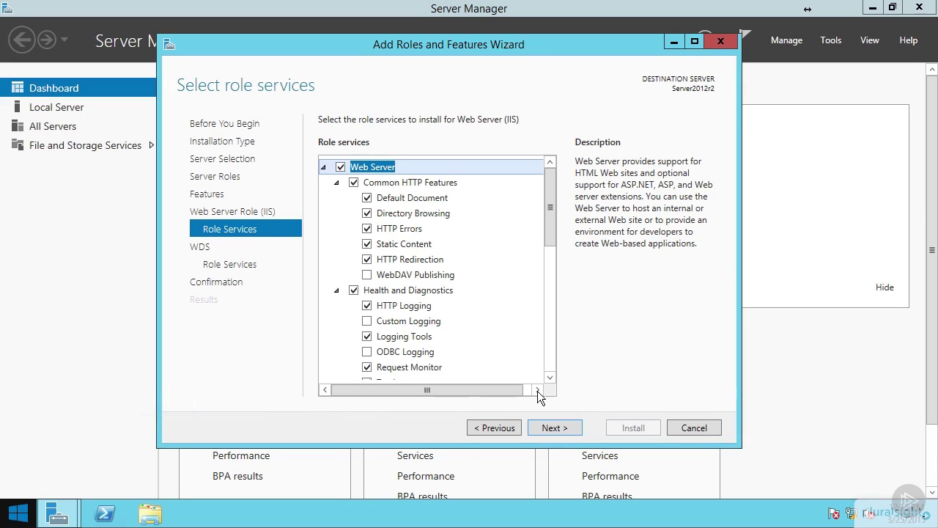
left_click(562, 432)
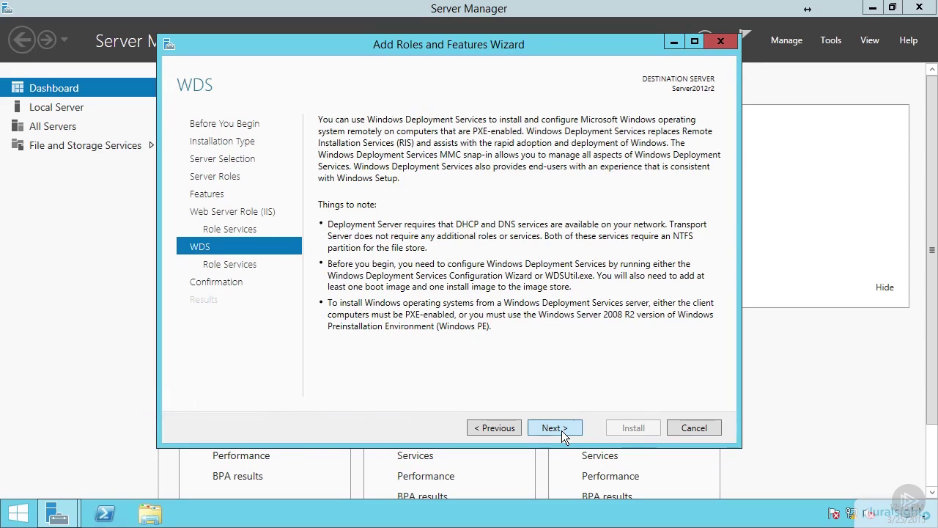
left_click(562, 430)
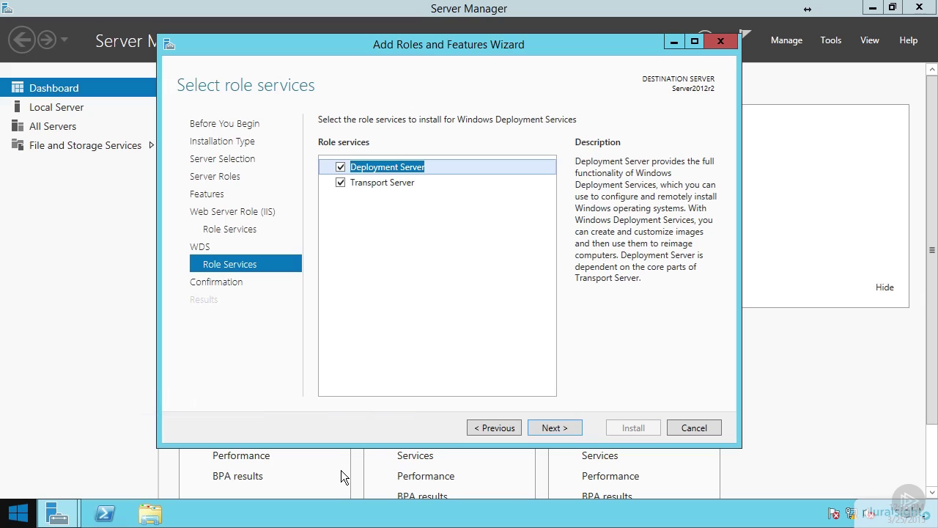
left_click(561, 425)
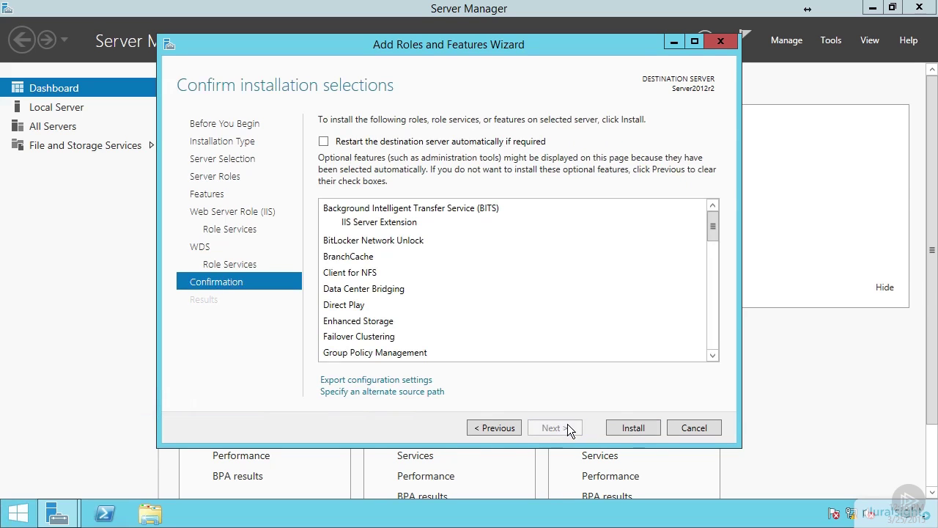
Install the selected roles and features, close the wizard, and show the Shut down or sign out options.
left_click(625, 427)
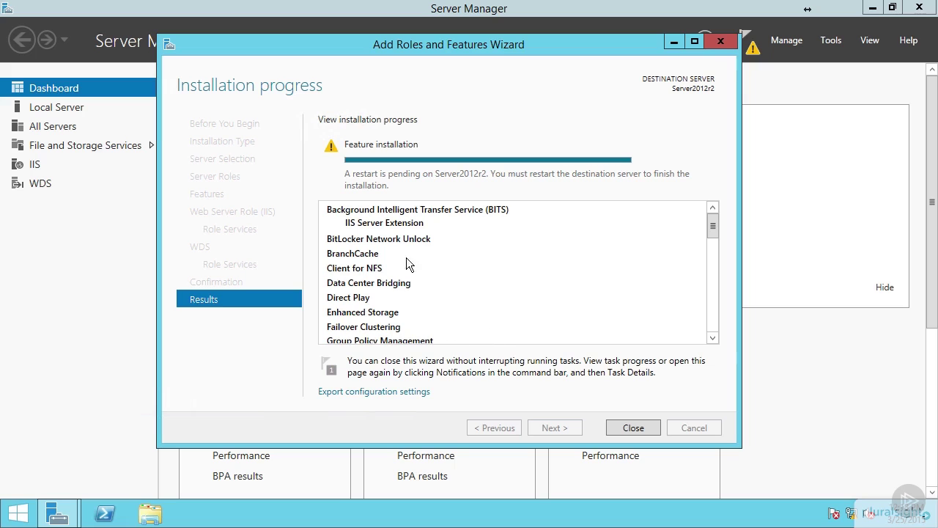
left_click(623, 428)
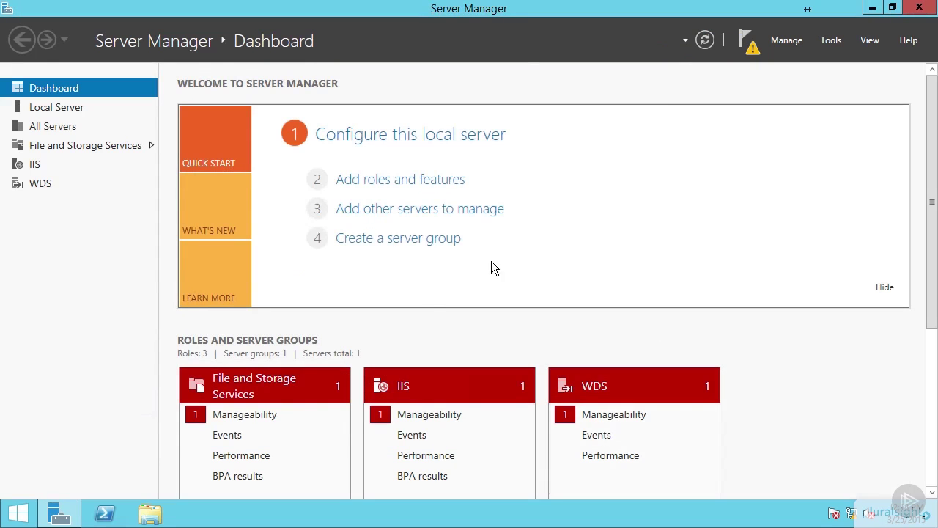
right_click(16, 512)
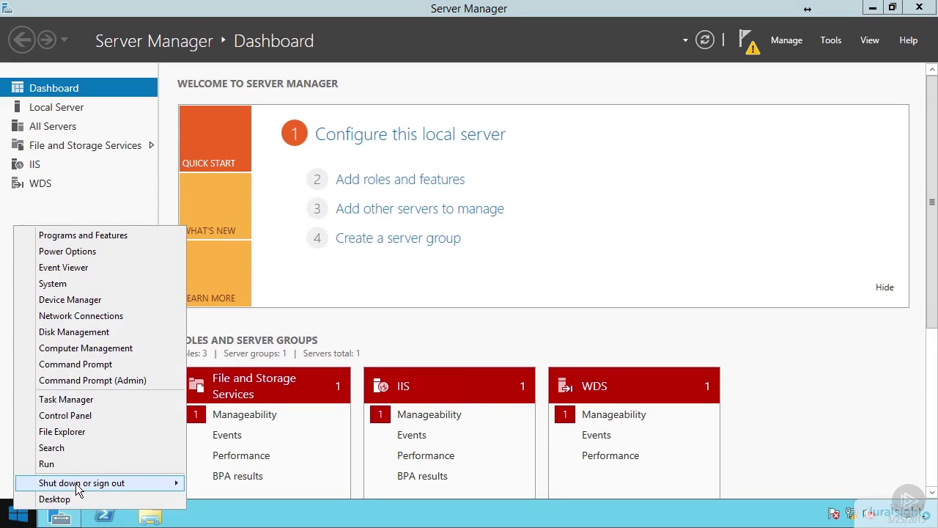
mouse_move(76, 484)
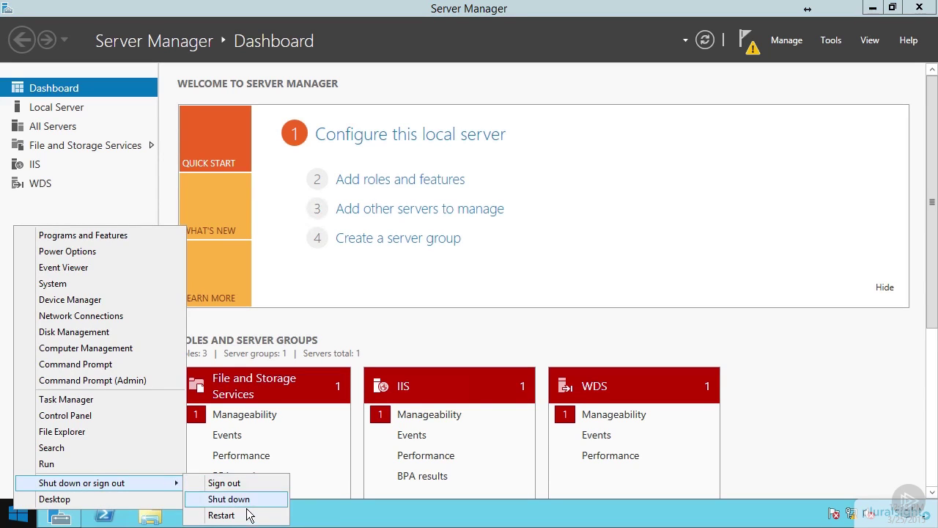
Restart the server with Other (Planned) as the reason, then exit full screen.
left_click(221, 515)
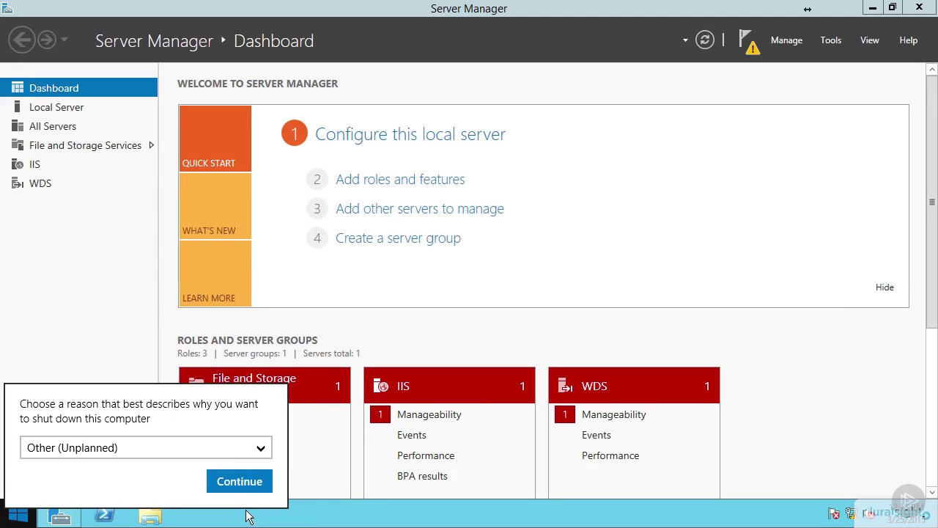
left_click(166, 445)
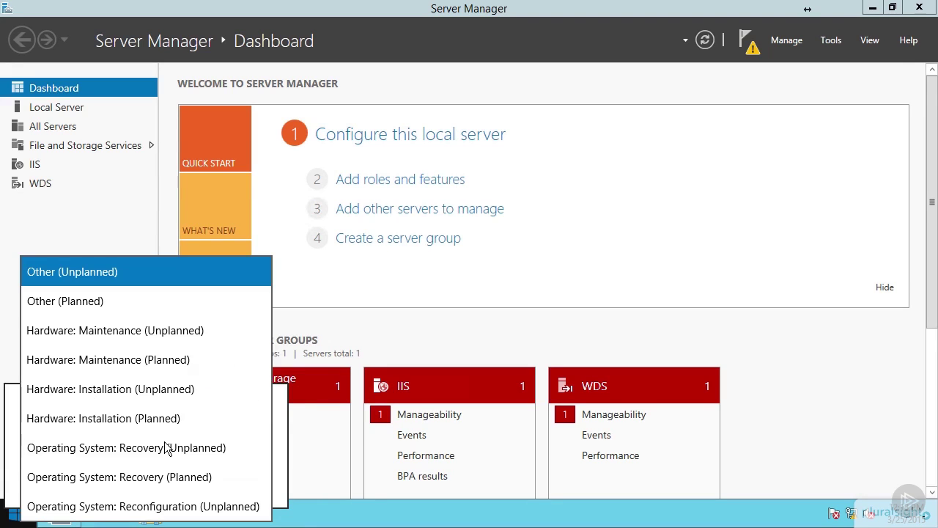
left_click(145, 312)
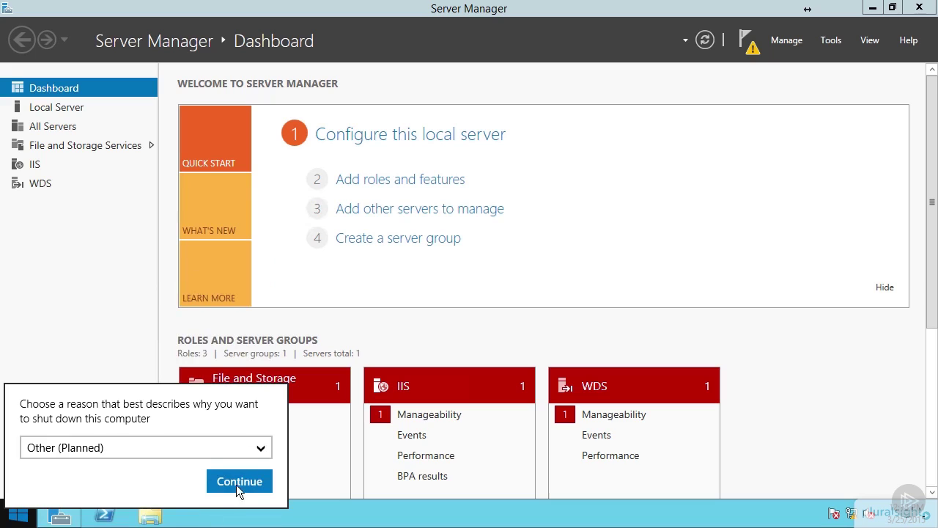
left_click(238, 482)
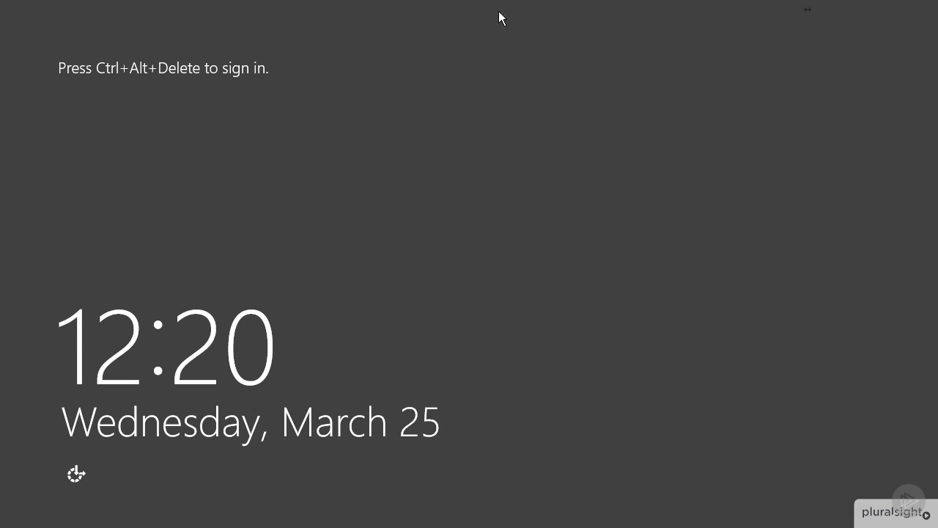
mouse_move(555, 4)
left_click(664, 11)
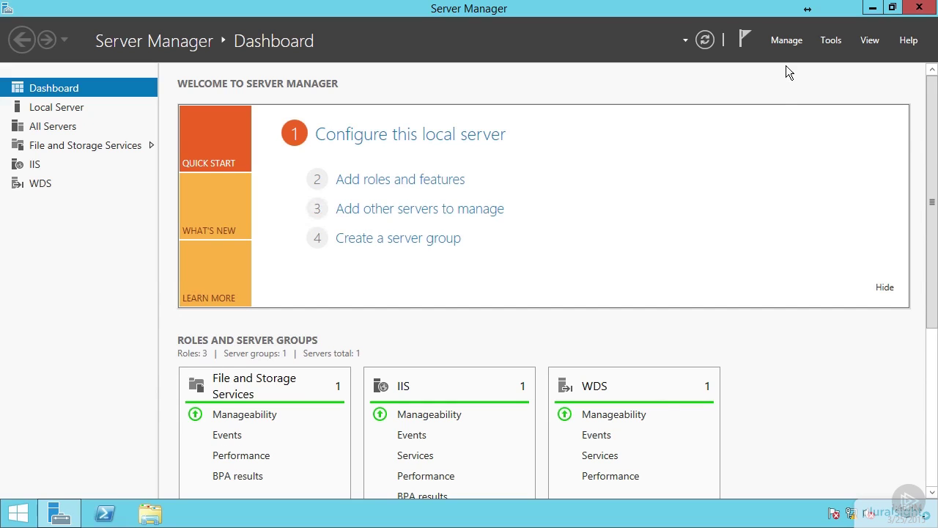
Launch the Add Roles and Features wizard and advance to the Features page.
left_click(787, 41)
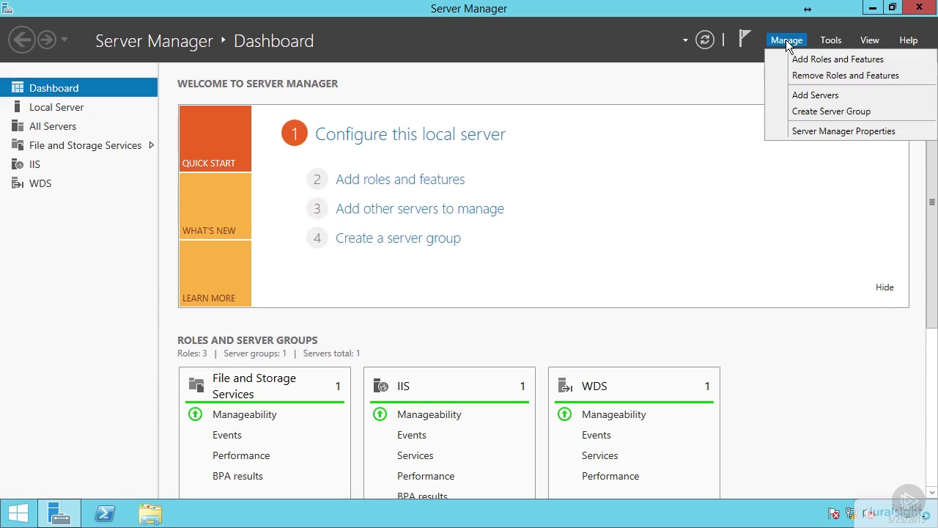
left_click(832, 62)
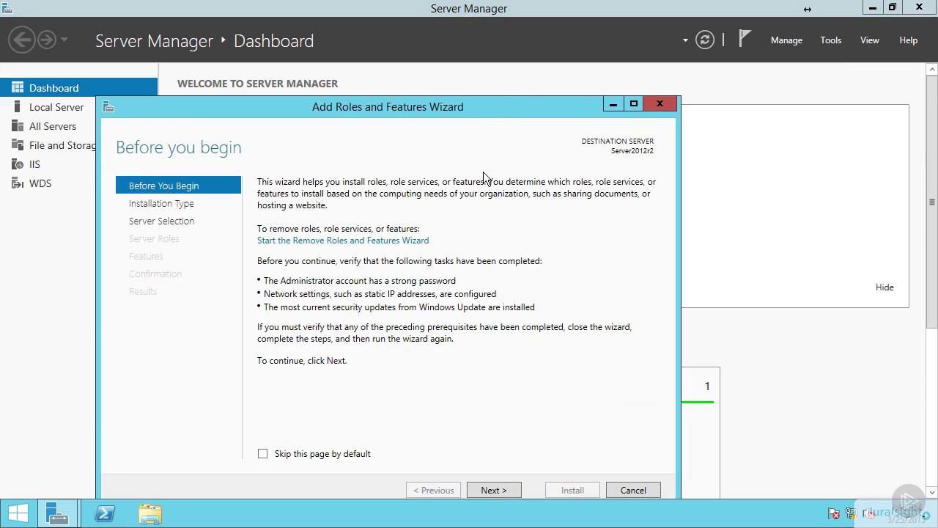
left_click_drag(504, 107, 536, 62)
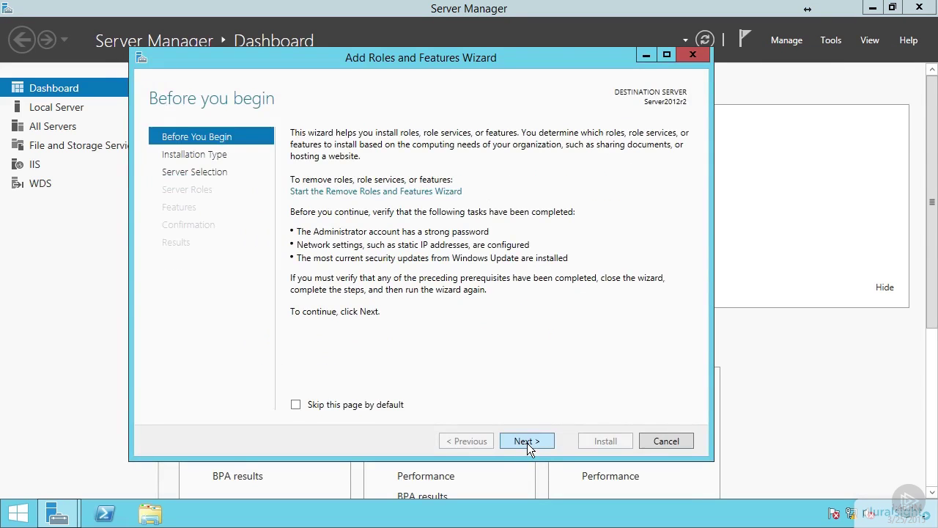
left_click(527, 441)
left_click(527, 442)
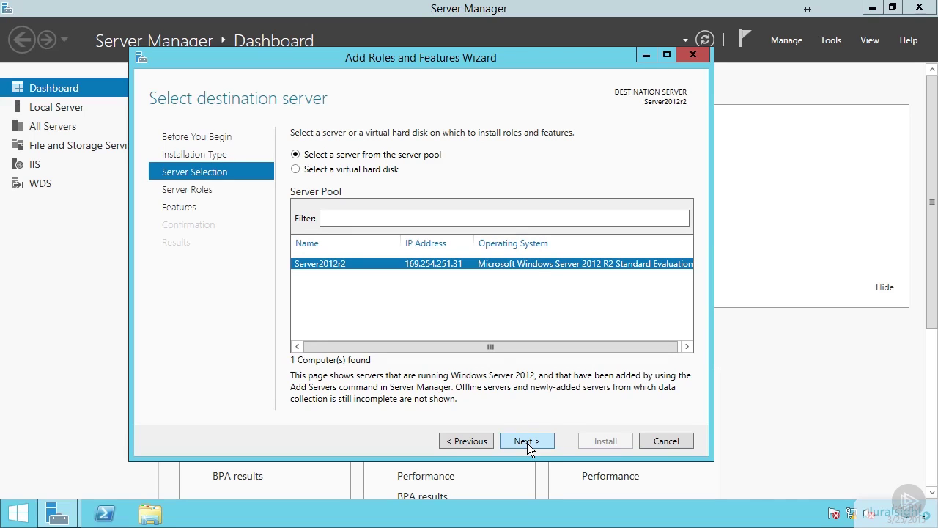
left_click(527, 442)
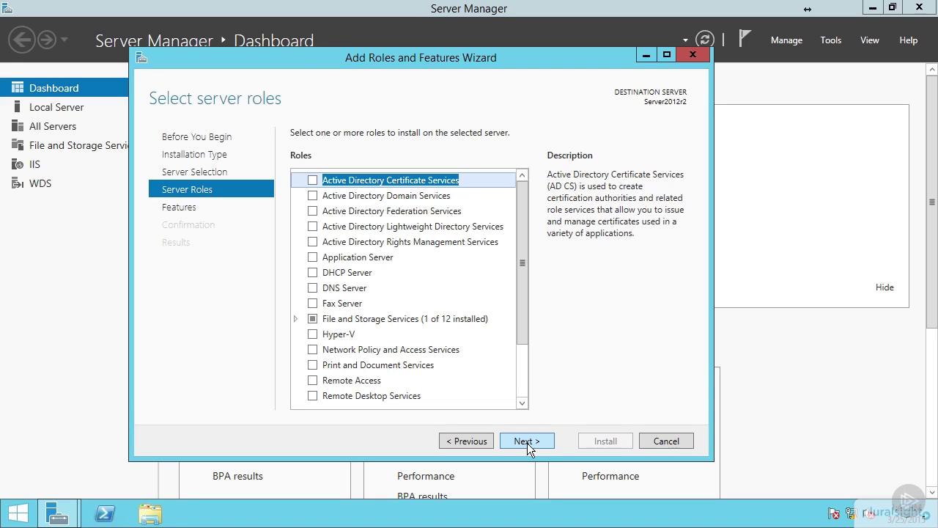
left_click(528, 442)
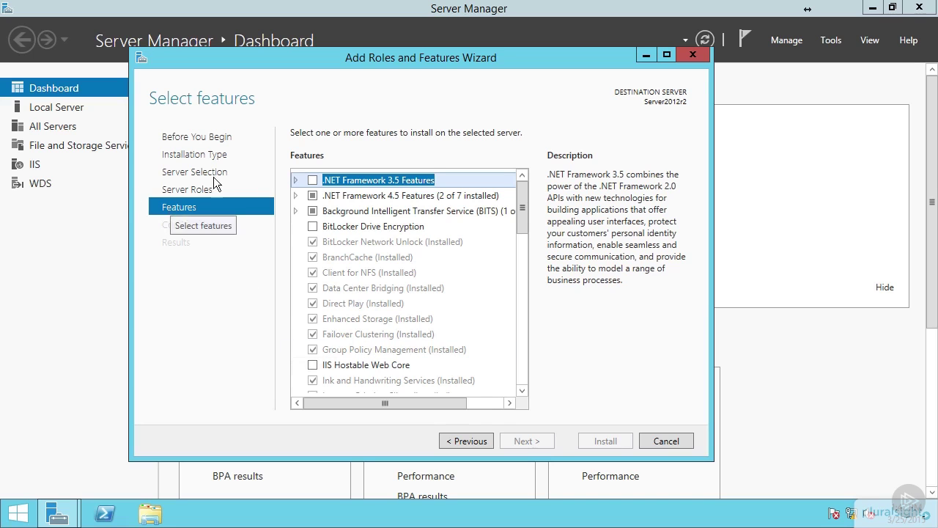
left_click(208, 135)
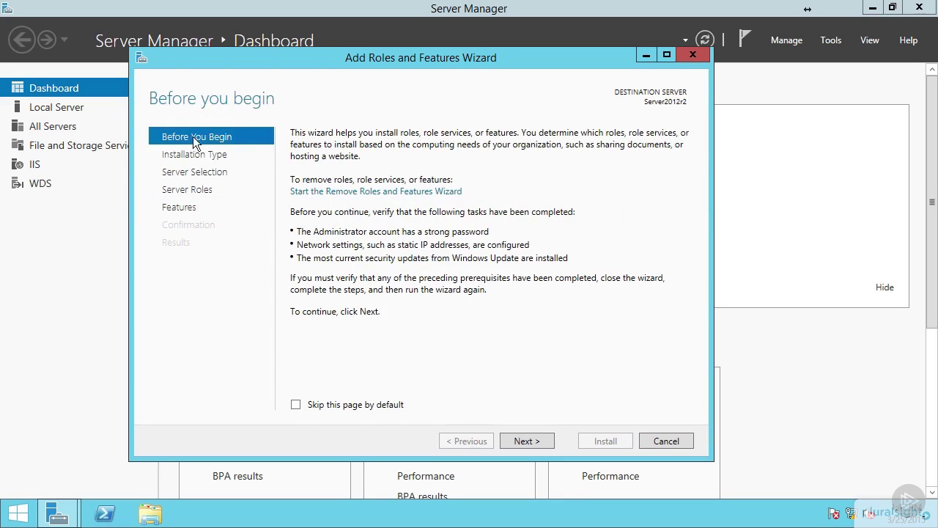
left_click(181, 208)
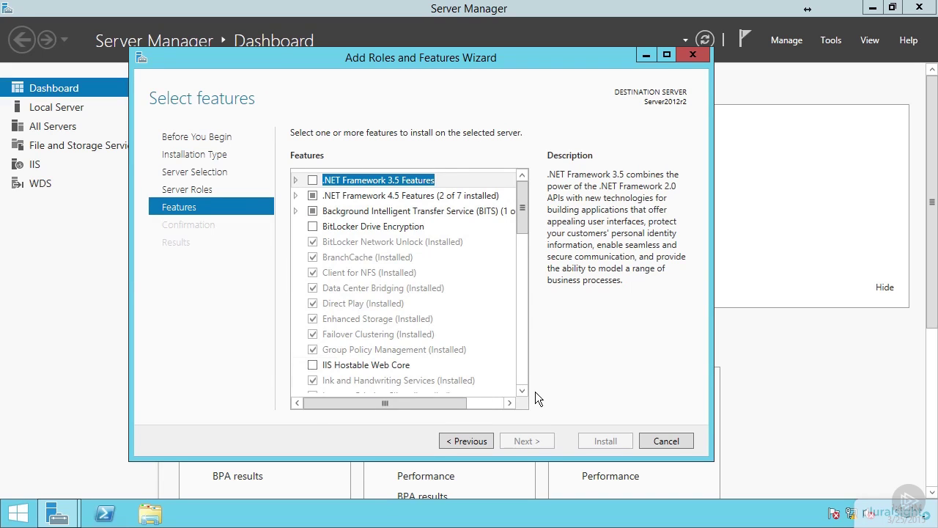
Select SNMP Service with its SNMP Tools, install it, and close the wizard.
left_click_drag(522, 394, 522, 394)
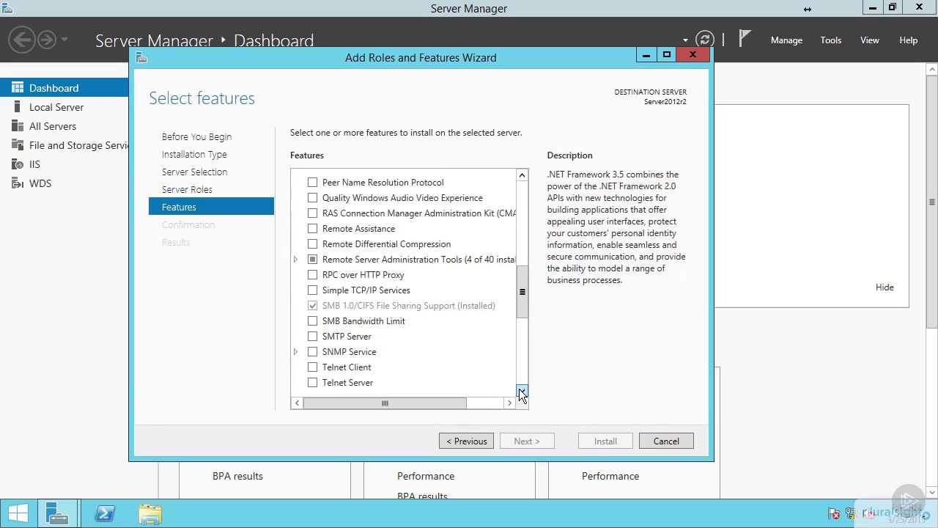
left_click(313, 351)
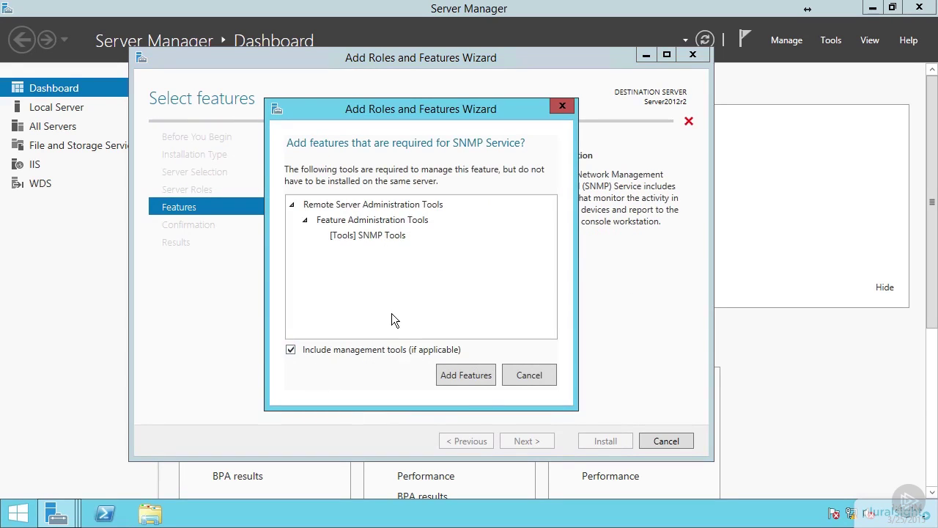
left_click(462, 374)
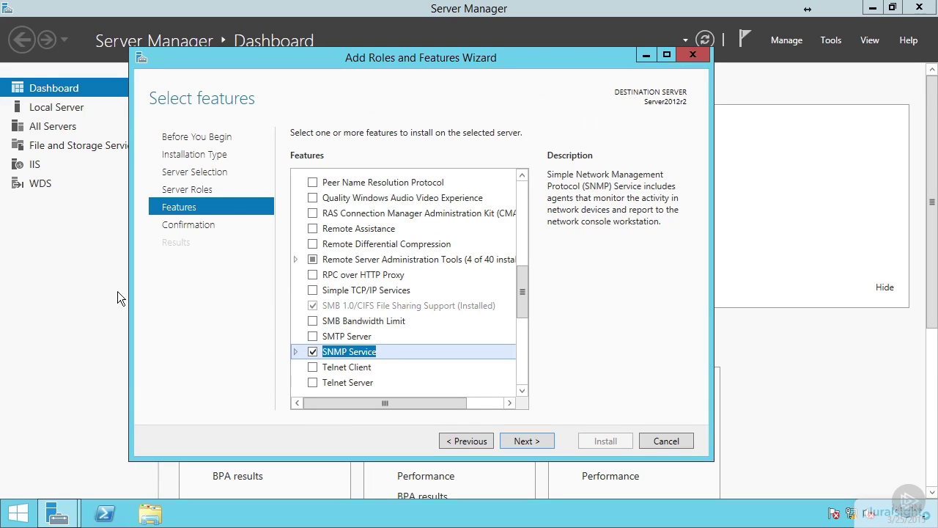
left_click(528, 441)
left_click(610, 441)
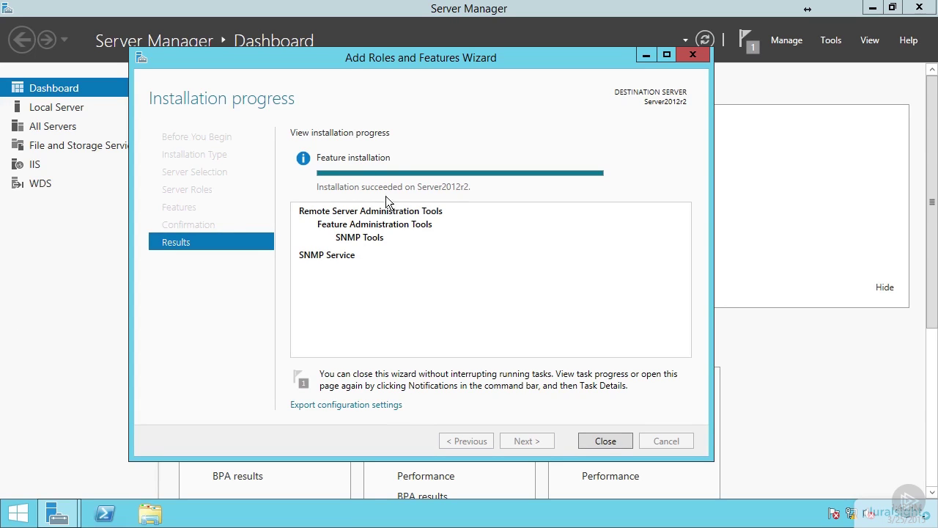
left_click(605, 441)
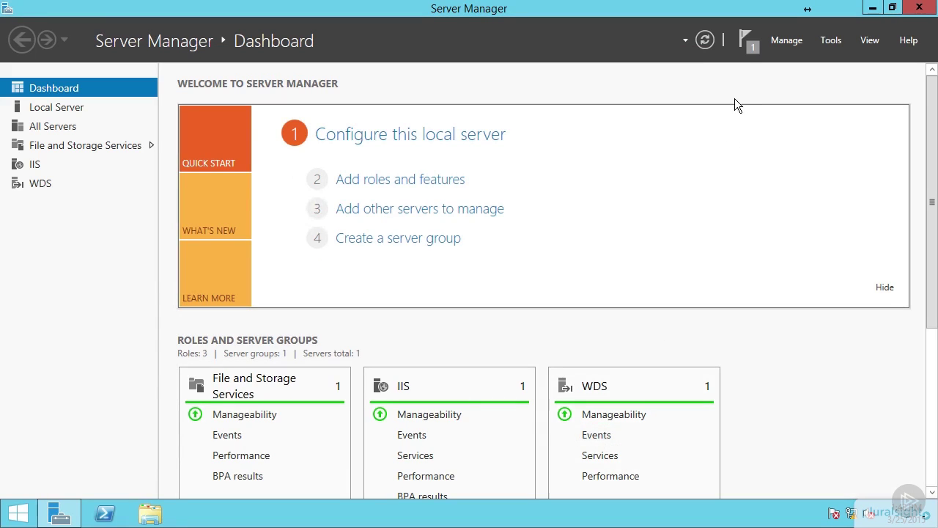
Dismiss the Feature installation success notification, then bring up the Tools menu.
left_click(749, 40)
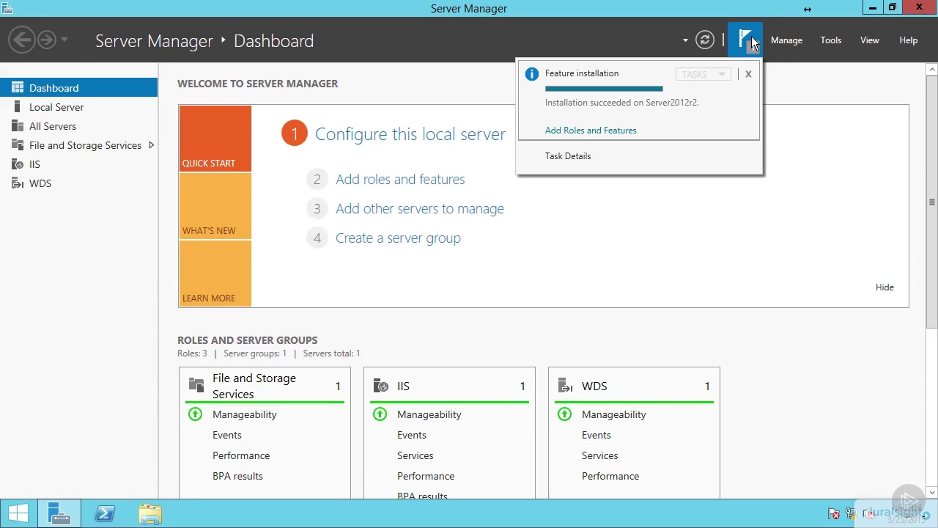
left_click(749, 74)
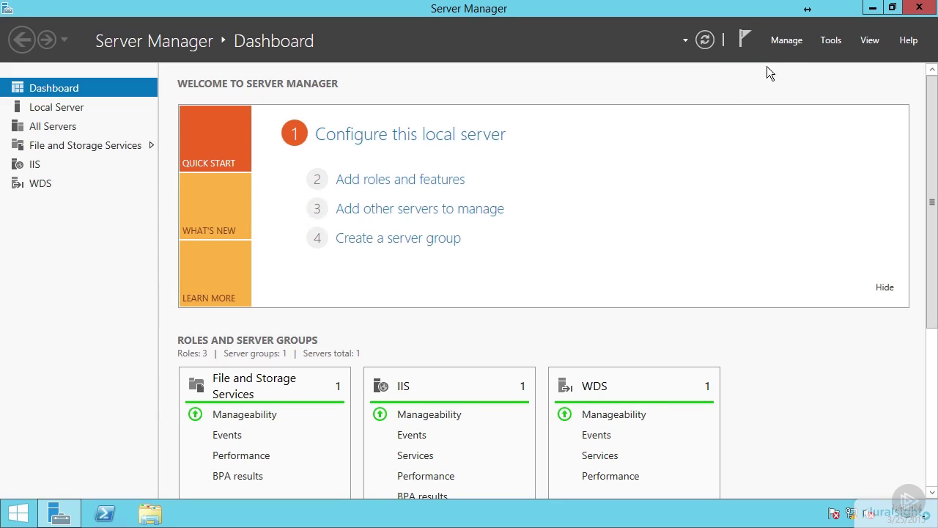
left_click(832, 40)
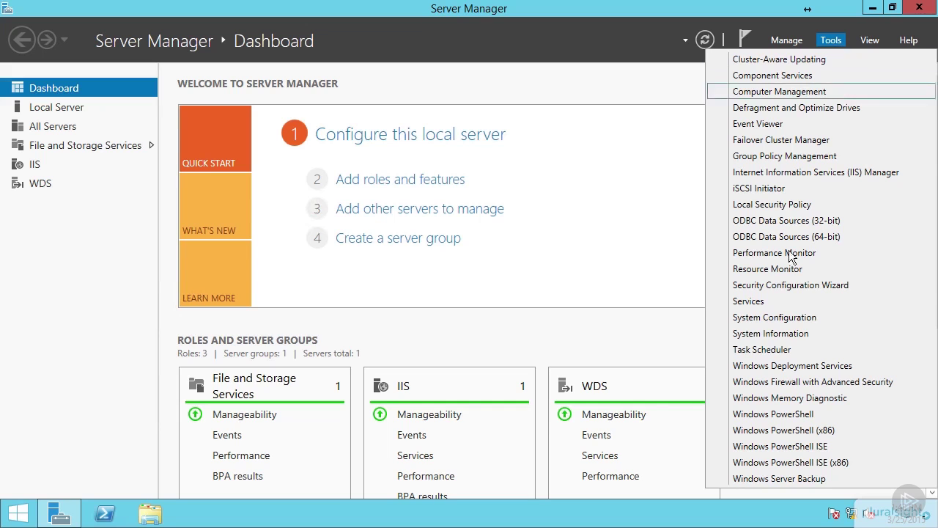
Open Services sorted by Startup Type and locate the running, automatic SNMP Service.
left_click(743, 302)
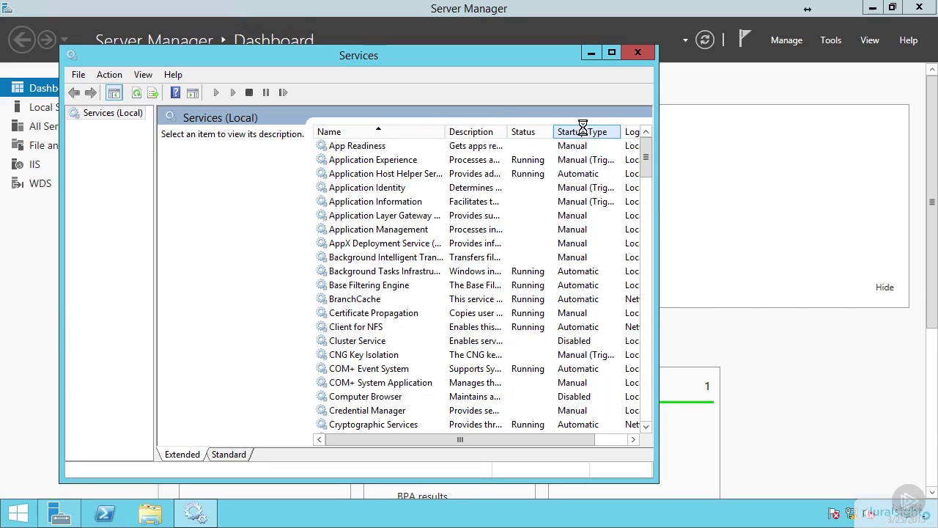
left_click(584, 132)
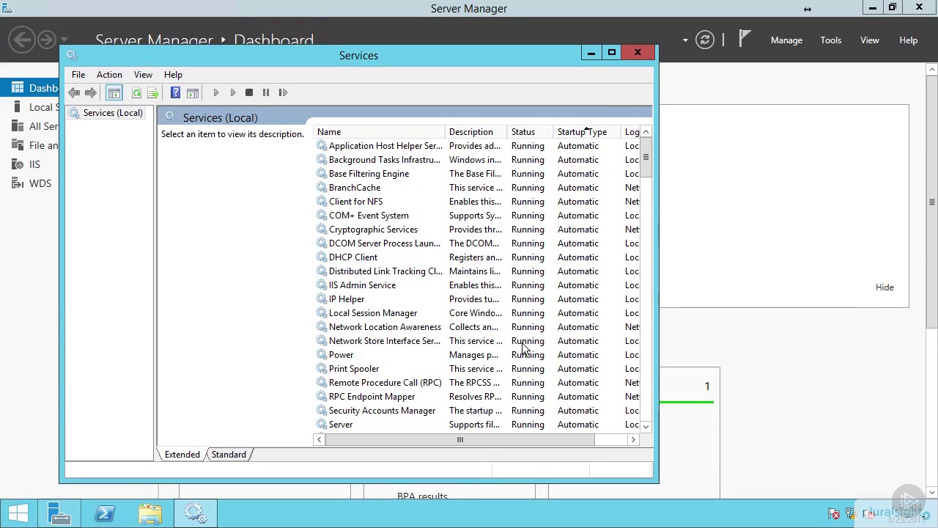
scroll(524, 253, "down", 6)
scroll(523, 253, "down", 3)
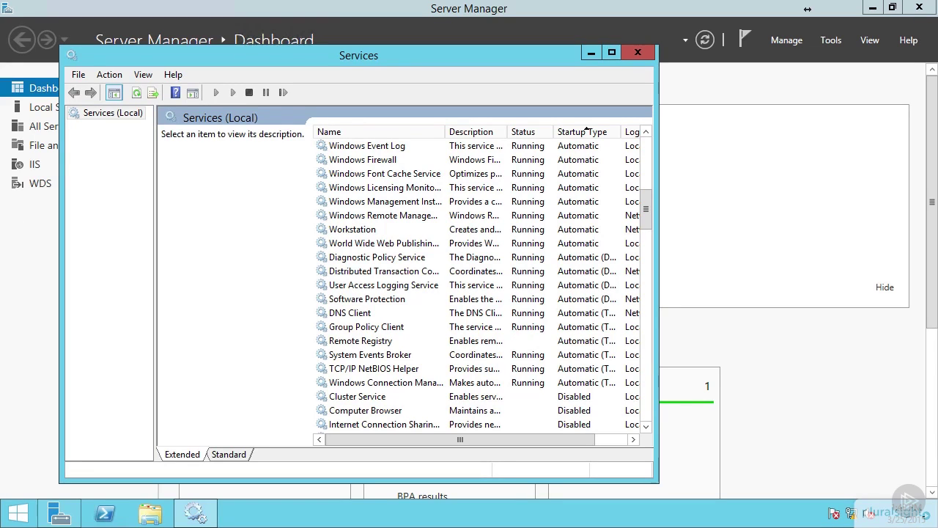
left_click(420, 220)
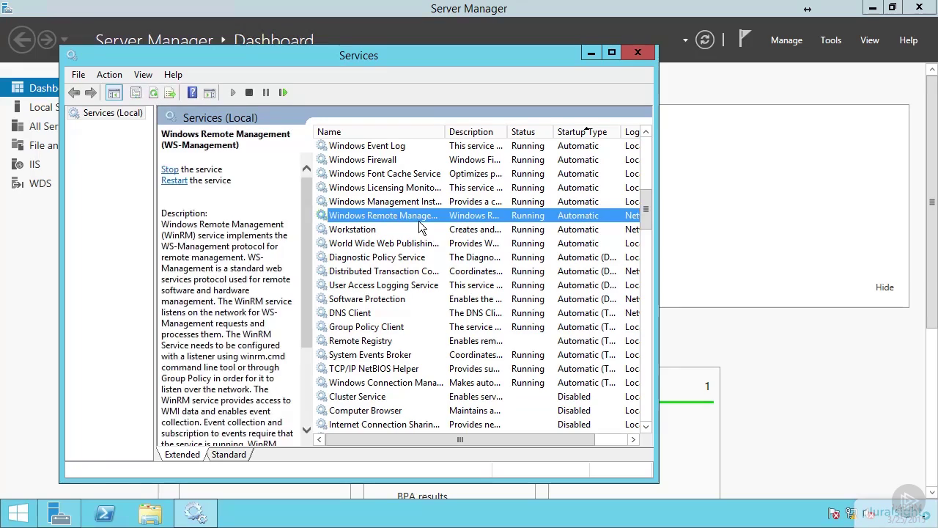
scroll(414, 234, "up", 6)
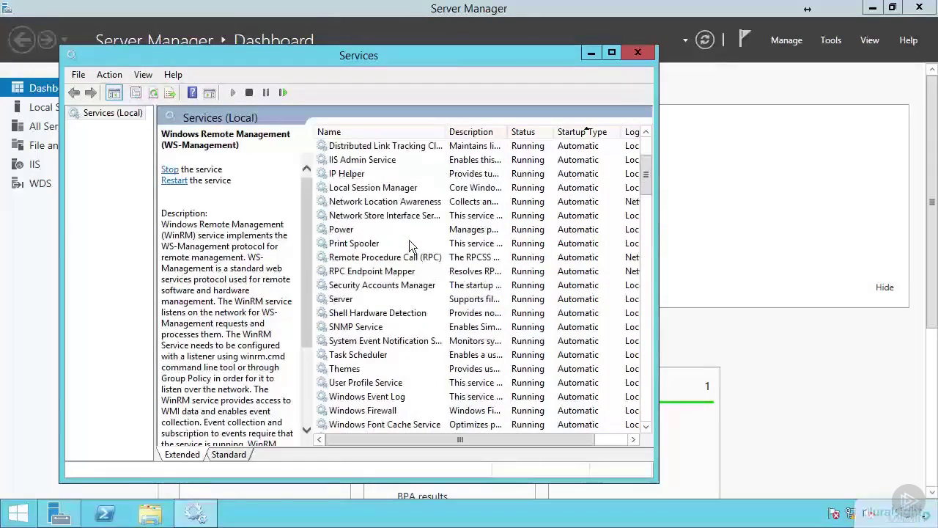
left_click(374, 331)
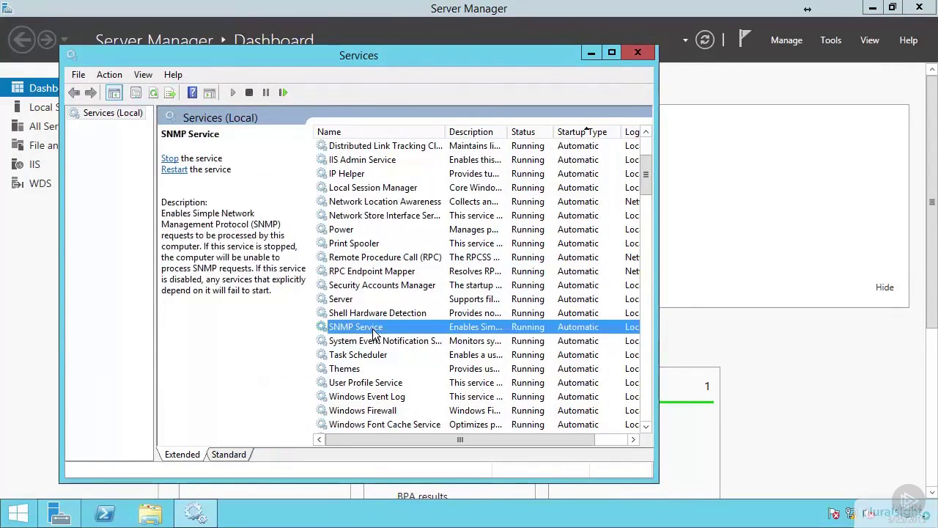
right_click(372, 332)
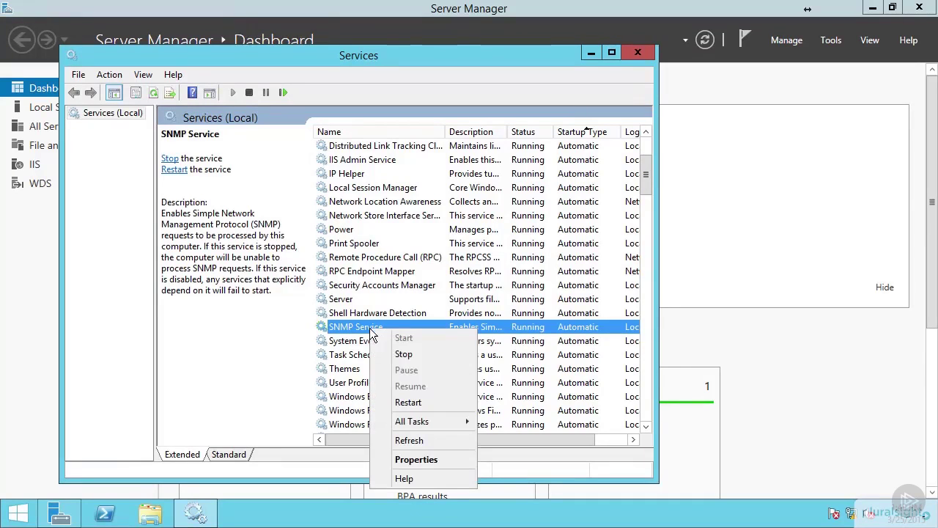
Add a Public community with READ ONLY rights and accept SNMP packets from any host.
left_click(415, 460)
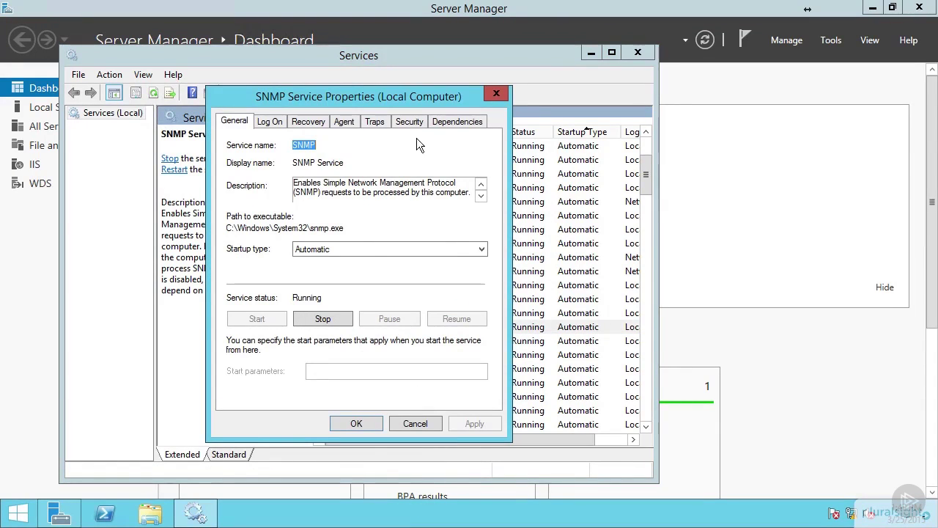
left_click(413, 118)
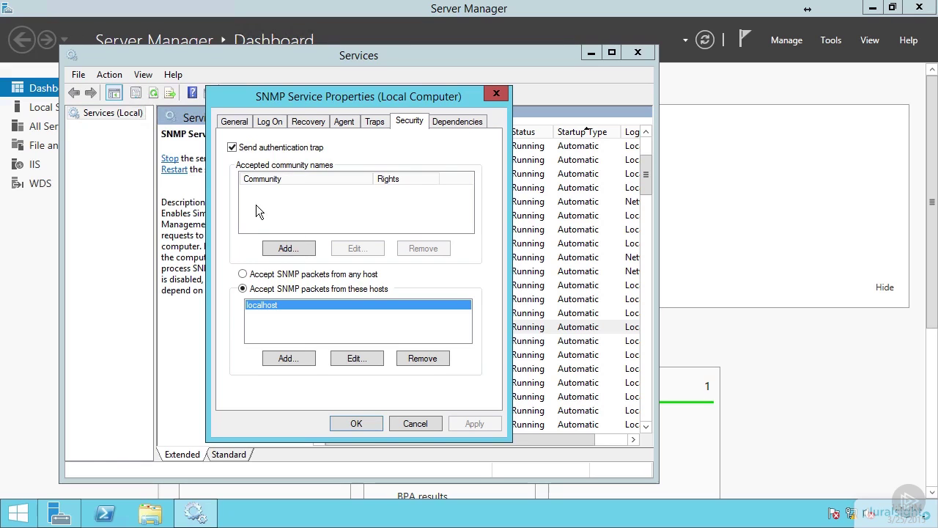
left_click(287, 248)
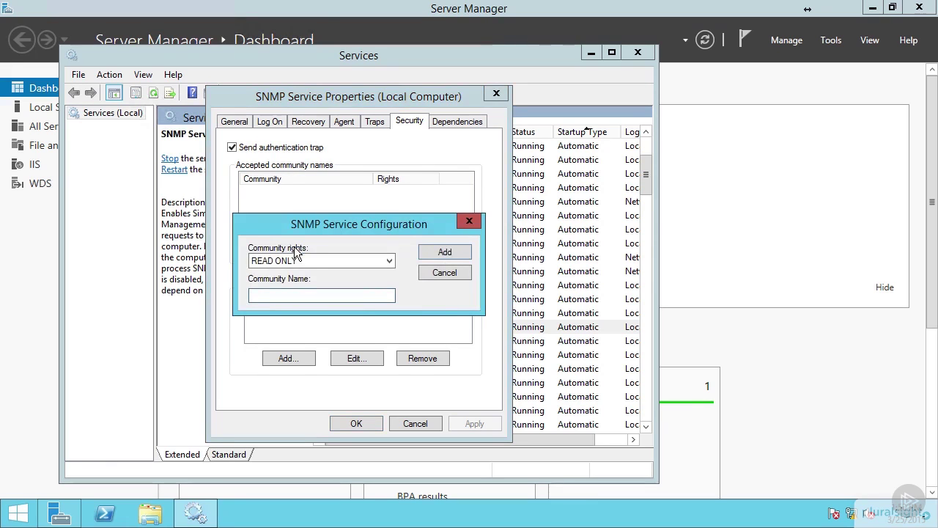
left_click(310, 296)
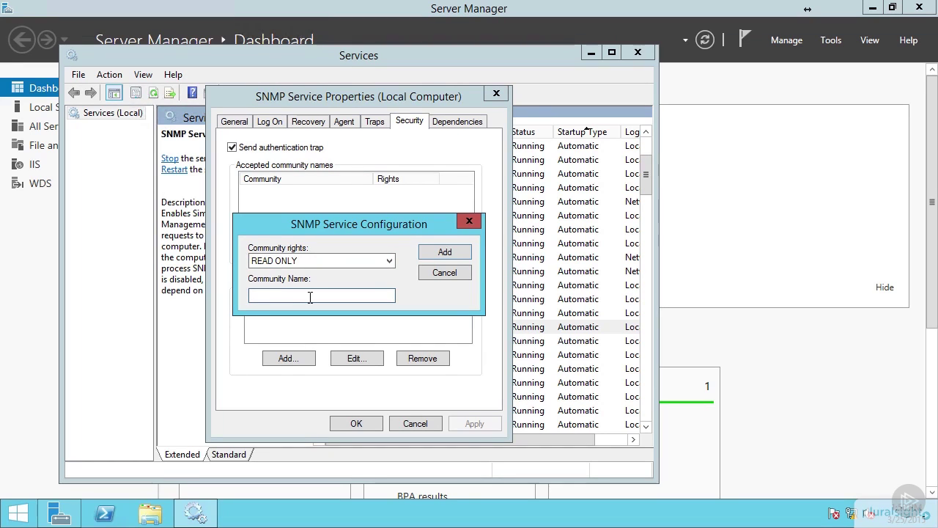
type("Pub")
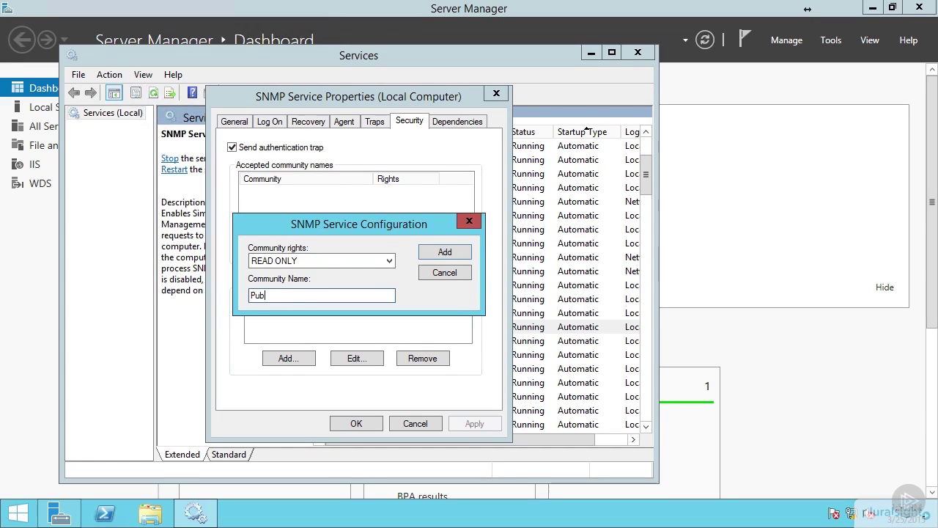
type("lic")
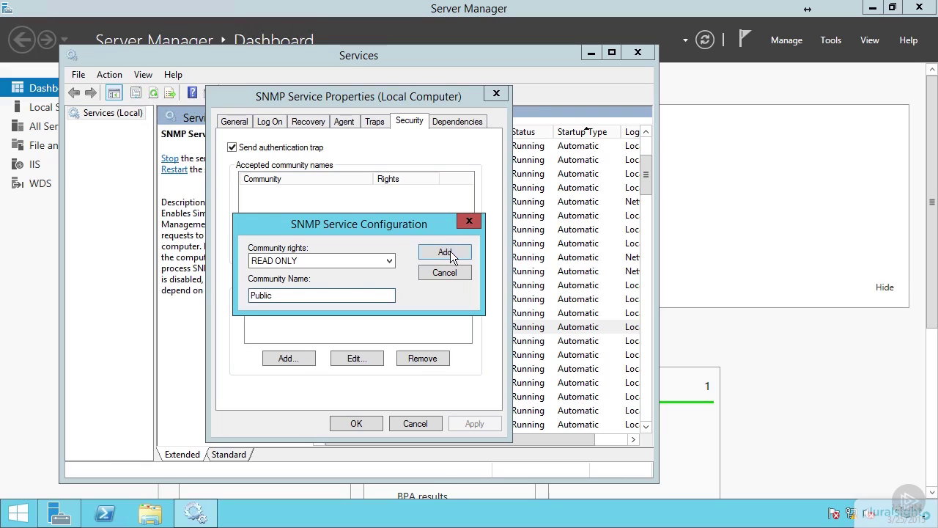
left_click(445, 252)
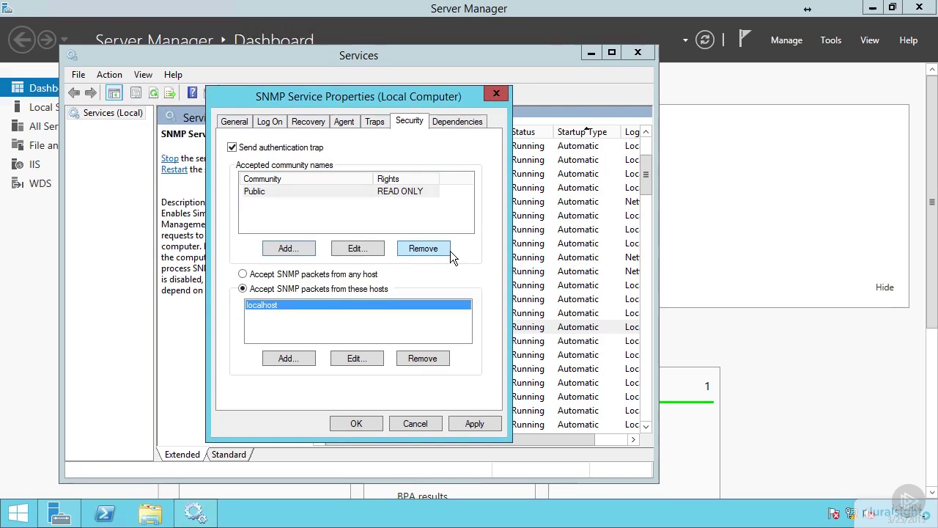
left_click(243, 275)
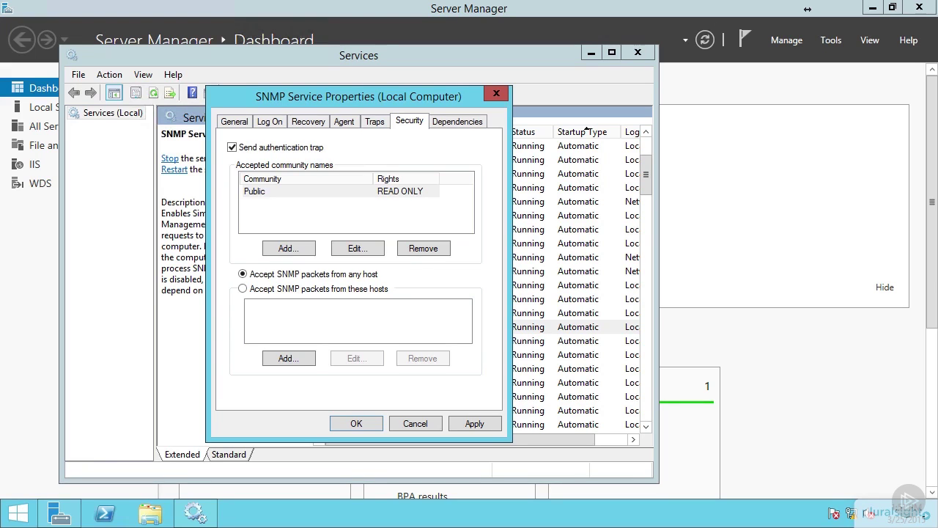
left_click(371, 426)
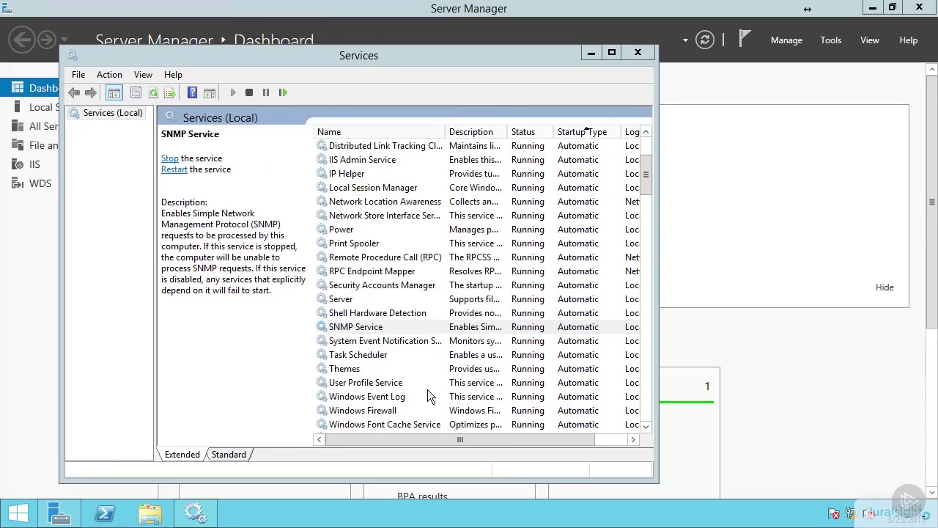
Close Services and open Network Connections from the Local Server's Ethernet link.
left_click(638, 54)
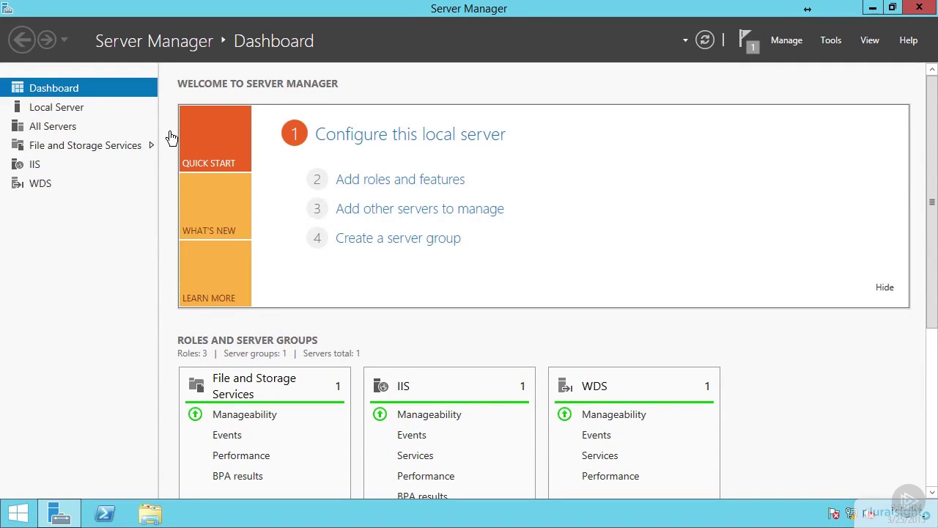
left_click(53, 107)
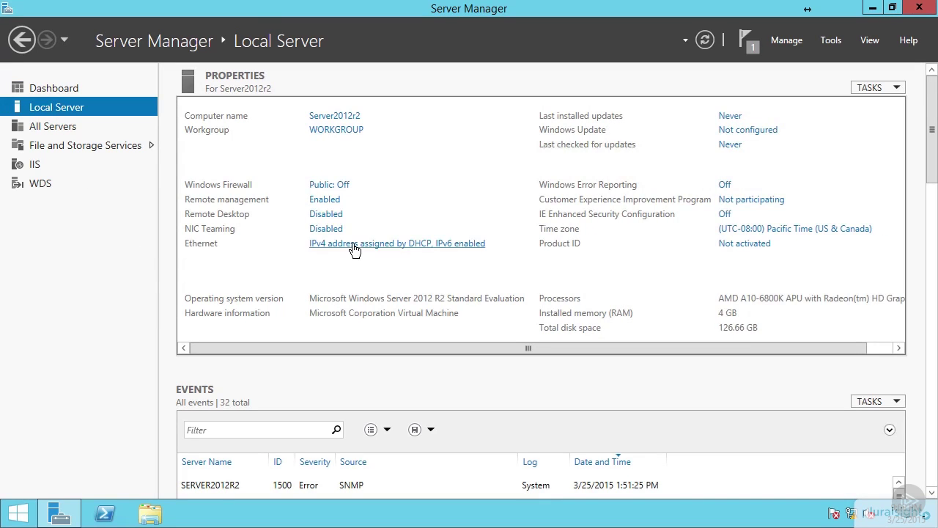
left_click(434, 250)
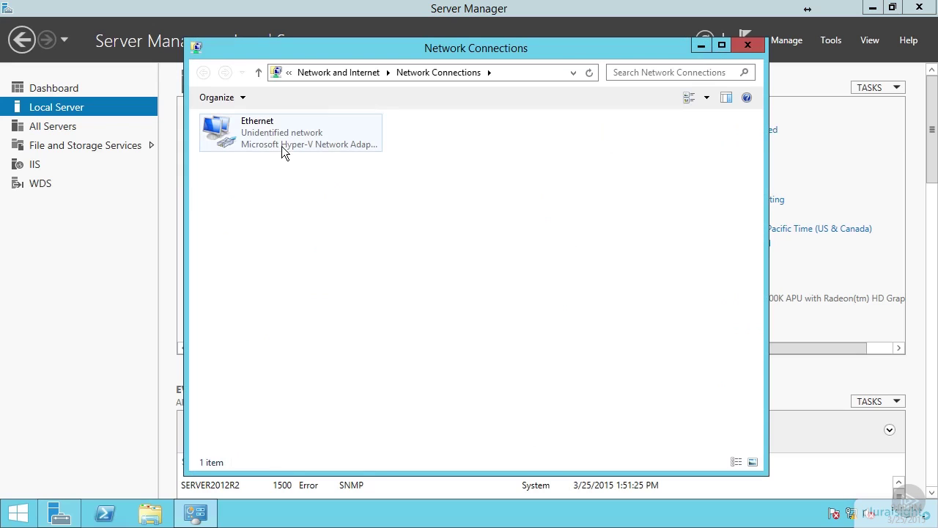
Open the Ethernet adapter's IPv4 properties and select 'Use the following IP address'.
right_click(247, 130)
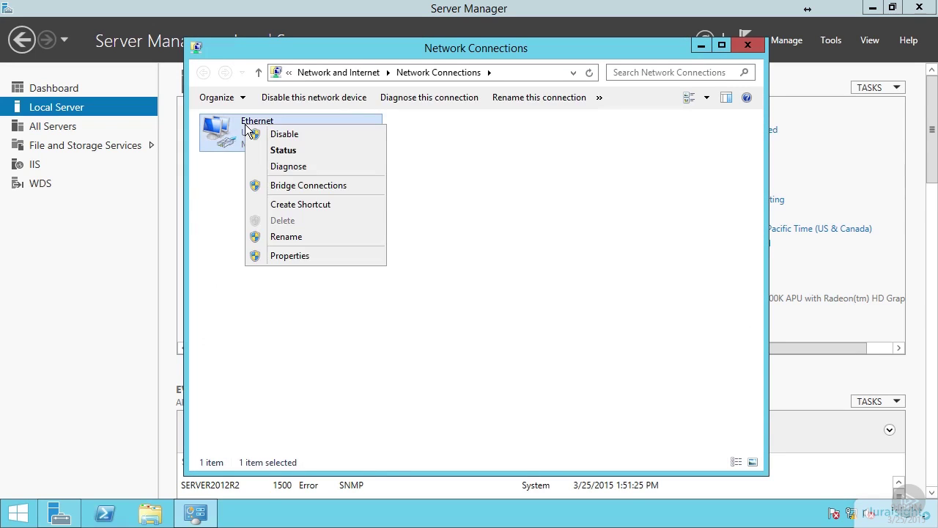
left_click(291, 256)
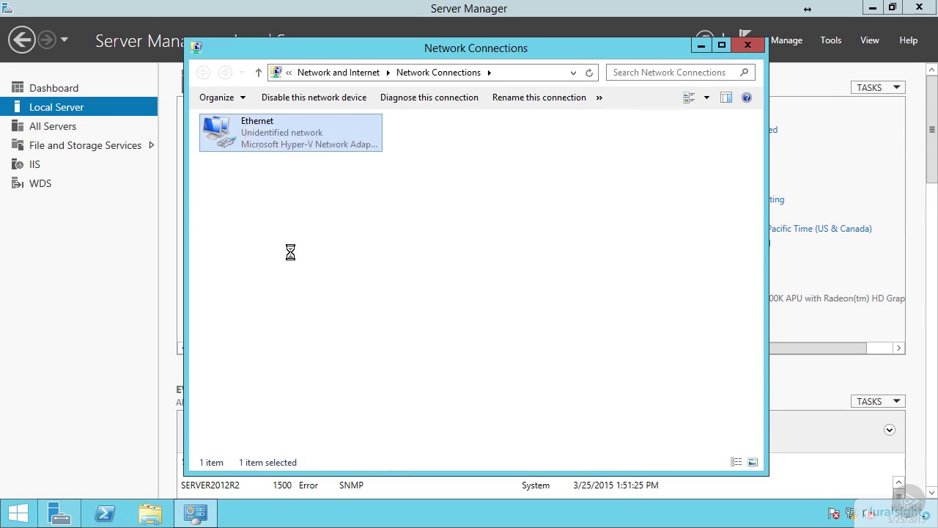
scroll(297, 265, "down", 1)
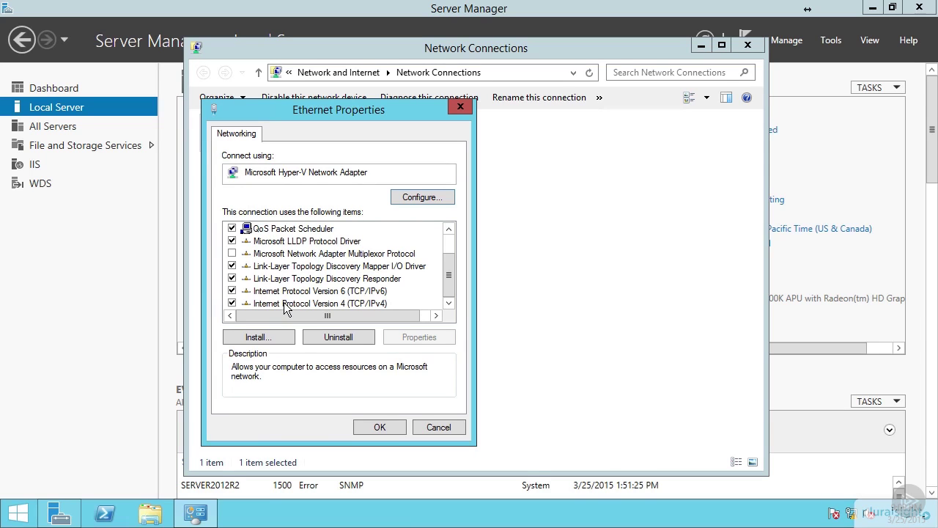
double_click(284, 304)
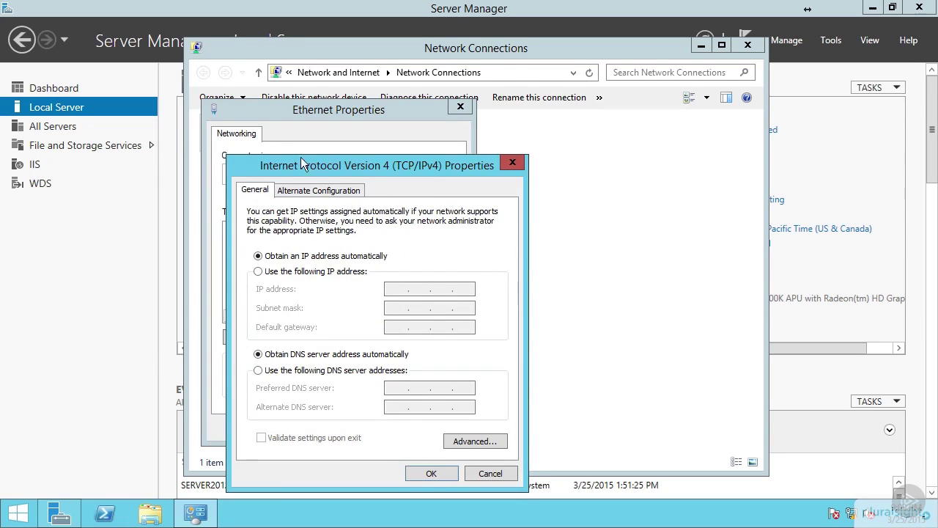
left_click_drag(302, 165, 292, 79)
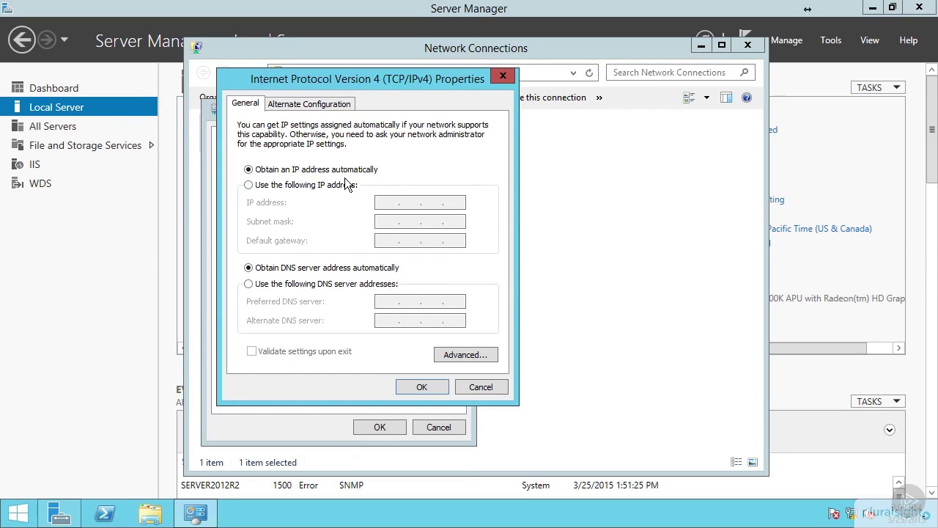
left_click(249, 185)
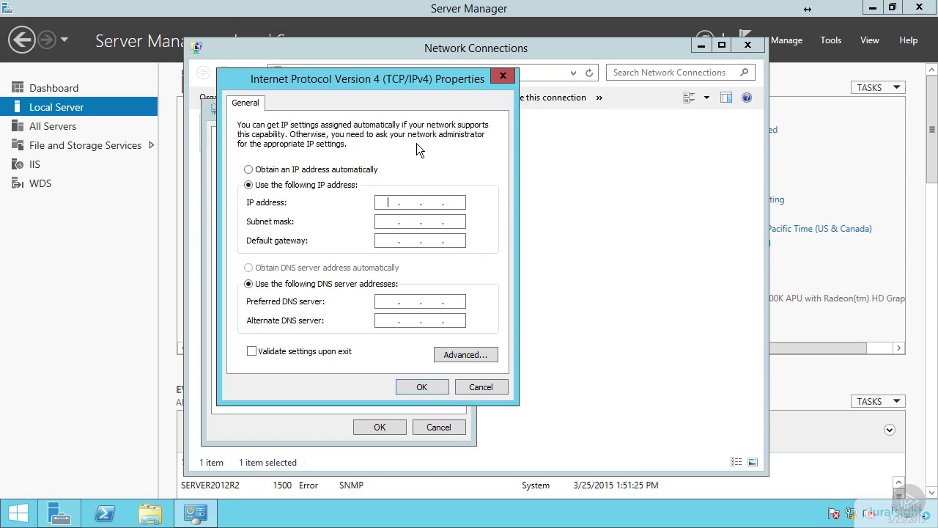
Set IP 192.168.0.10, mask 255.255.255.0 and DNS 127.0.0.1, then close Network Connections.
type("192 . 168 . 0 . 10")
key("Tab")
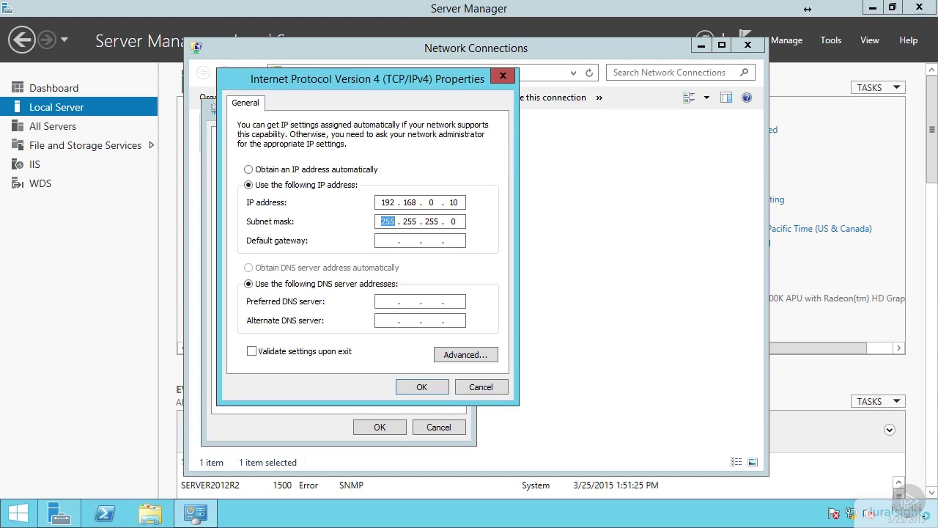
key("Tab")
key("Tab")
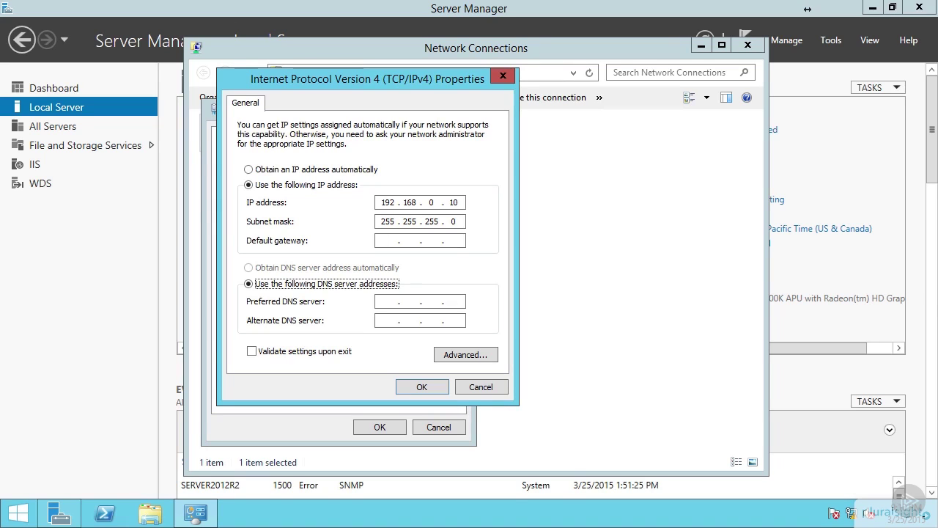
key("Tab")
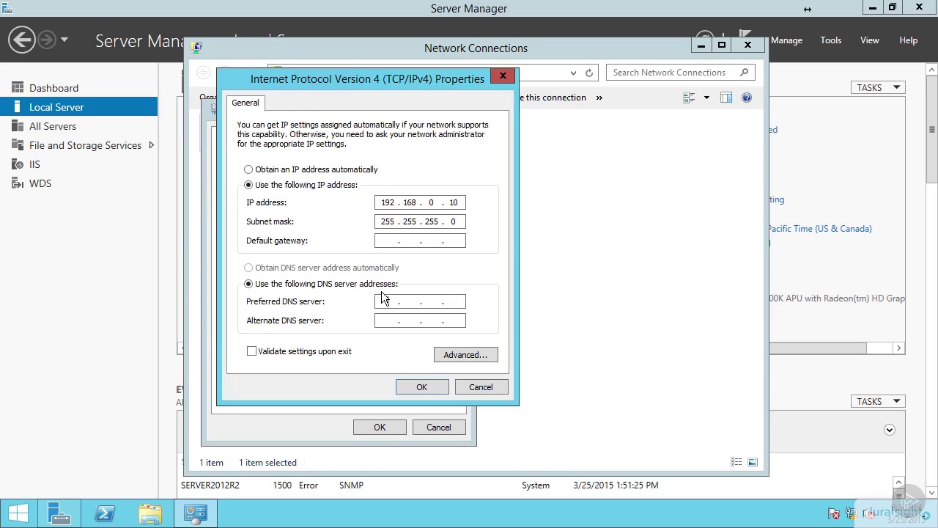
type("127 . 0 . 0 . 1")
left_click(425, 387)
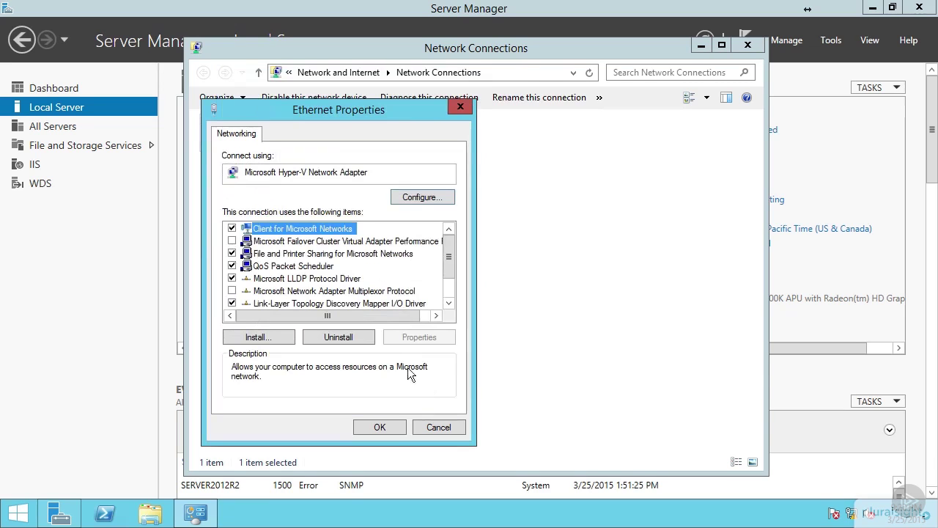
left_click(375, 429)
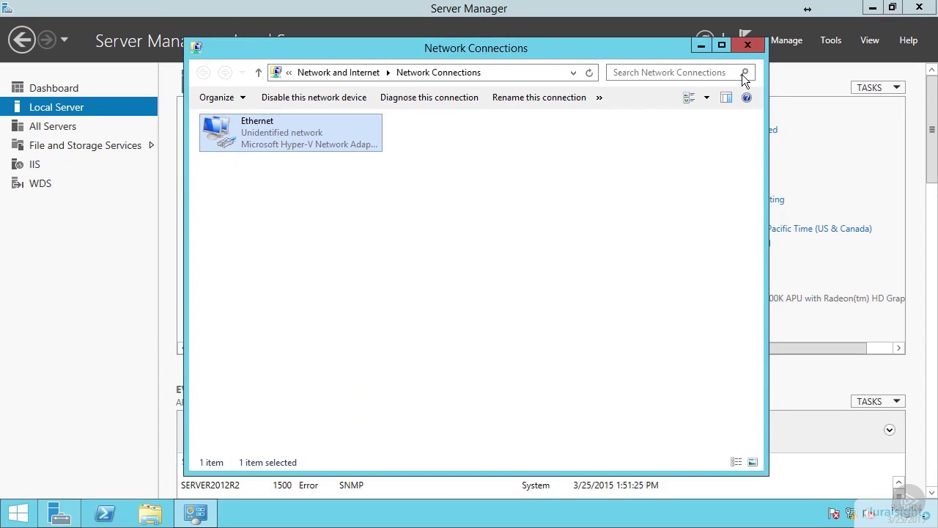
left_click(748, 47)
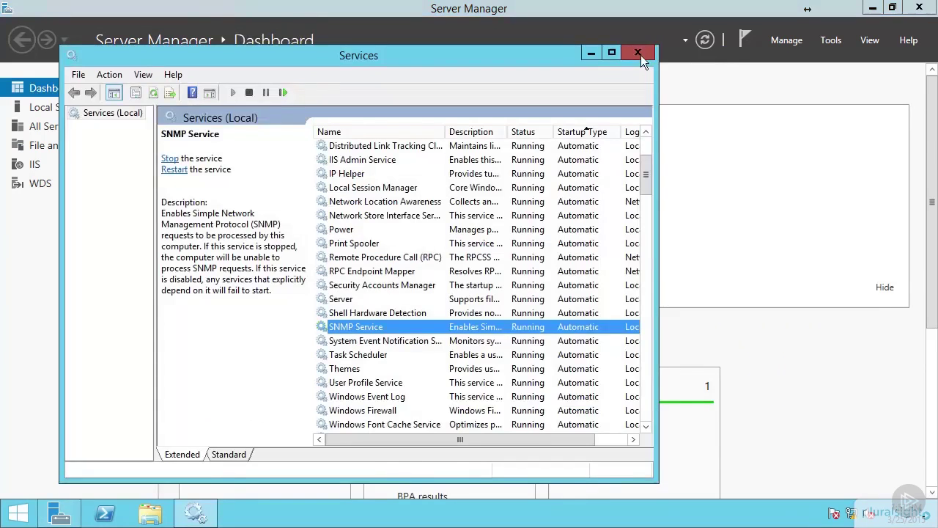
Run the Add Roles and Features wizard on Server2012r2 to install Telnet Client.
left_click(641, 55)
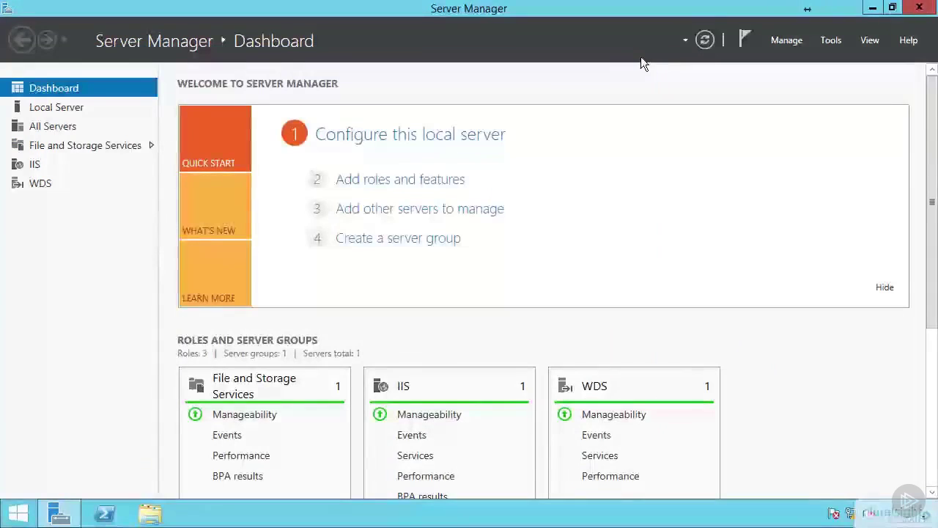
left_click(406, 178)
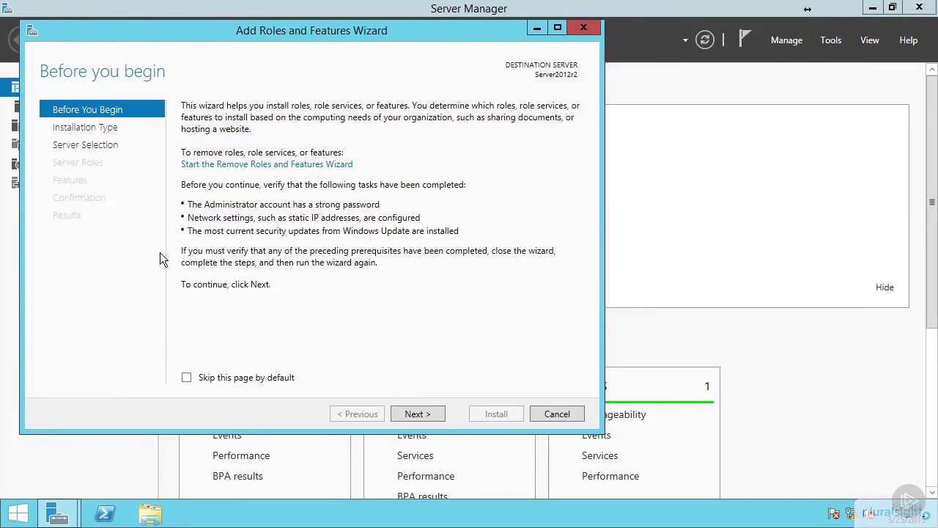
left_click(103, 145)
left_click(229, 238)
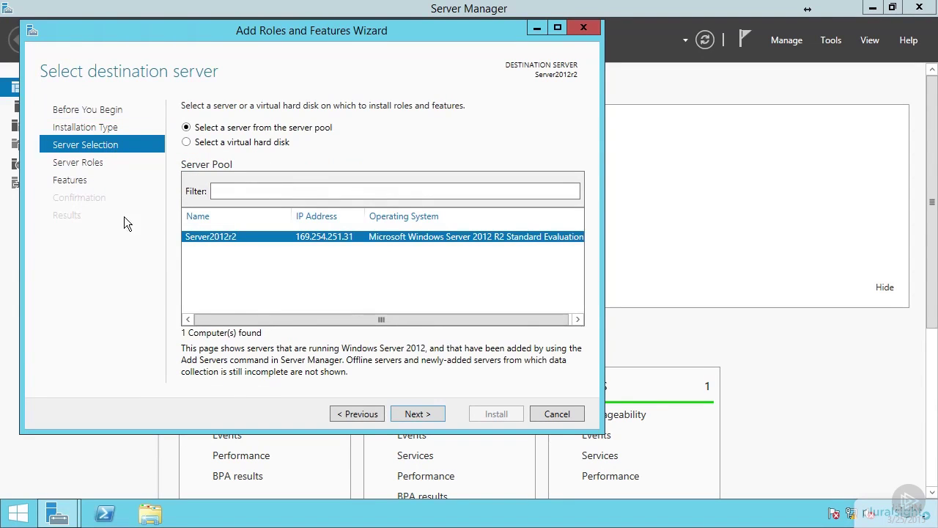
left_click(79, 176)
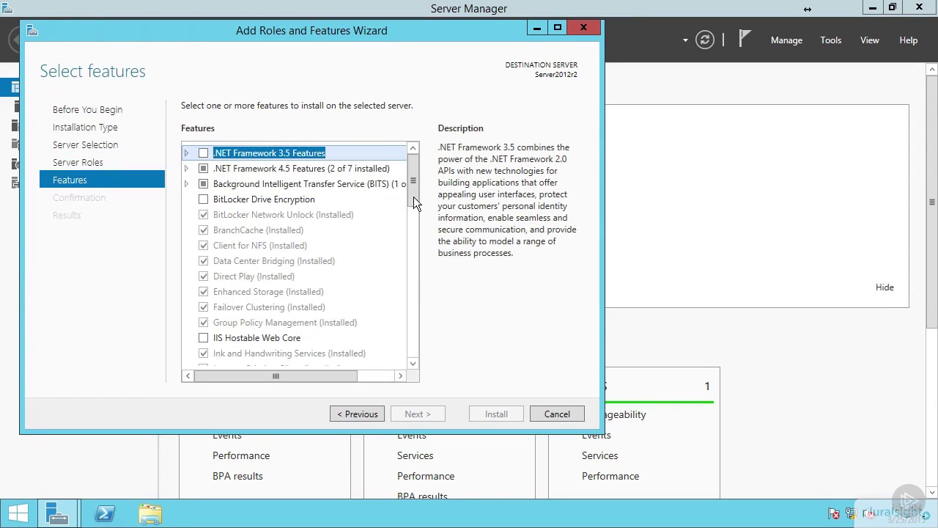
left_click_drag(415, 196, 417, 308)
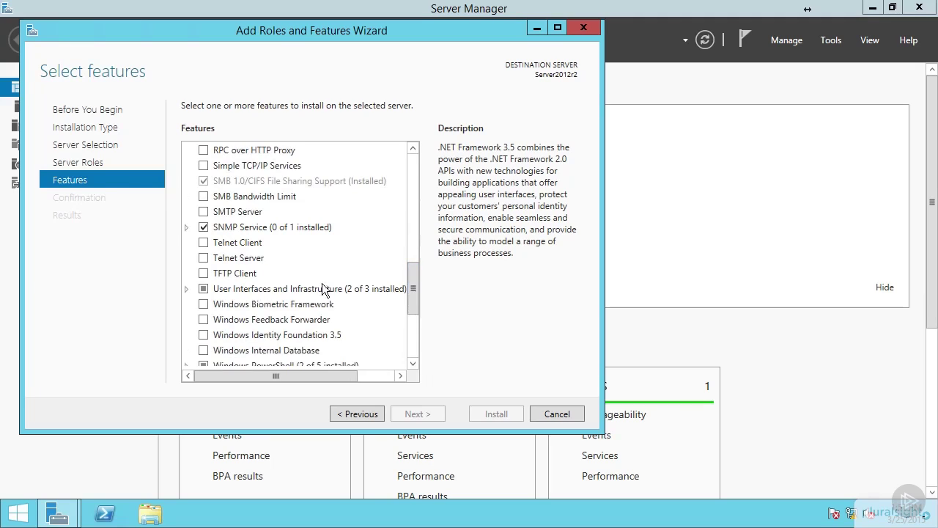
left_click(203, 244)
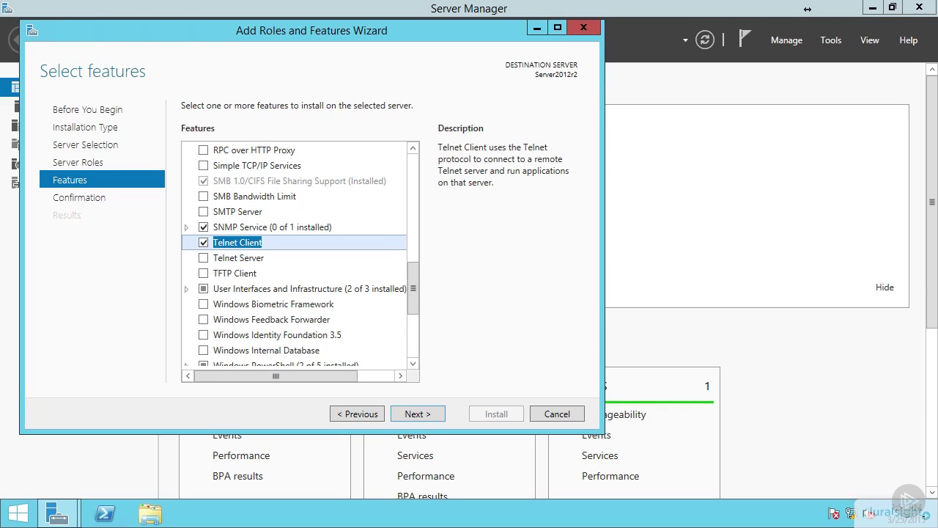
left_click(424, 416)
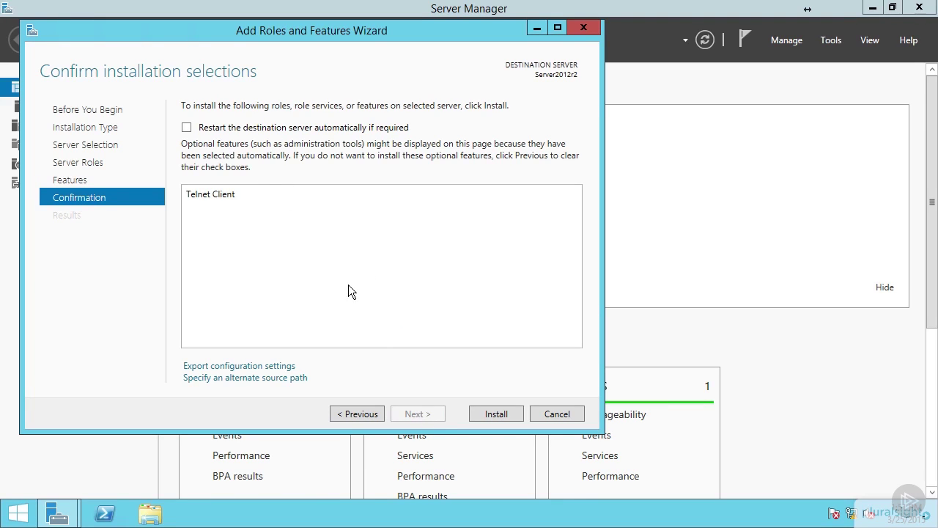
left_click(489, 415)
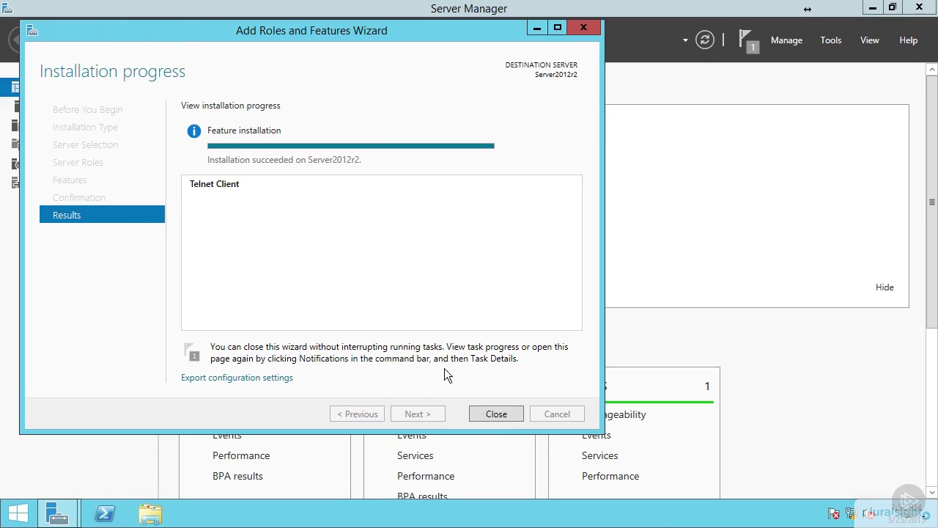
left_click(493, 415)
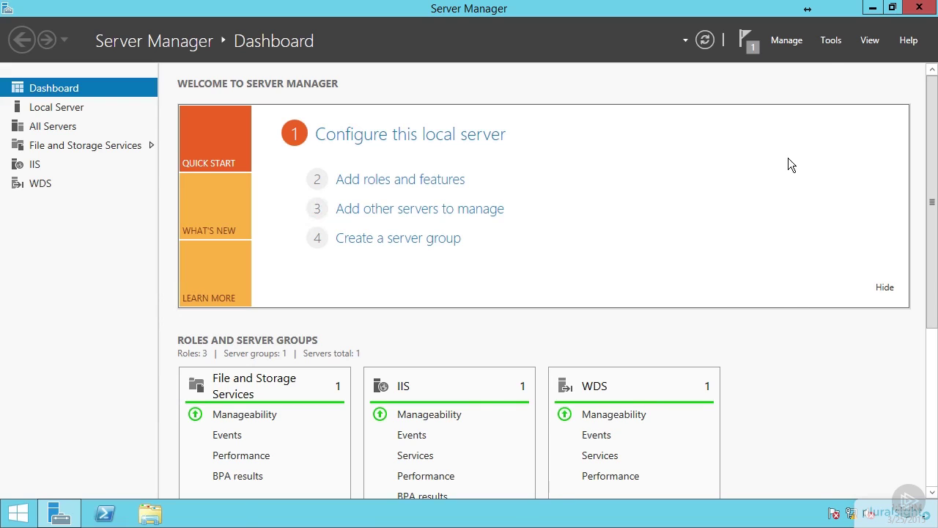
Set 'Password must meet complexity requirements' to Disabled and close Local Security Policy.
left_click(832, 41)
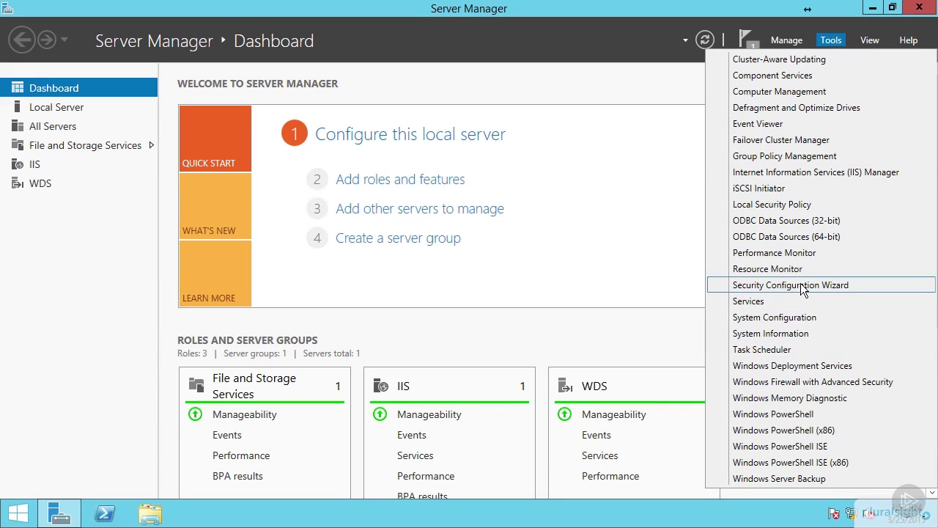
left_click(772, 205)
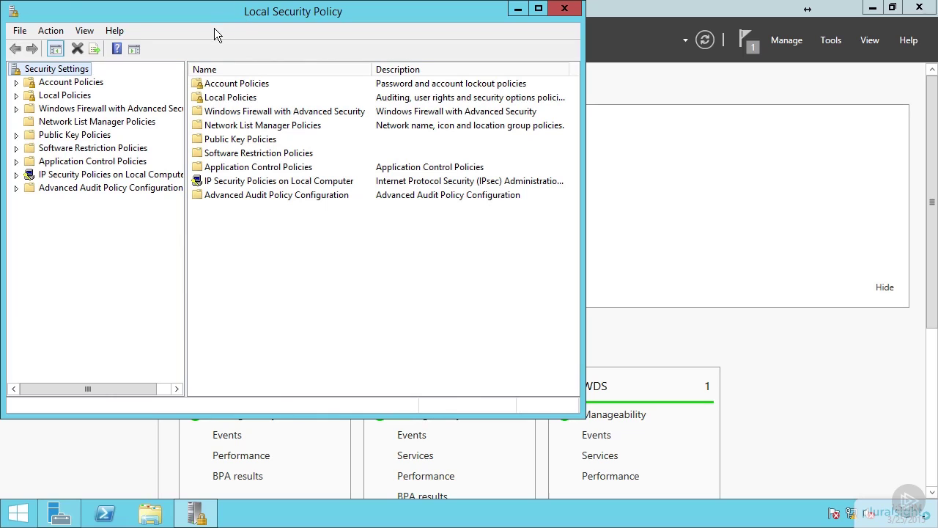
double_click(24, 83)
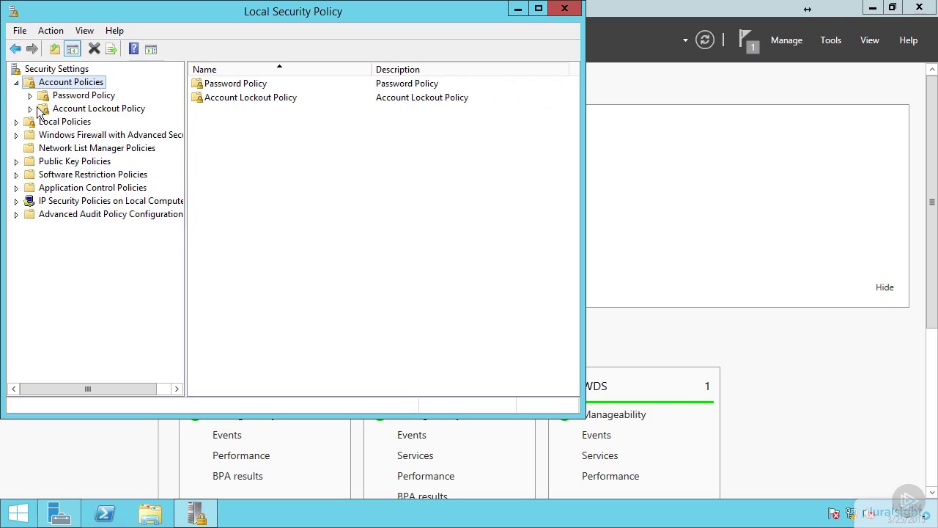
left_click(83, 96)
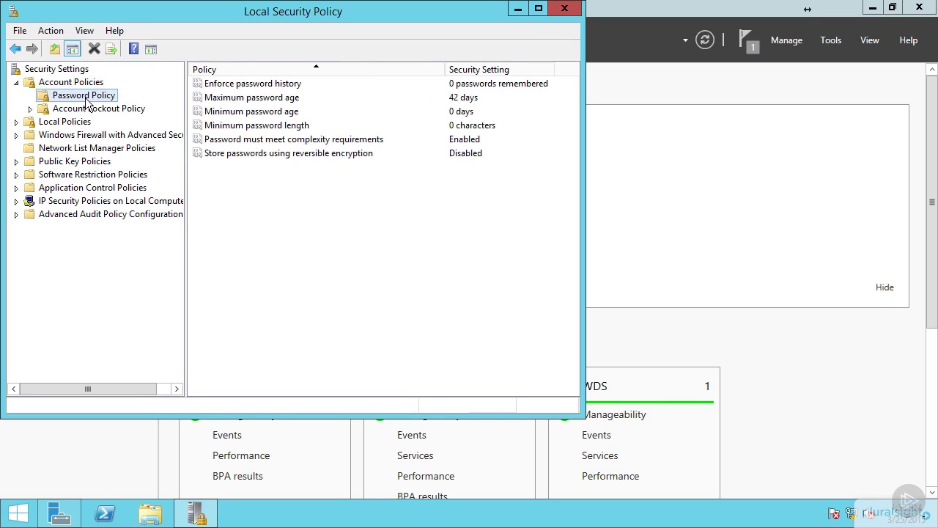
left_click(290, 140)
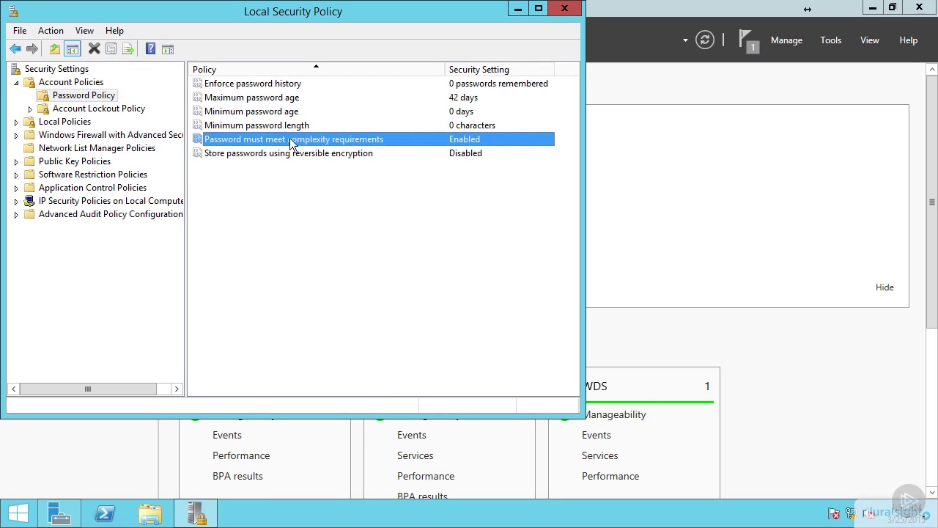
double_click(289, 143)
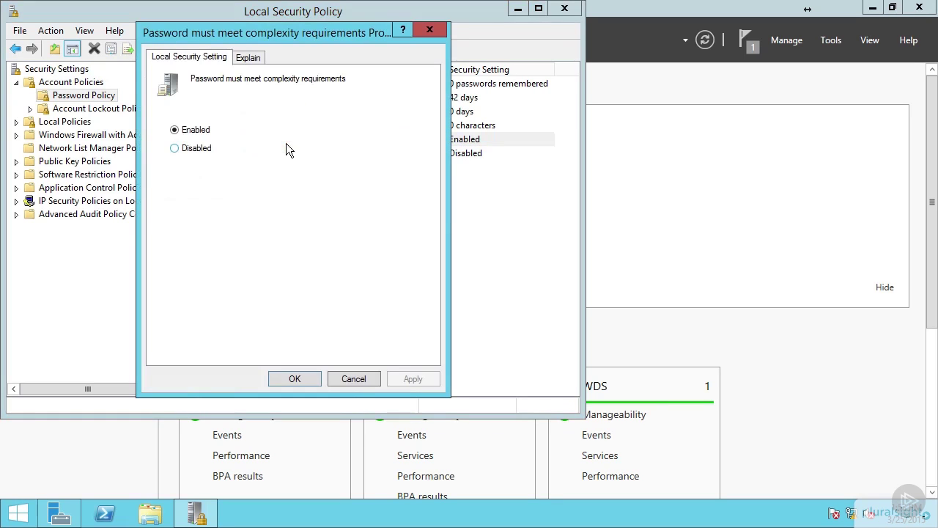
left_click(188, 151)
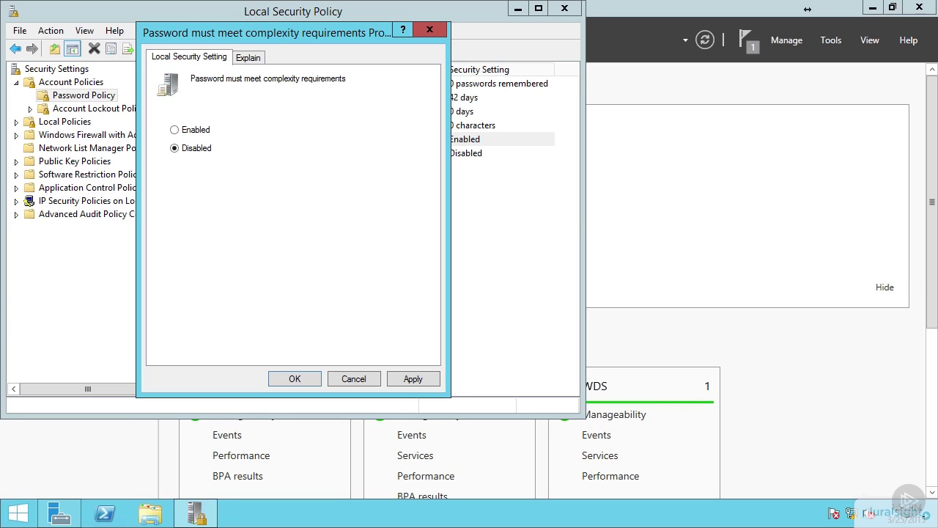
left_click(289, 379)
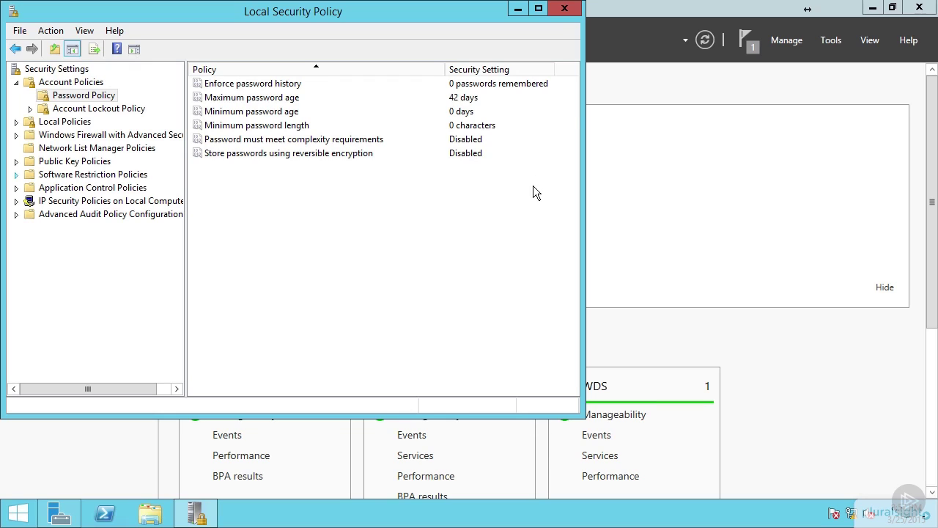
left_click(562, 10)
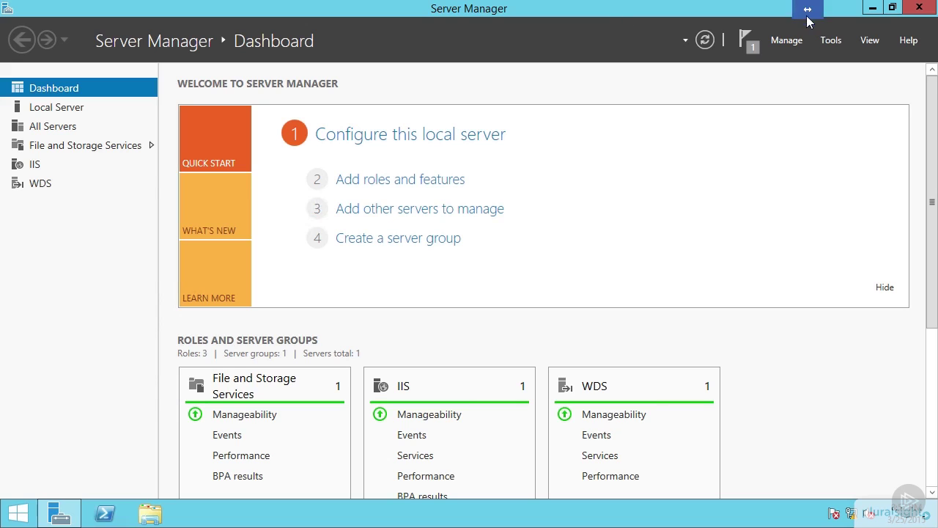
Open Computer Management's Local Users and Groups Users list and start a New User.
left_click(828, 43)
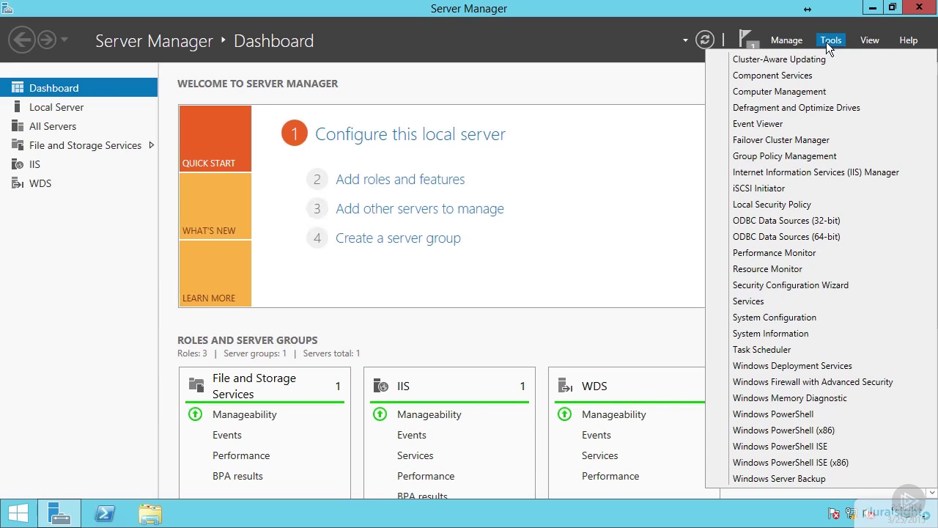
left_click(803, 91)
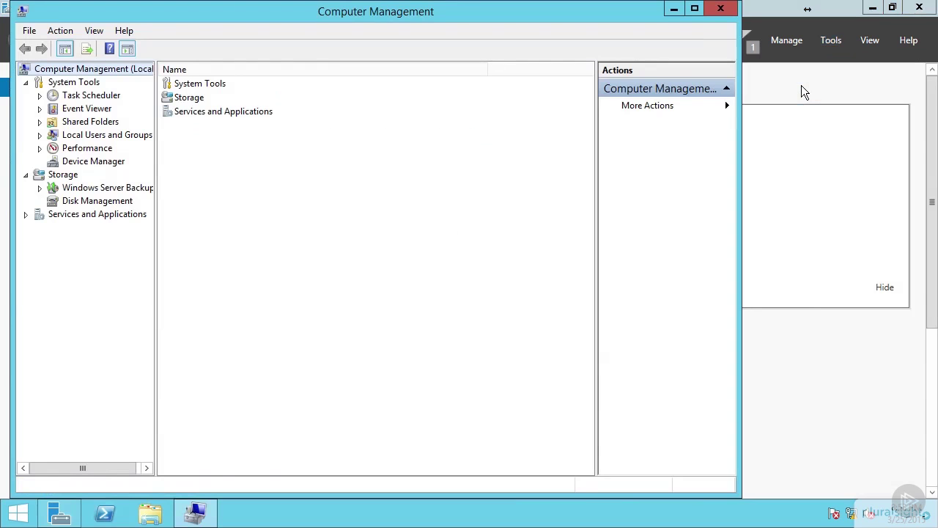
left_click(40, 135)
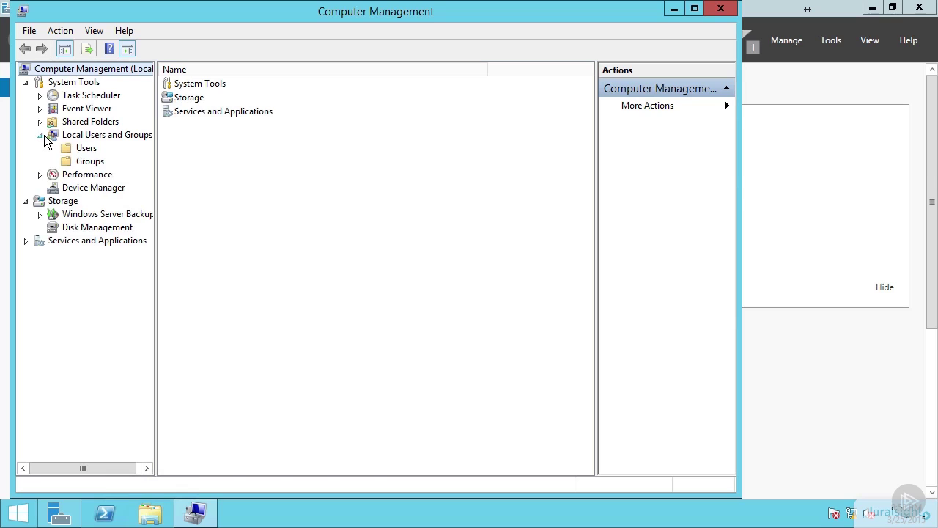
left_click(87, 150)
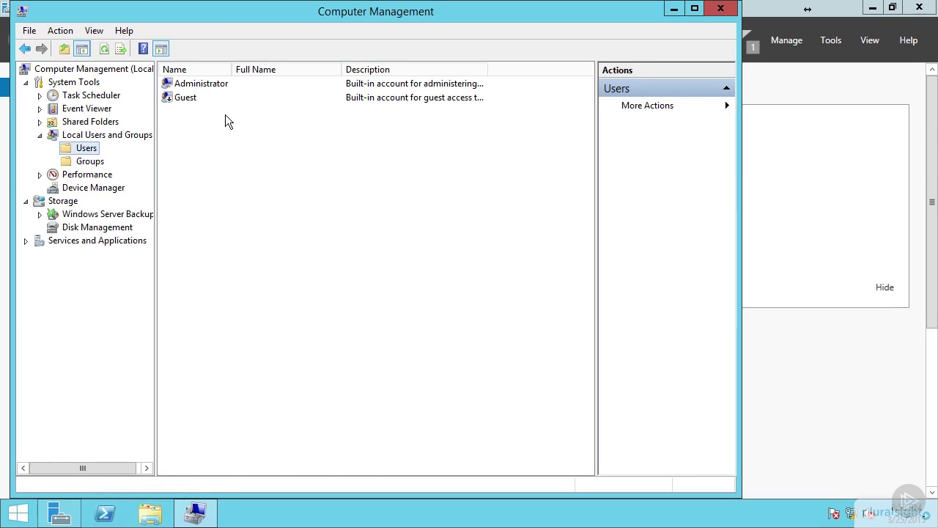
right_click(191, 129)
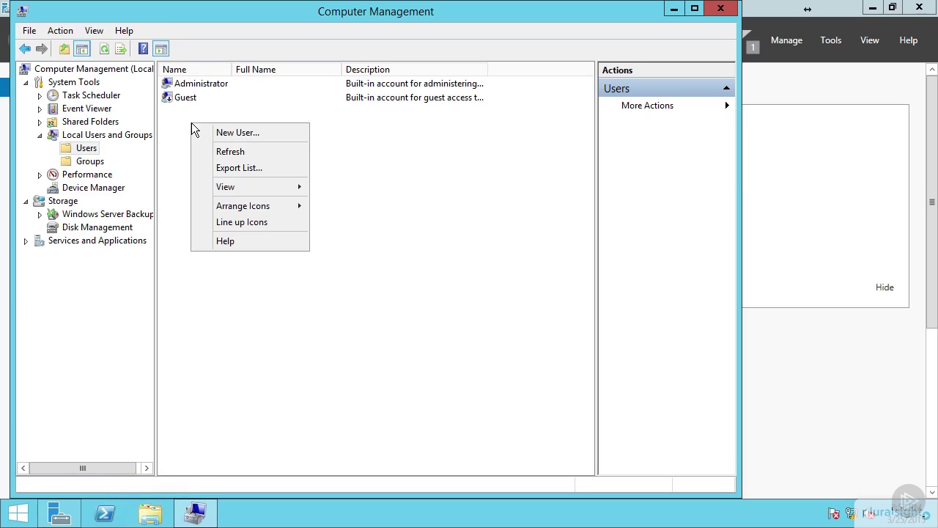
left_click(239, 135)
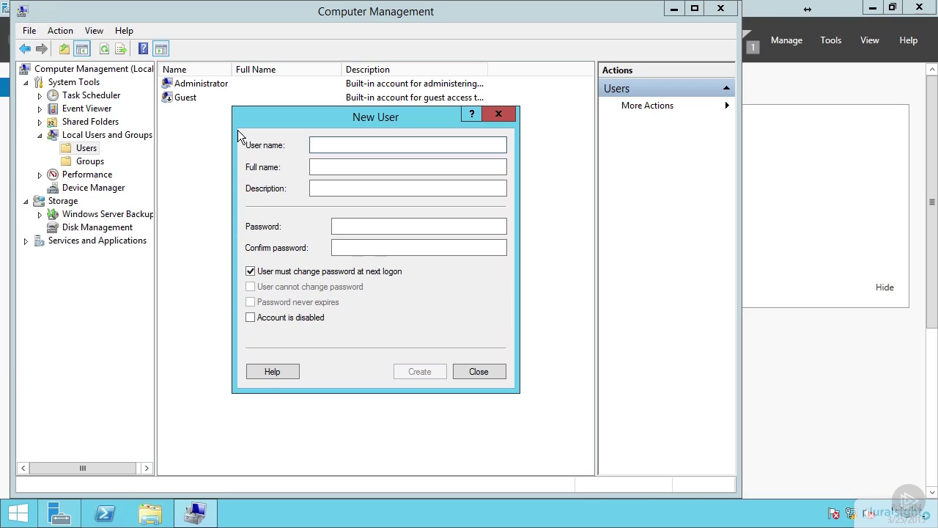
Create the first local user with user name, full name and password, no forced password change.
type("B")
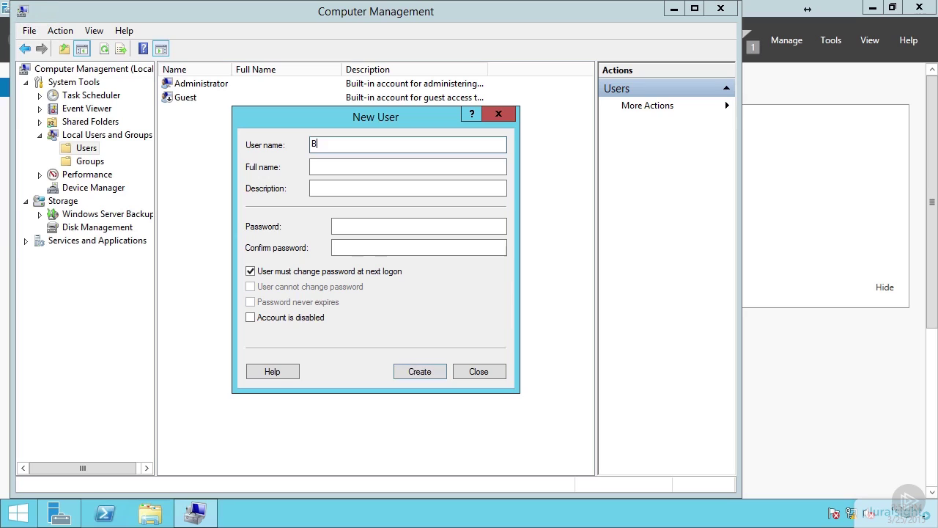
type("ruce Wayn")
key("BackSpace")
key("BackSpace")
key("BackSpace")
key("BackSpace")
key("BackSpace")
key("BackSpace")
key("BackSpace")
key("BackSpace")
key("BackSpace")
key("BackSpace")
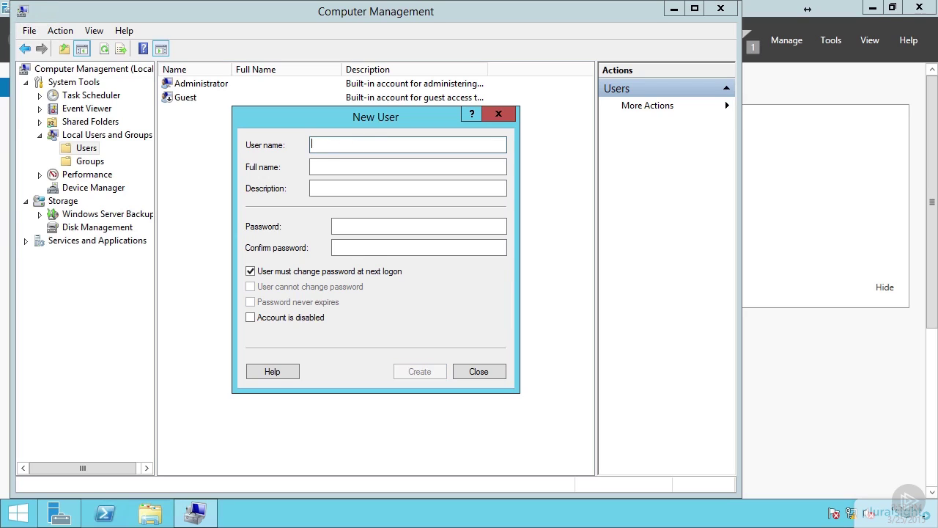
type("bwayne")
key("Tab")
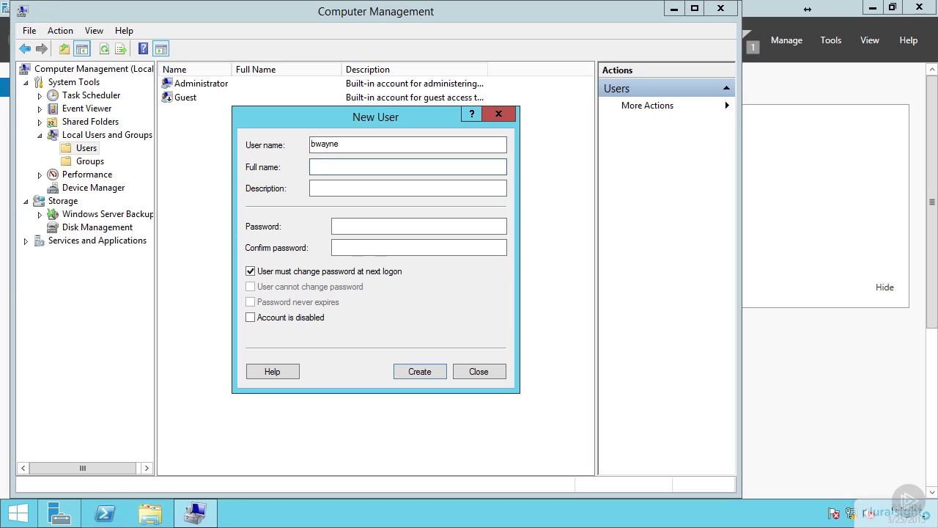
type("Bruce Wayne")
key("Tab")
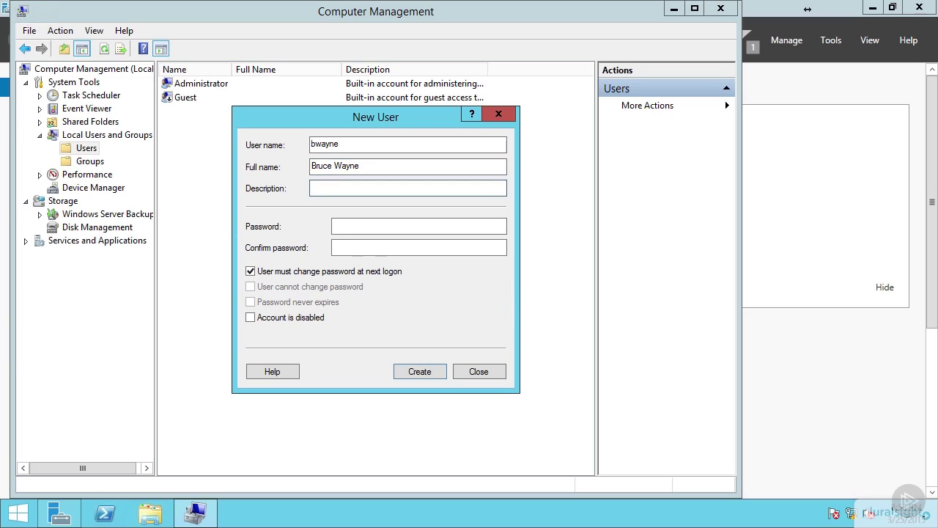
key("Tab")
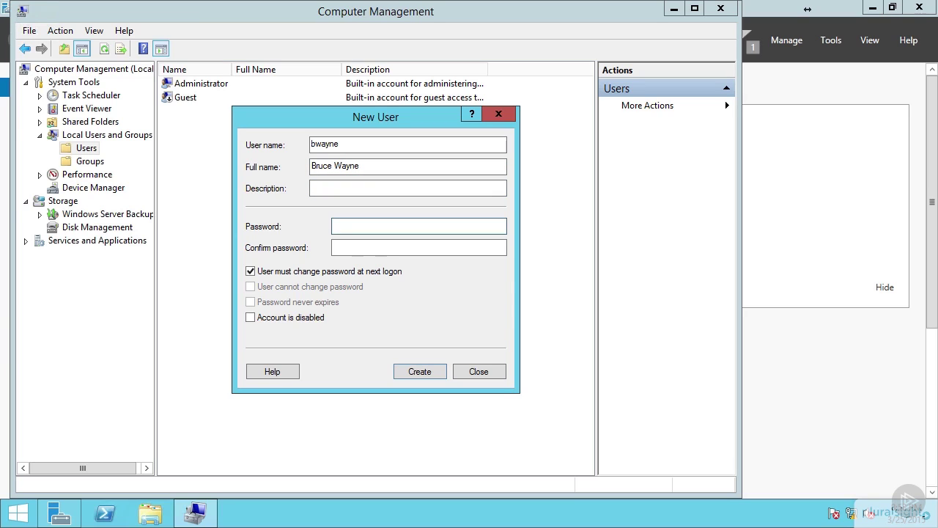
type("******")
key("Tab")
type("******")
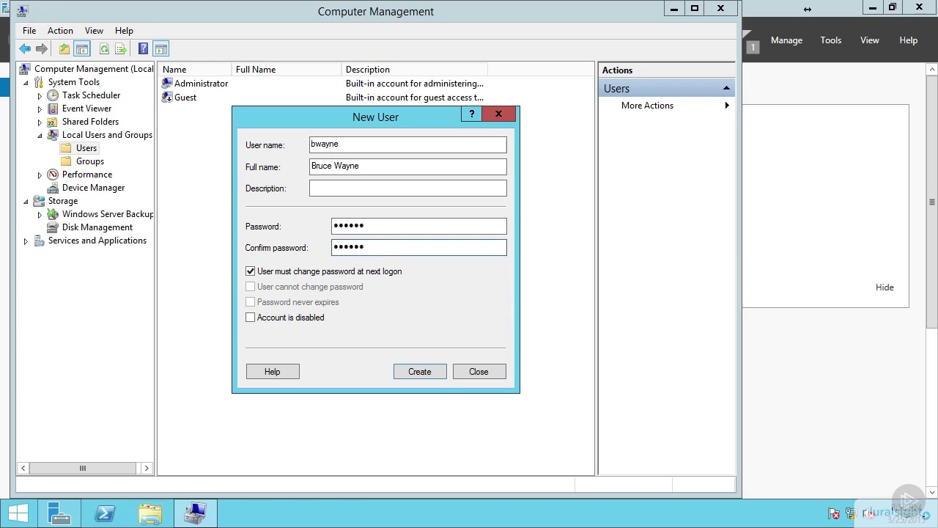
left_click(250, 271)
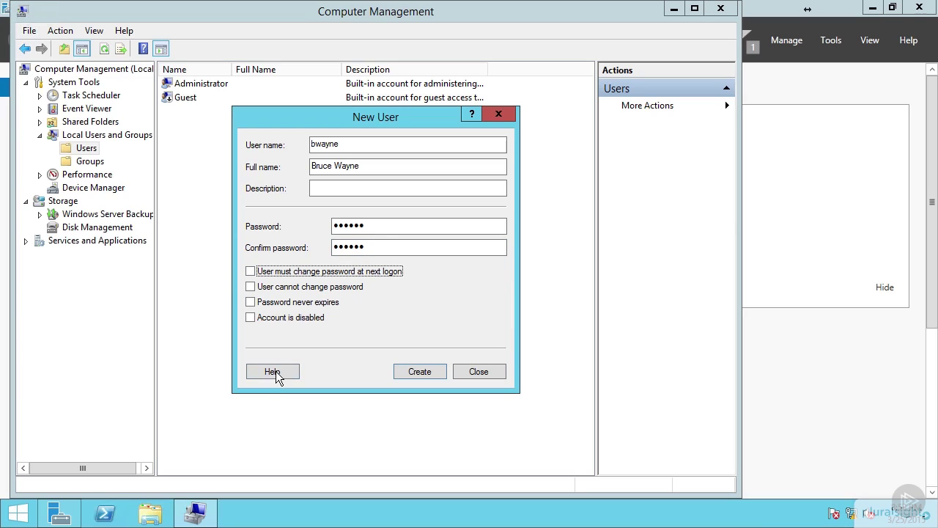
left_click(422, 374)
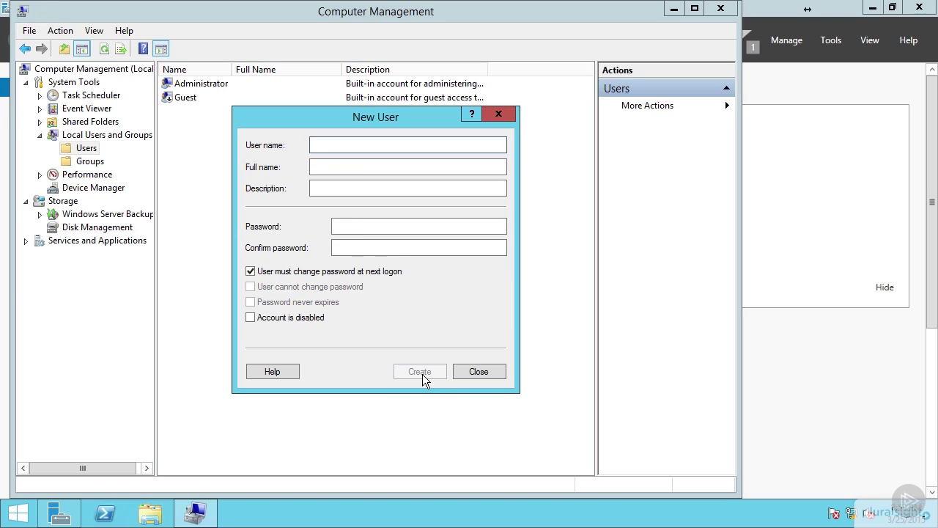
Create a second local user with its own user name, full name and password.
type("d")
type("gar")
key("BackSpace")
key("BackSpace")
type("rayson")
key("Tab")
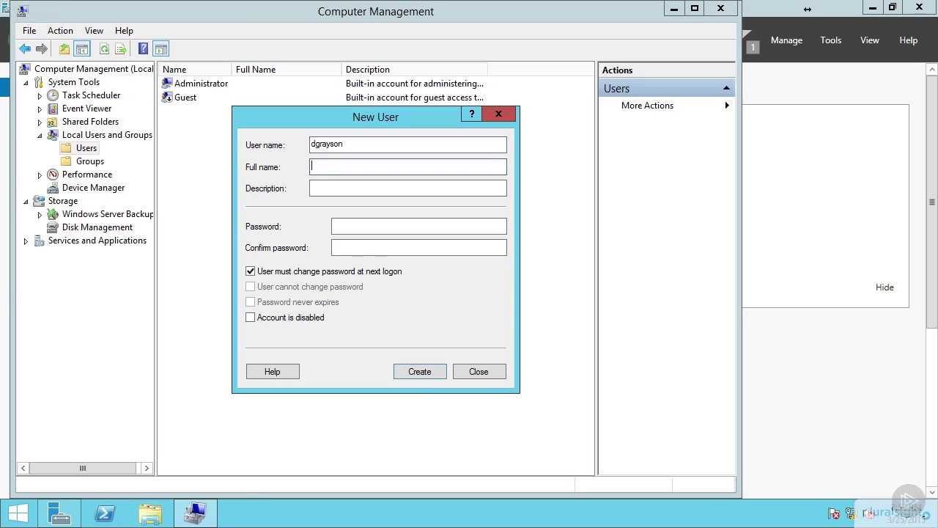
type("Dick Grayson")
key("Tab")
key("Tab")
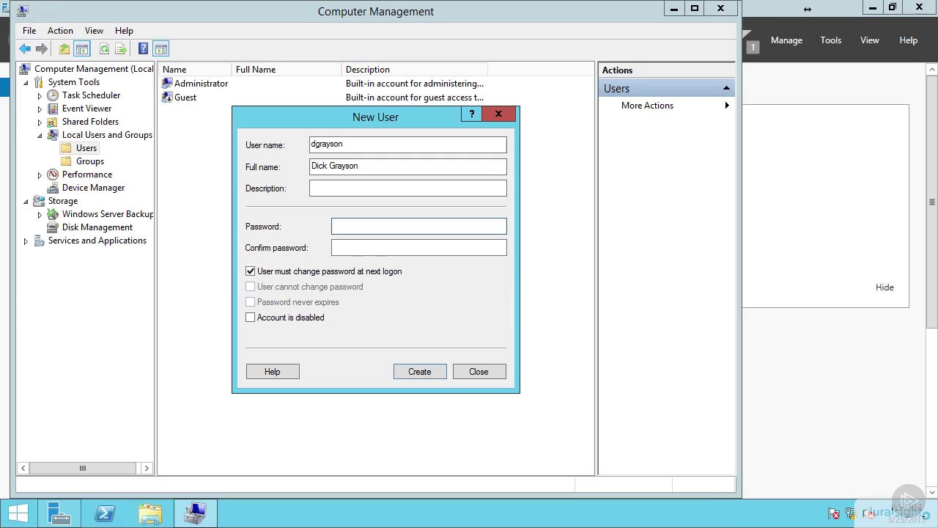
type("•••••")
key("Tab")
type("•••••")
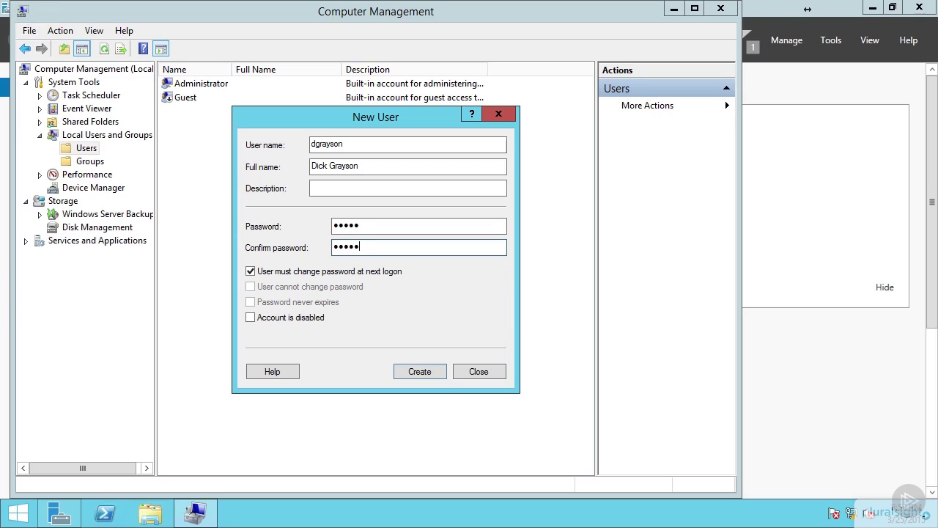
left_click(423, 373)
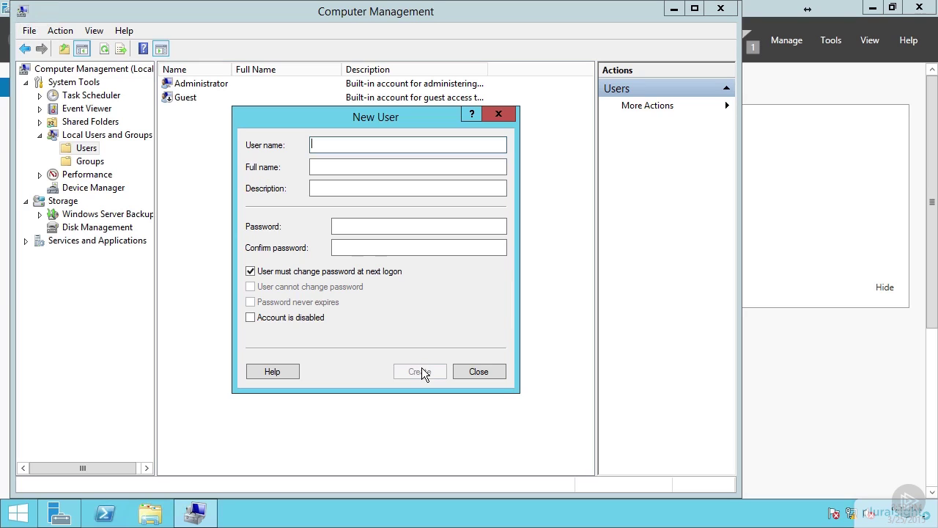
Create the third local user with username, full name and password, with no forced password change at next logon.
type("hjordon")
key("Tab")
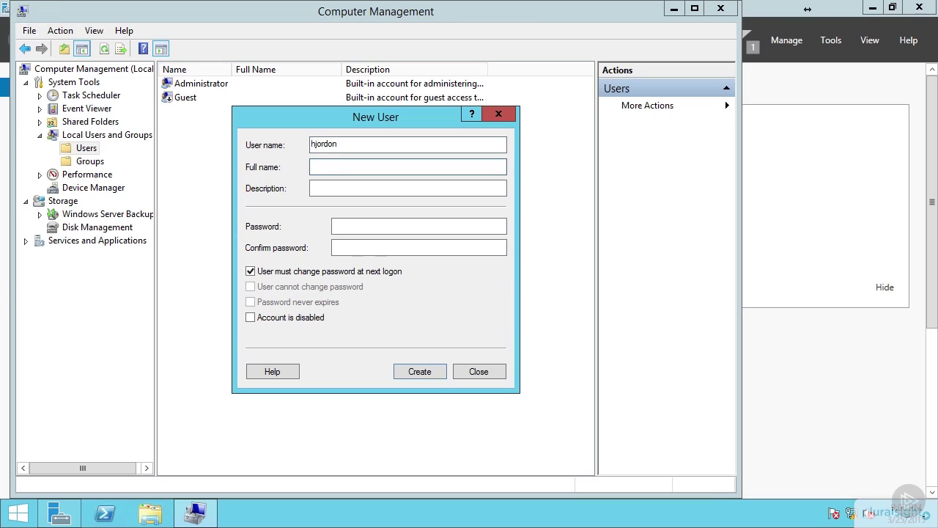
type("Hal Jordon")
key("Tab")
key("Tab")
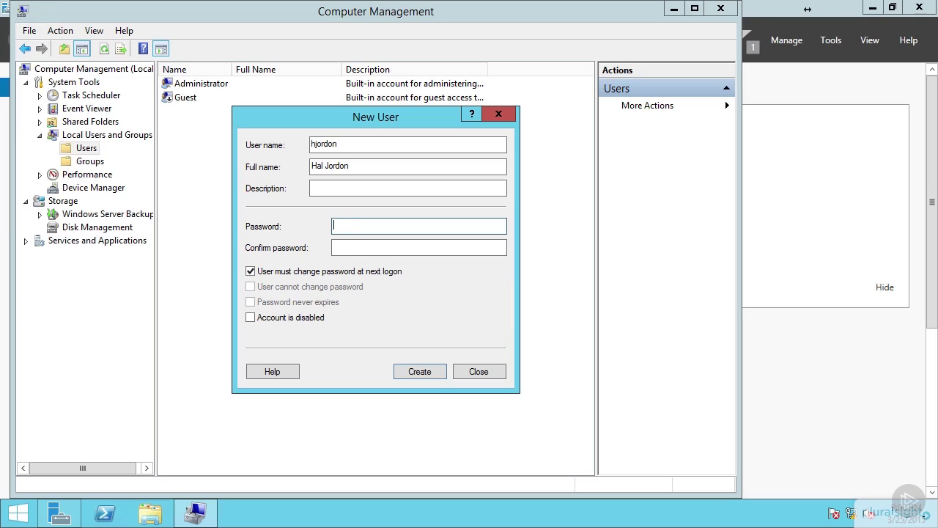
type("•••••")
key("Tab")
type("•••••")
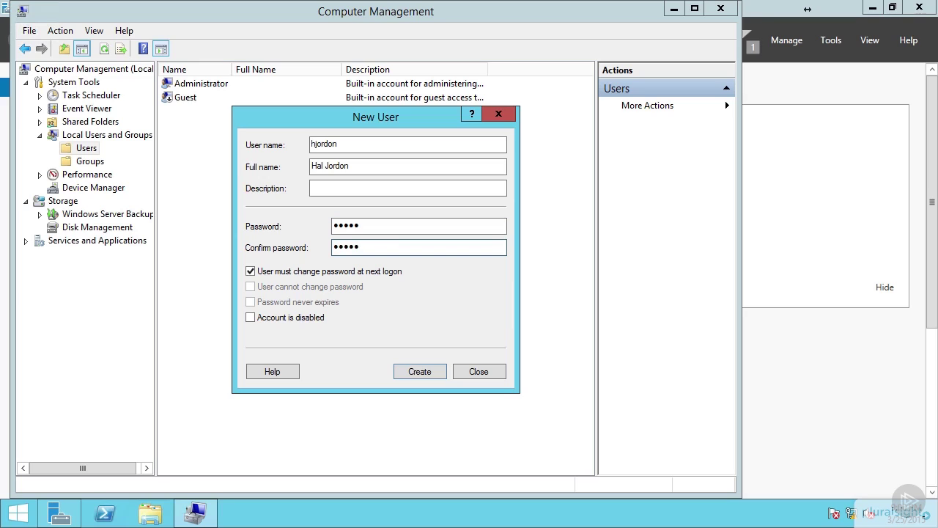
left_click(360, 273)
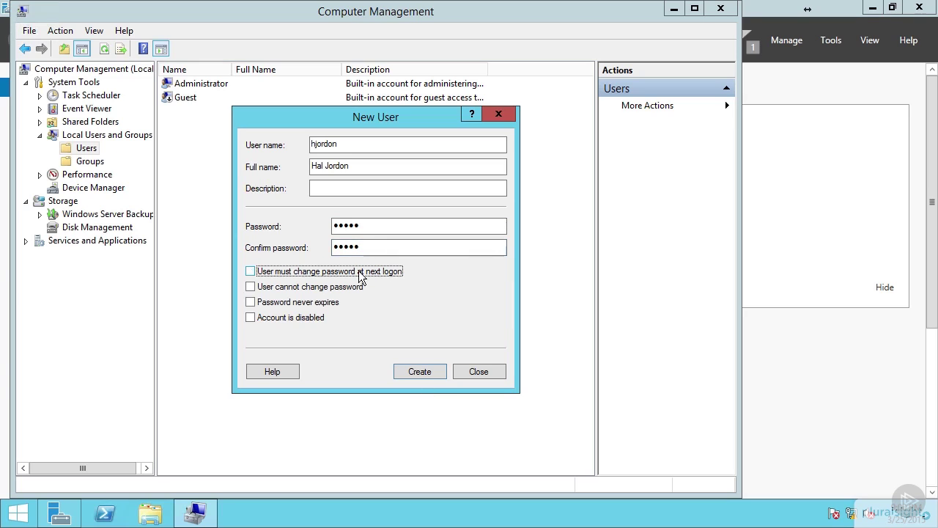
left_click(432, 369)
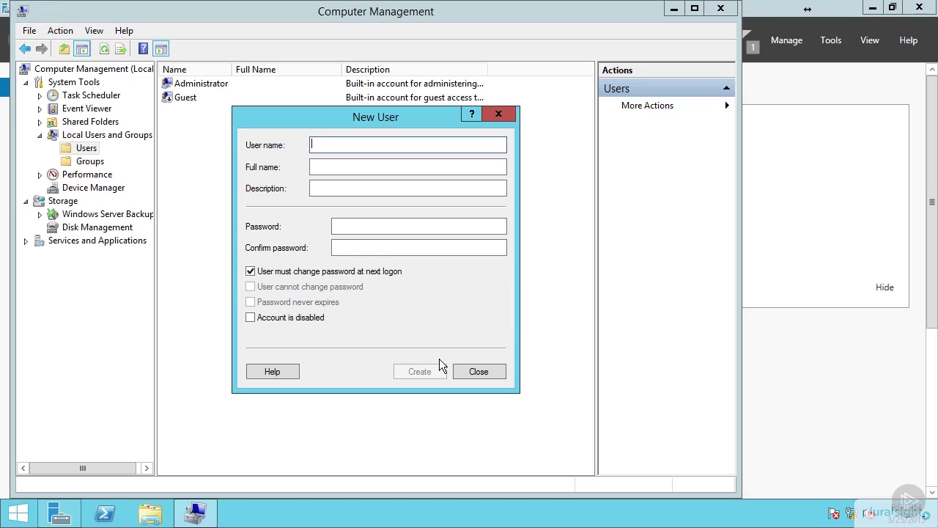
Create the fourth local user the same way, correcting the mistyped surname, then close the New User form.
type("ckent")
key("Tab")
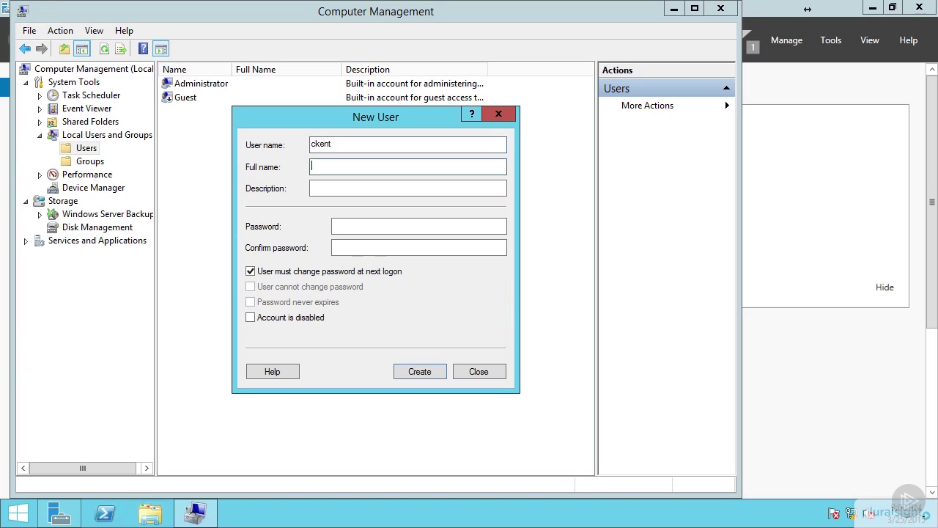
type("C")
type("lark ")
type("Cen")
key("BackSpace")
key("BackSpace")
key("BackSpace")
type("Kent")
key("Tab")
key("Tab")
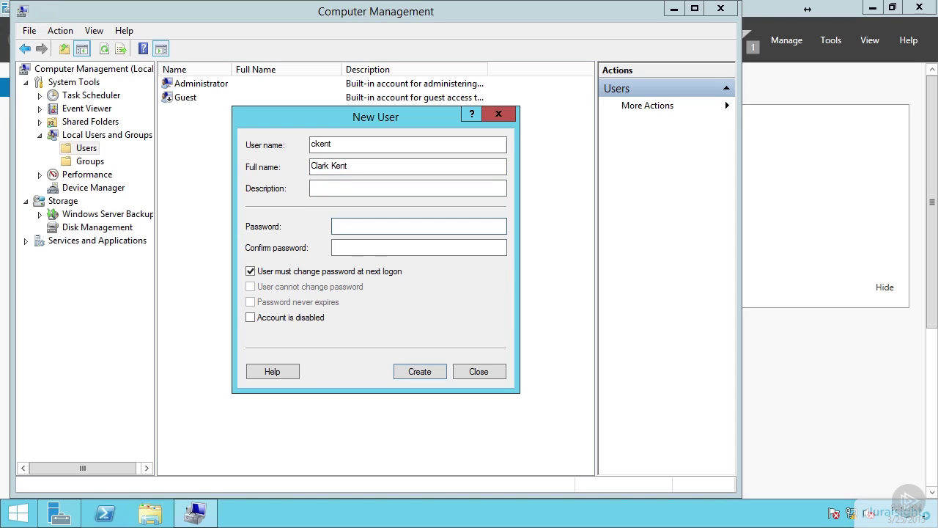
type("•••••")
key("Tab")
type("•••••")
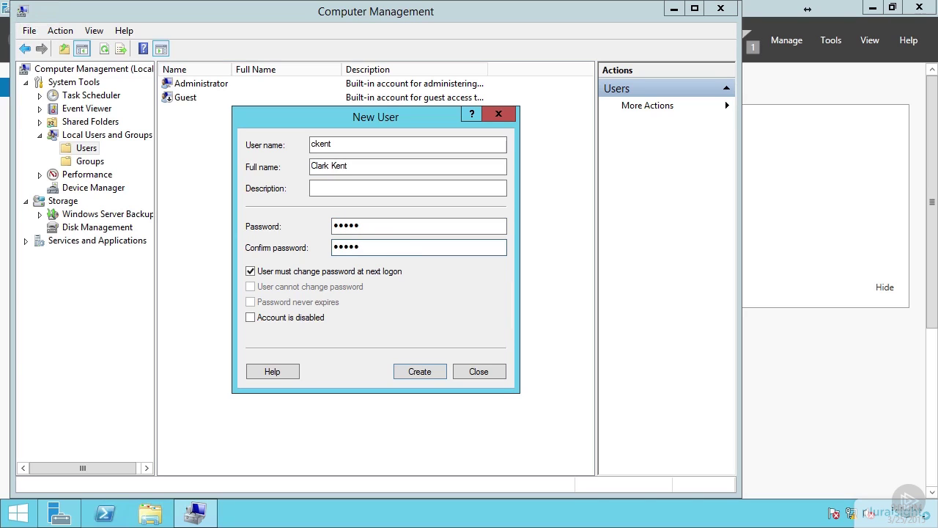
left_click(284, 273)
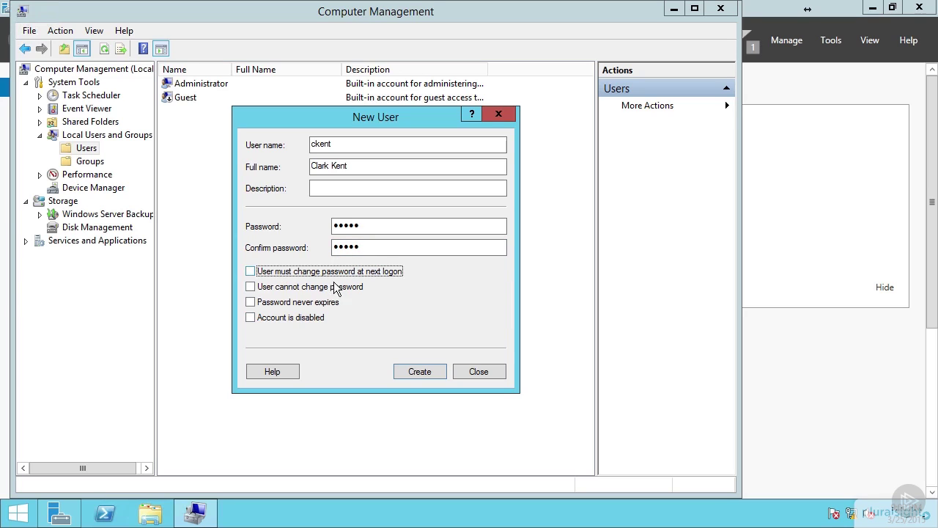
left_click(428, 374)
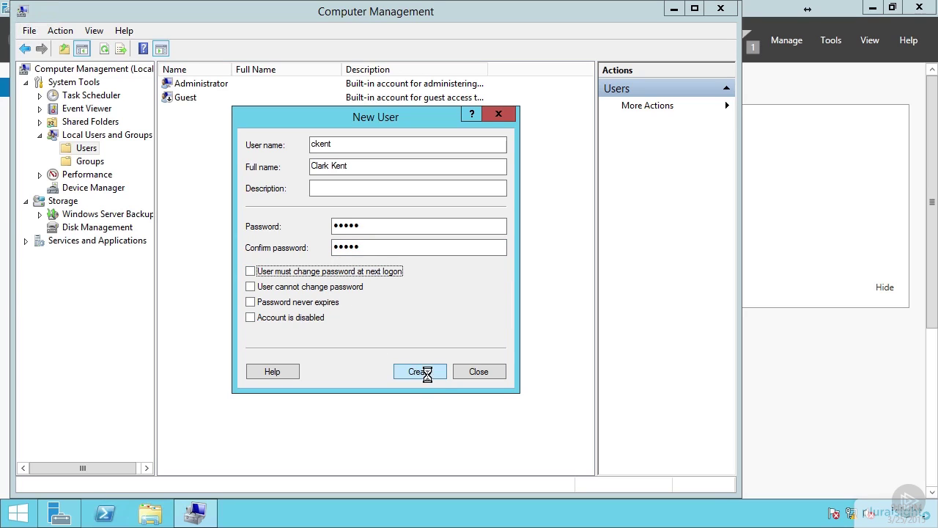
left_click(474, 374)
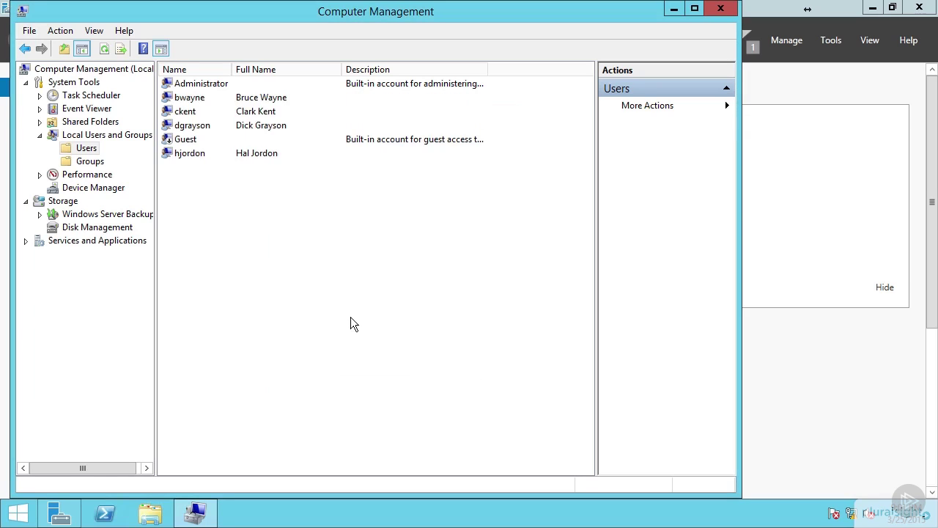
In the existing user's Properties, clear 'User must change password at next logon' and save.
right_click(198, 125)
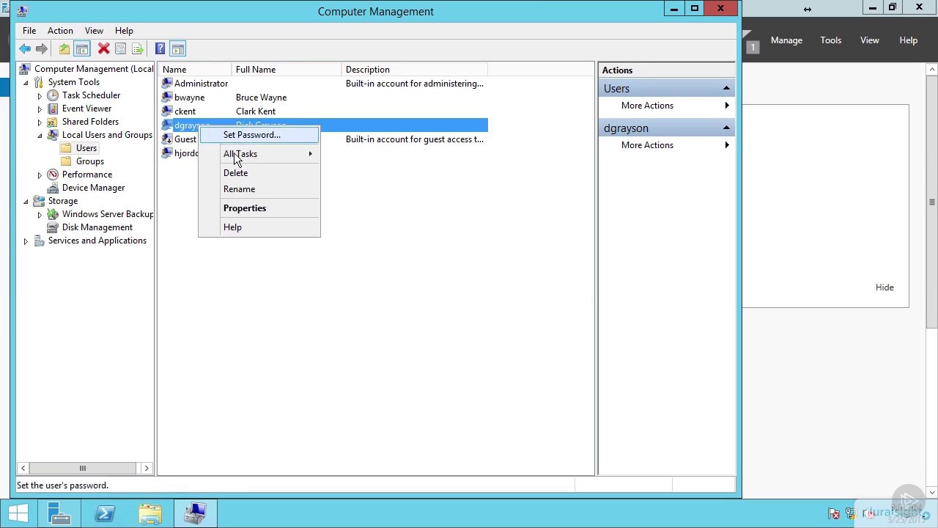
left_click(245, 207)
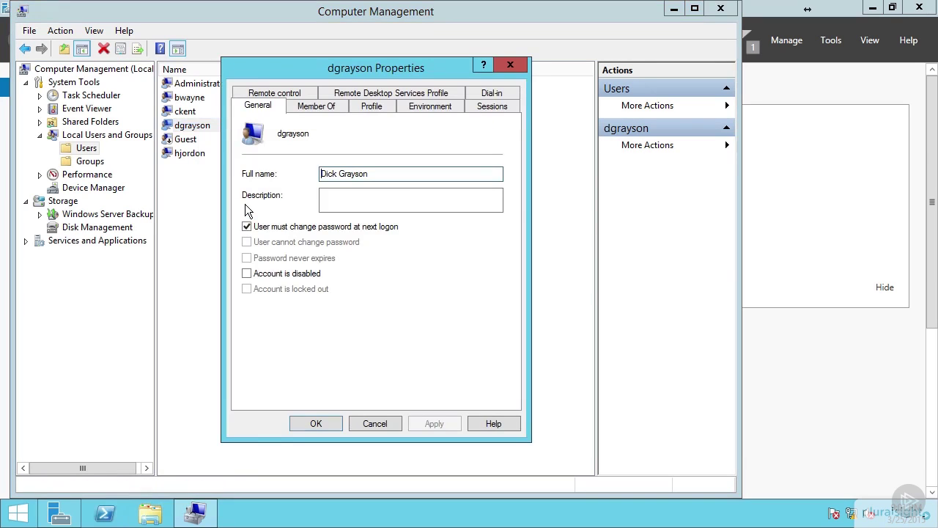
left_click(247, 227)
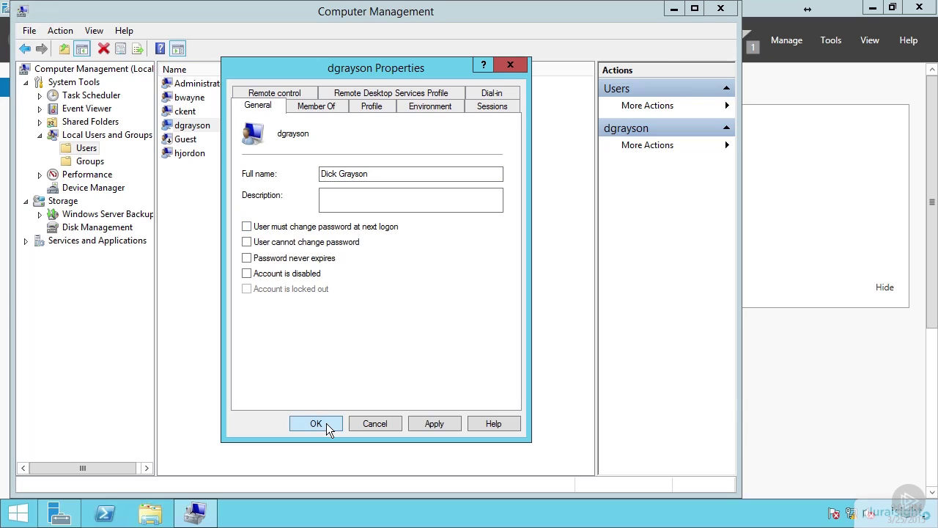
left_click(327, 423)
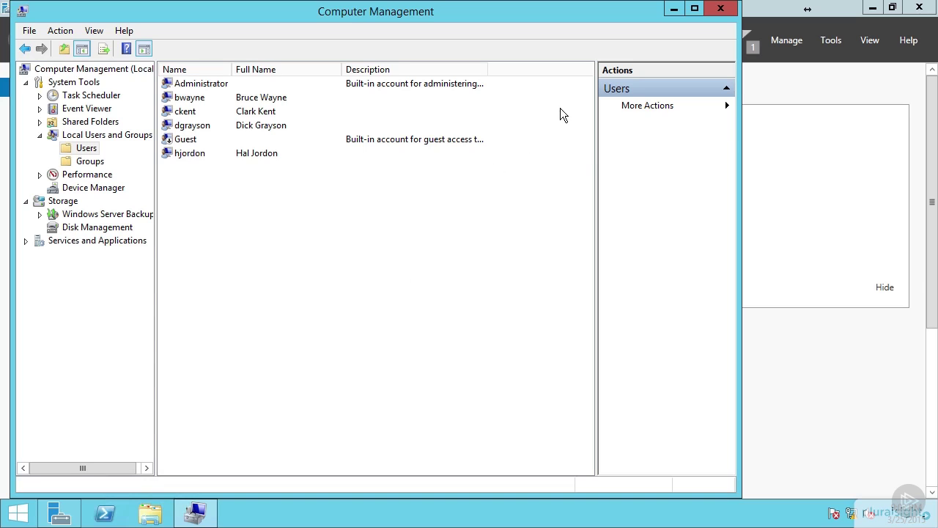
Close Computer Management and open Windows Firewall by searching 'firewall' from Start.
mouse_move(660, 2)
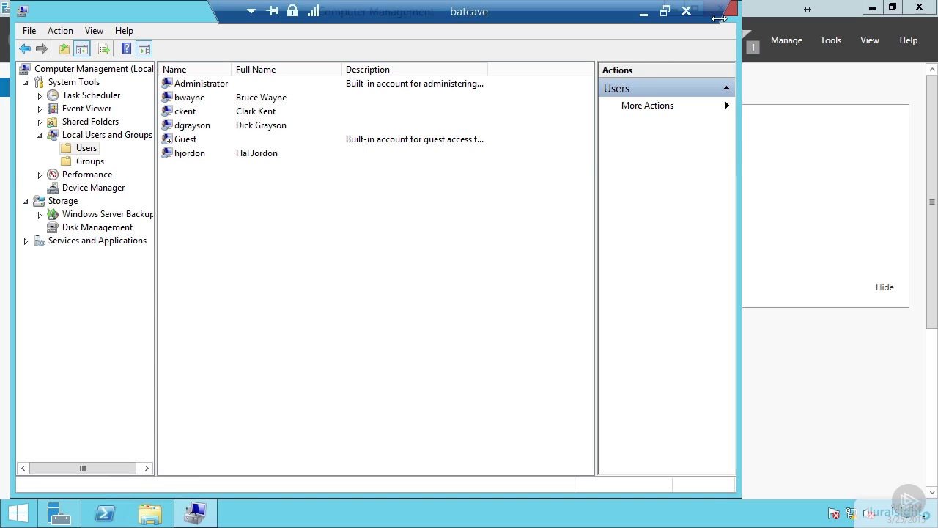
left_click(735, 14)
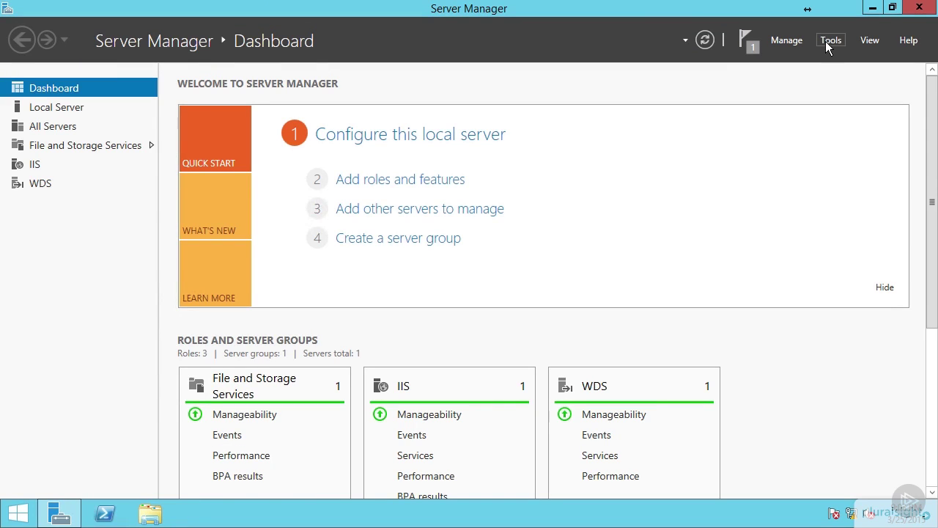
left_click(21, 513)
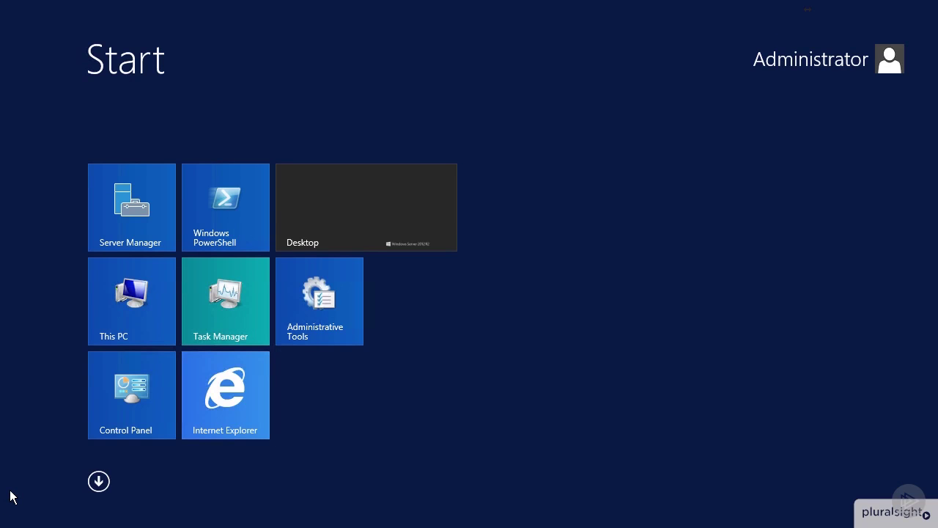
type("firewa")
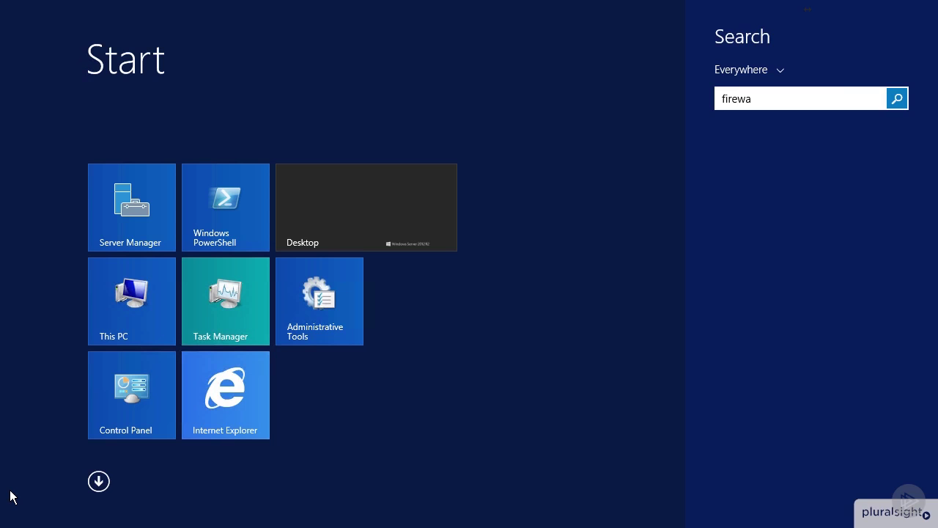
type("ll with Advanced Security")
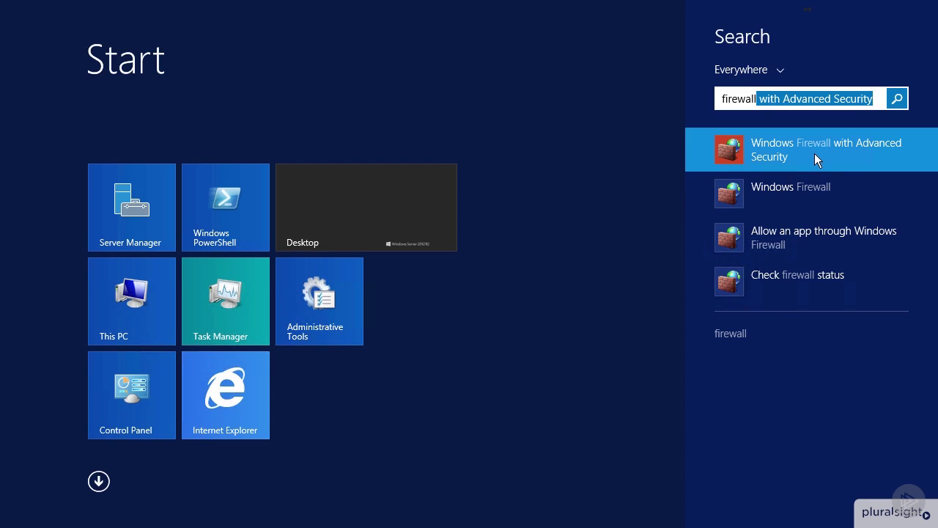
left_click(796, 187)
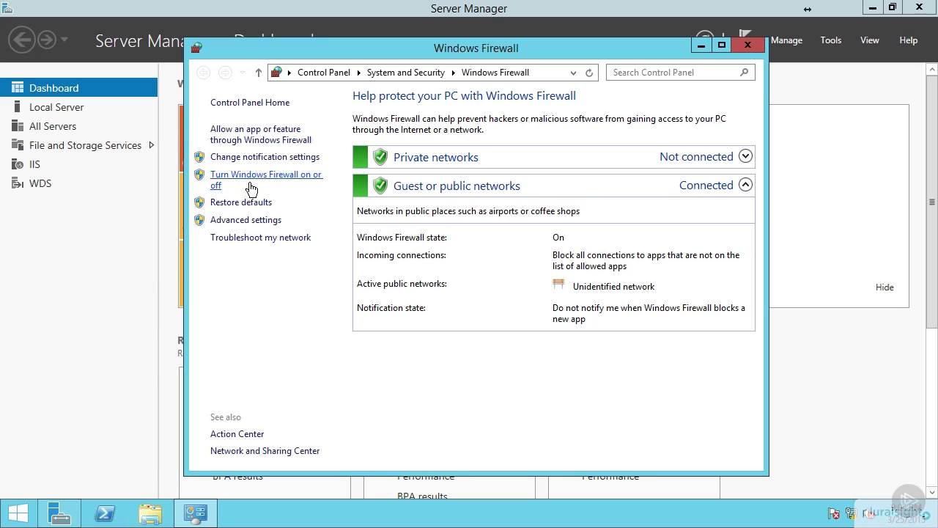
Turn off Windows Firewall for private and public networks, apply, and close the window.
left_click(277, 176)
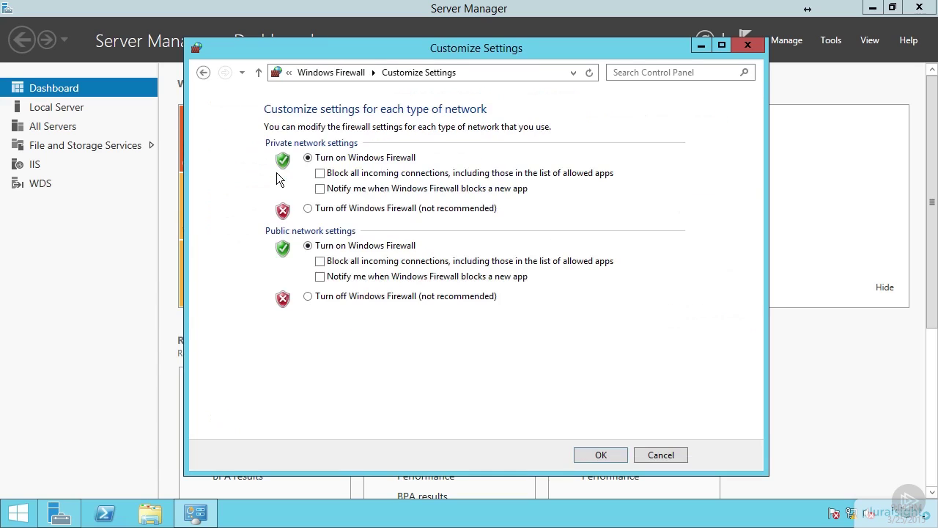
left_click(332, 210)
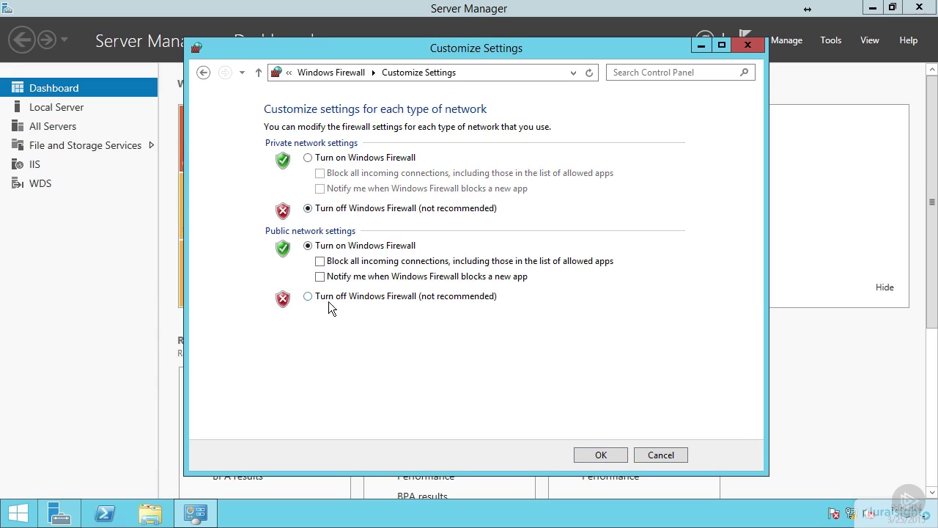
left_click(332, 296)
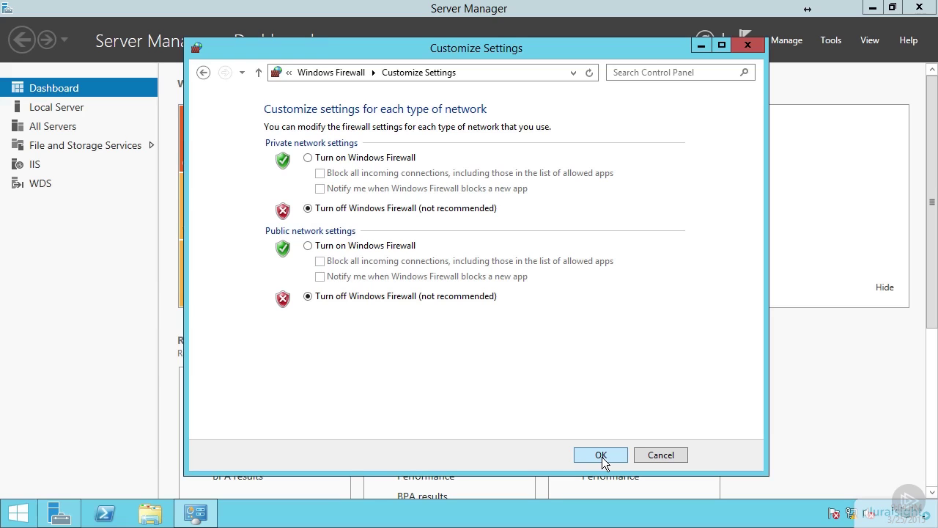
left_click(601, 456)
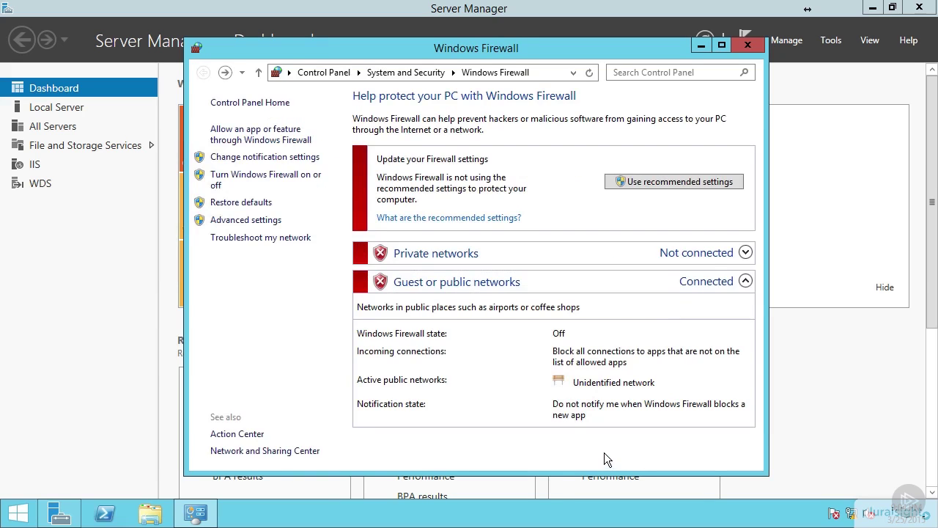
left_click(758, 49)
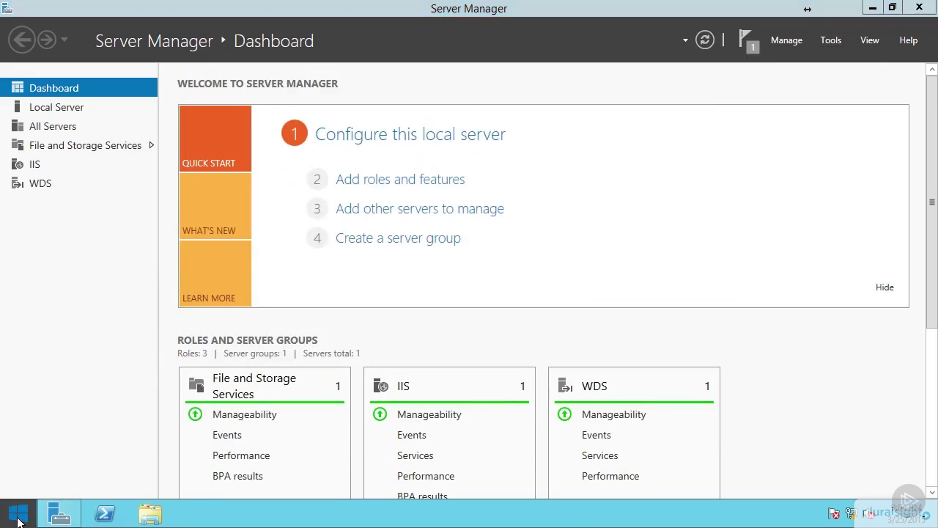
Open screen saver settings via a 'screen' search and confirm (None) as the screen saver.
left_click(17, 514)
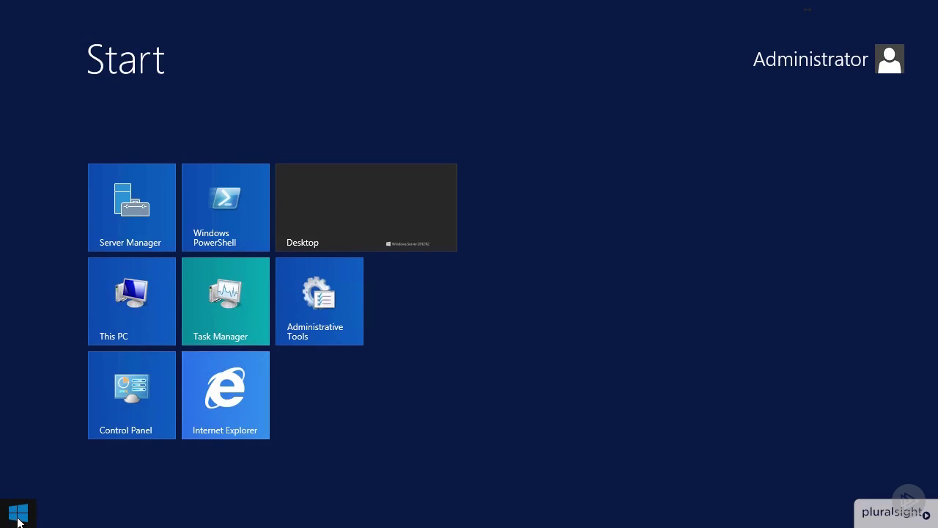
type("scree")
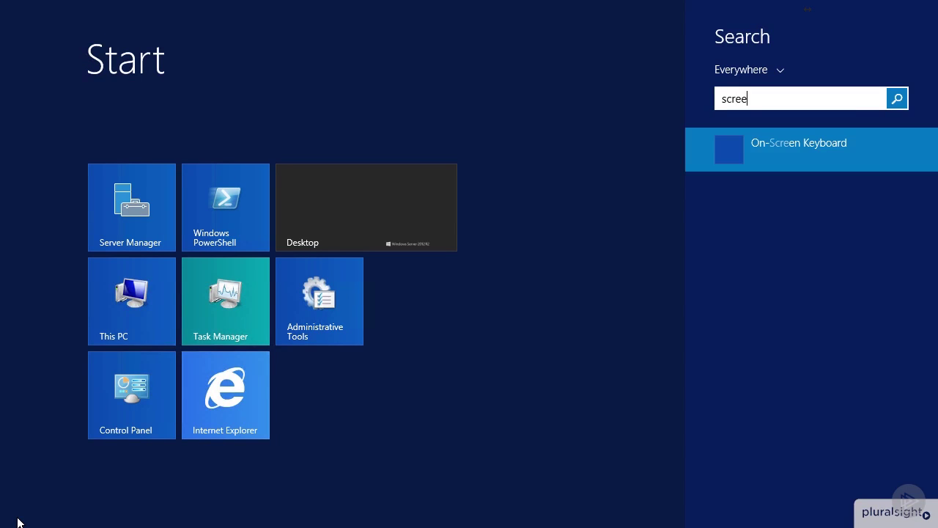
type("n")
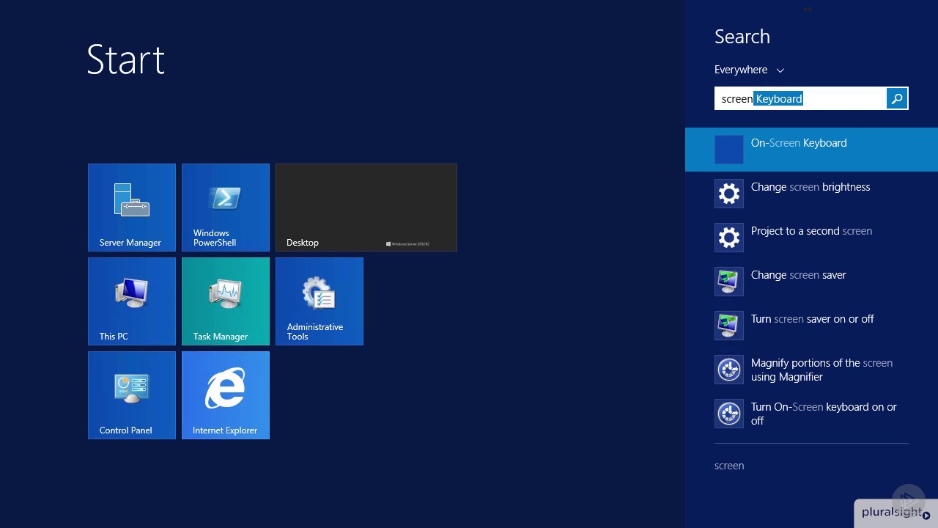
left_click(810, 318)
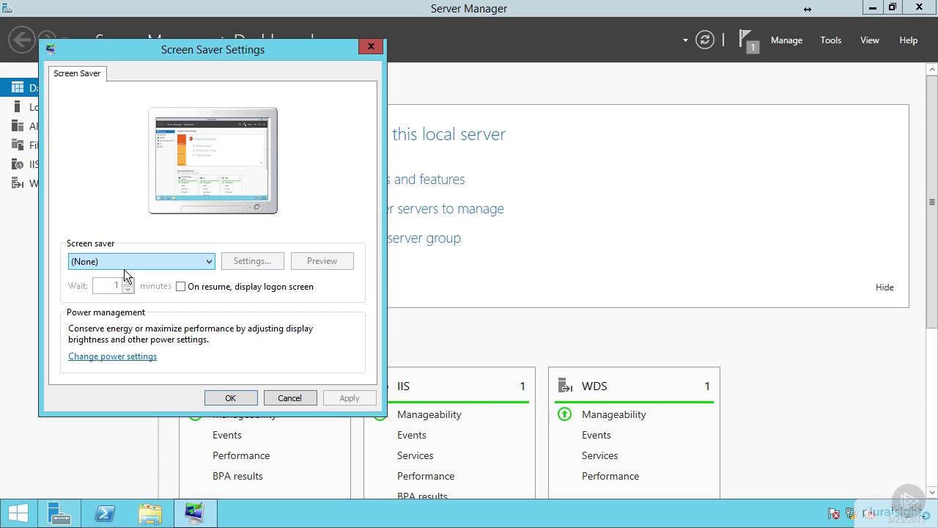
left_click(238, 398)
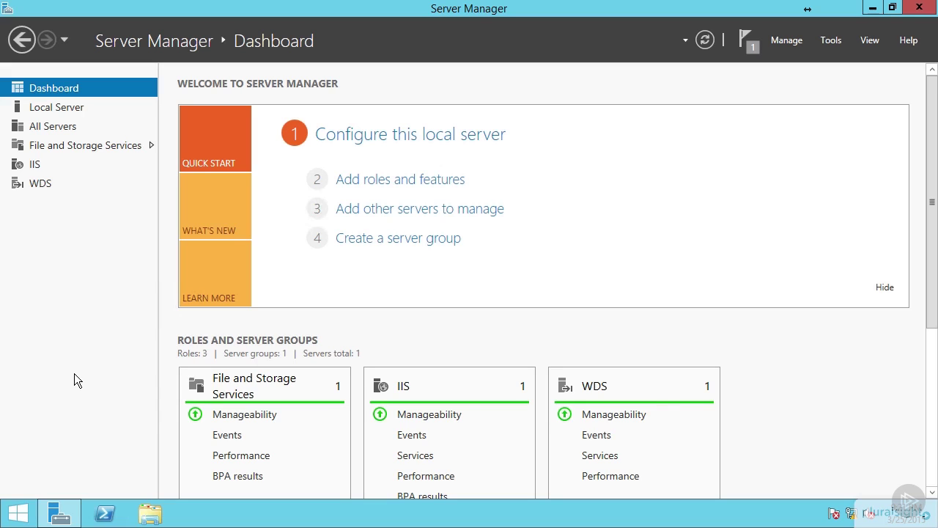
Shut down the server from the Start right-click menu with reason 'Other (Planned)'.
right_click(26, 517)
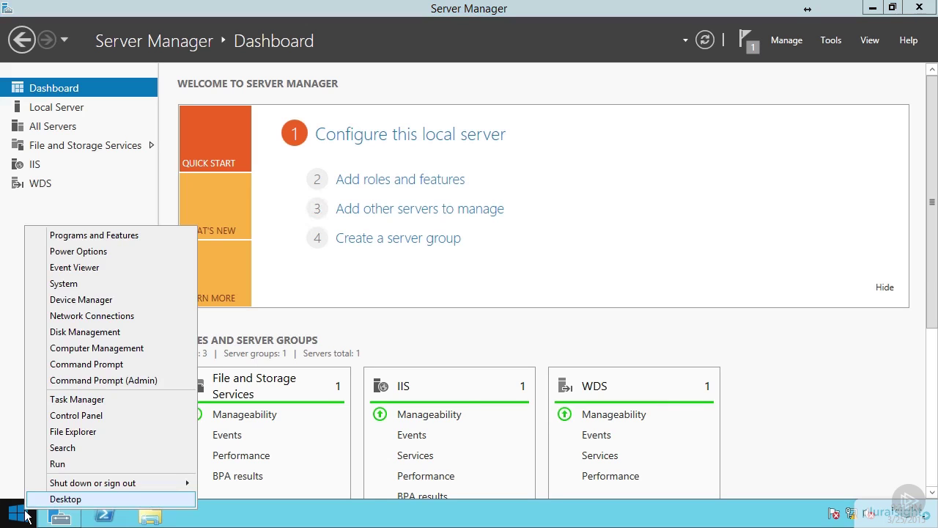
mouse_move(110, 487)
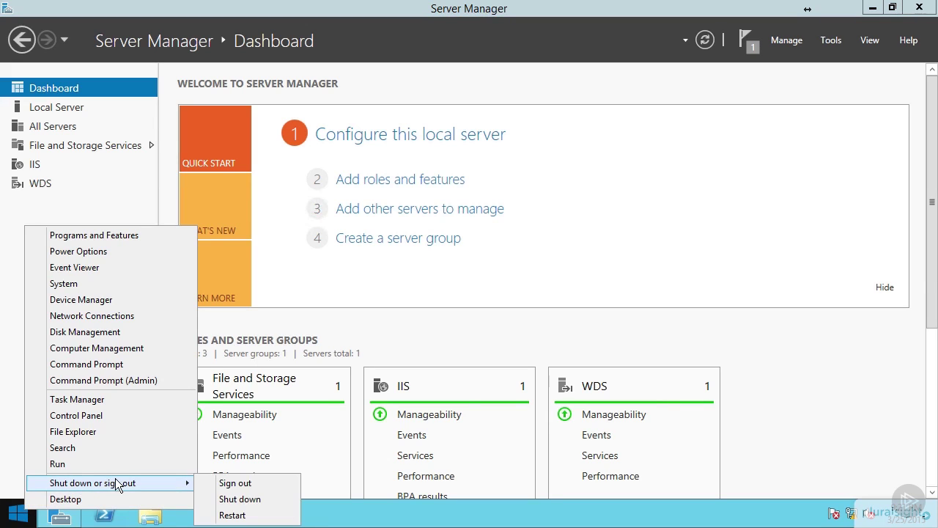
left_click(268, 500)
left_click(202, 452)
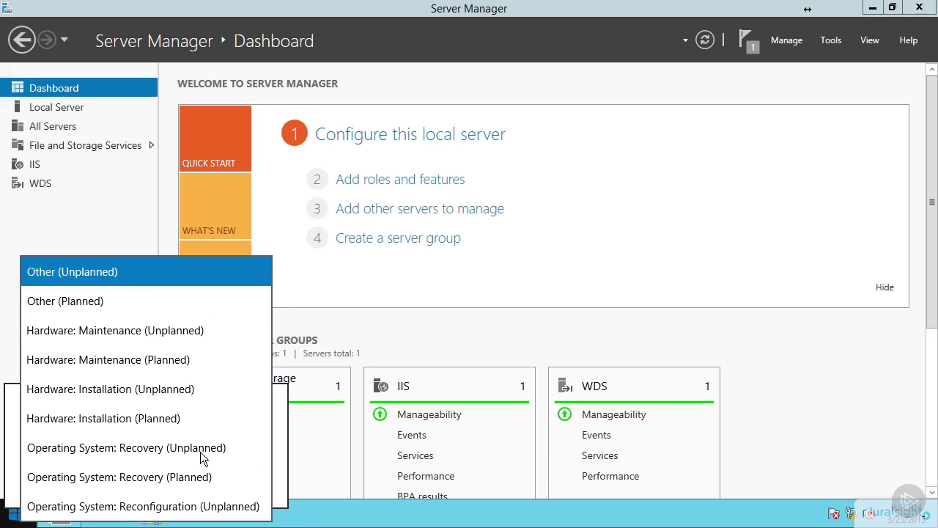
left_click(100, 302)
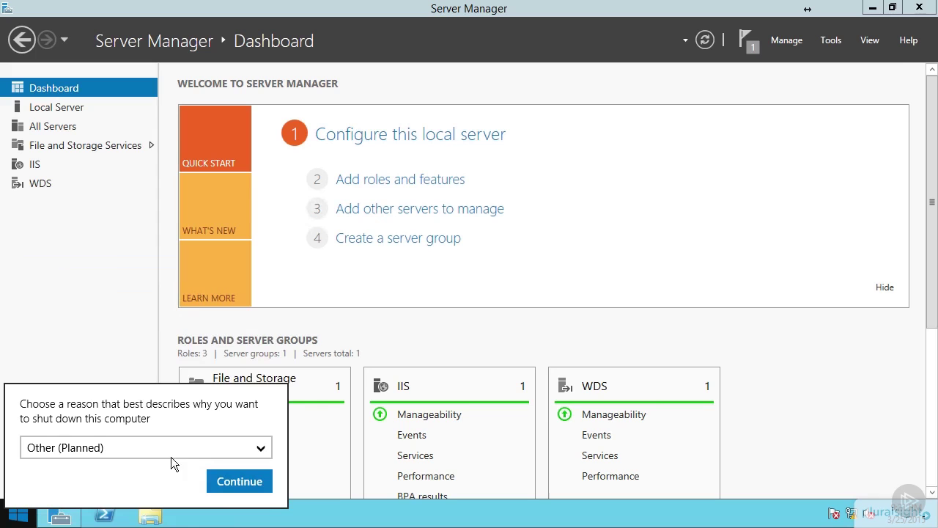
left_click(242, 482)
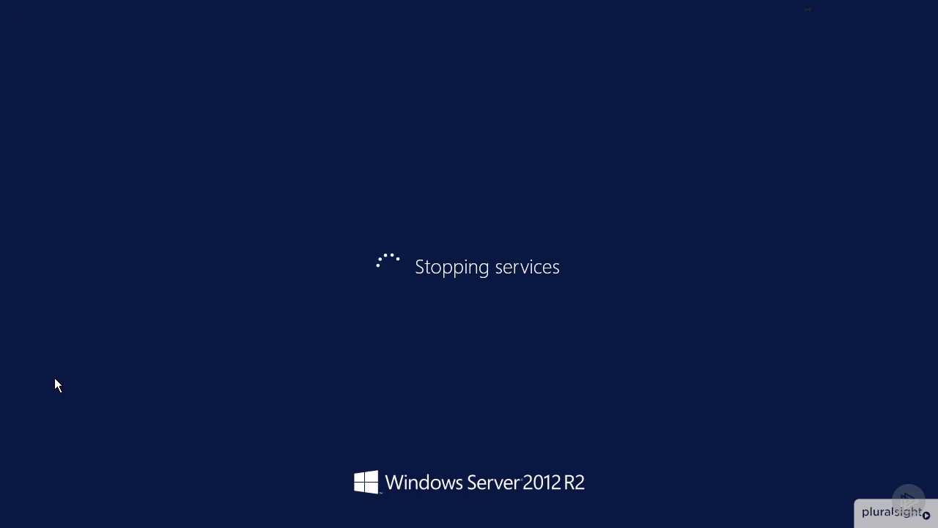